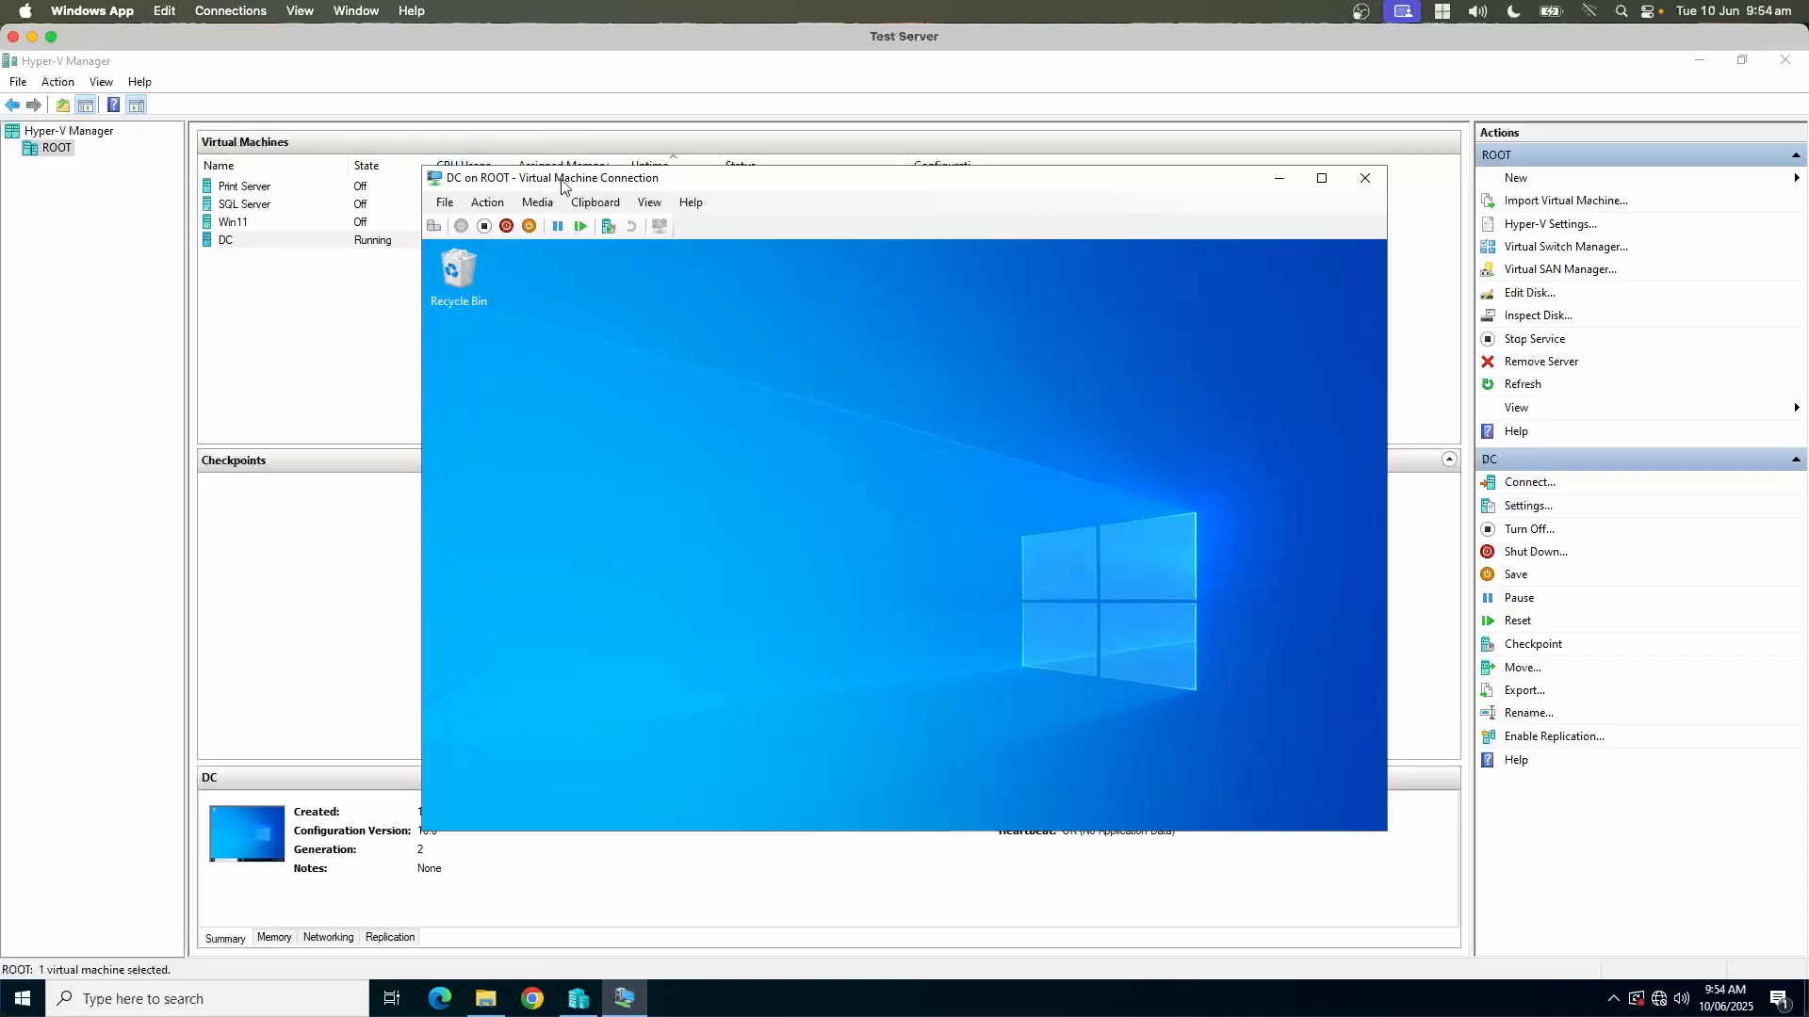
Step: Create a new text document named "This is a test machine" on the DC virtual machine's desktop
{"action": "mouse_move", "coordinate": [565, 179]}
{"action": "left_mouse_down"}
{"action": "mouse_move", "coordinate": [484, 152]}
{"action": "mouse_move", "coordinate": [577, 146]}
{"action": "left_mouse_up"}
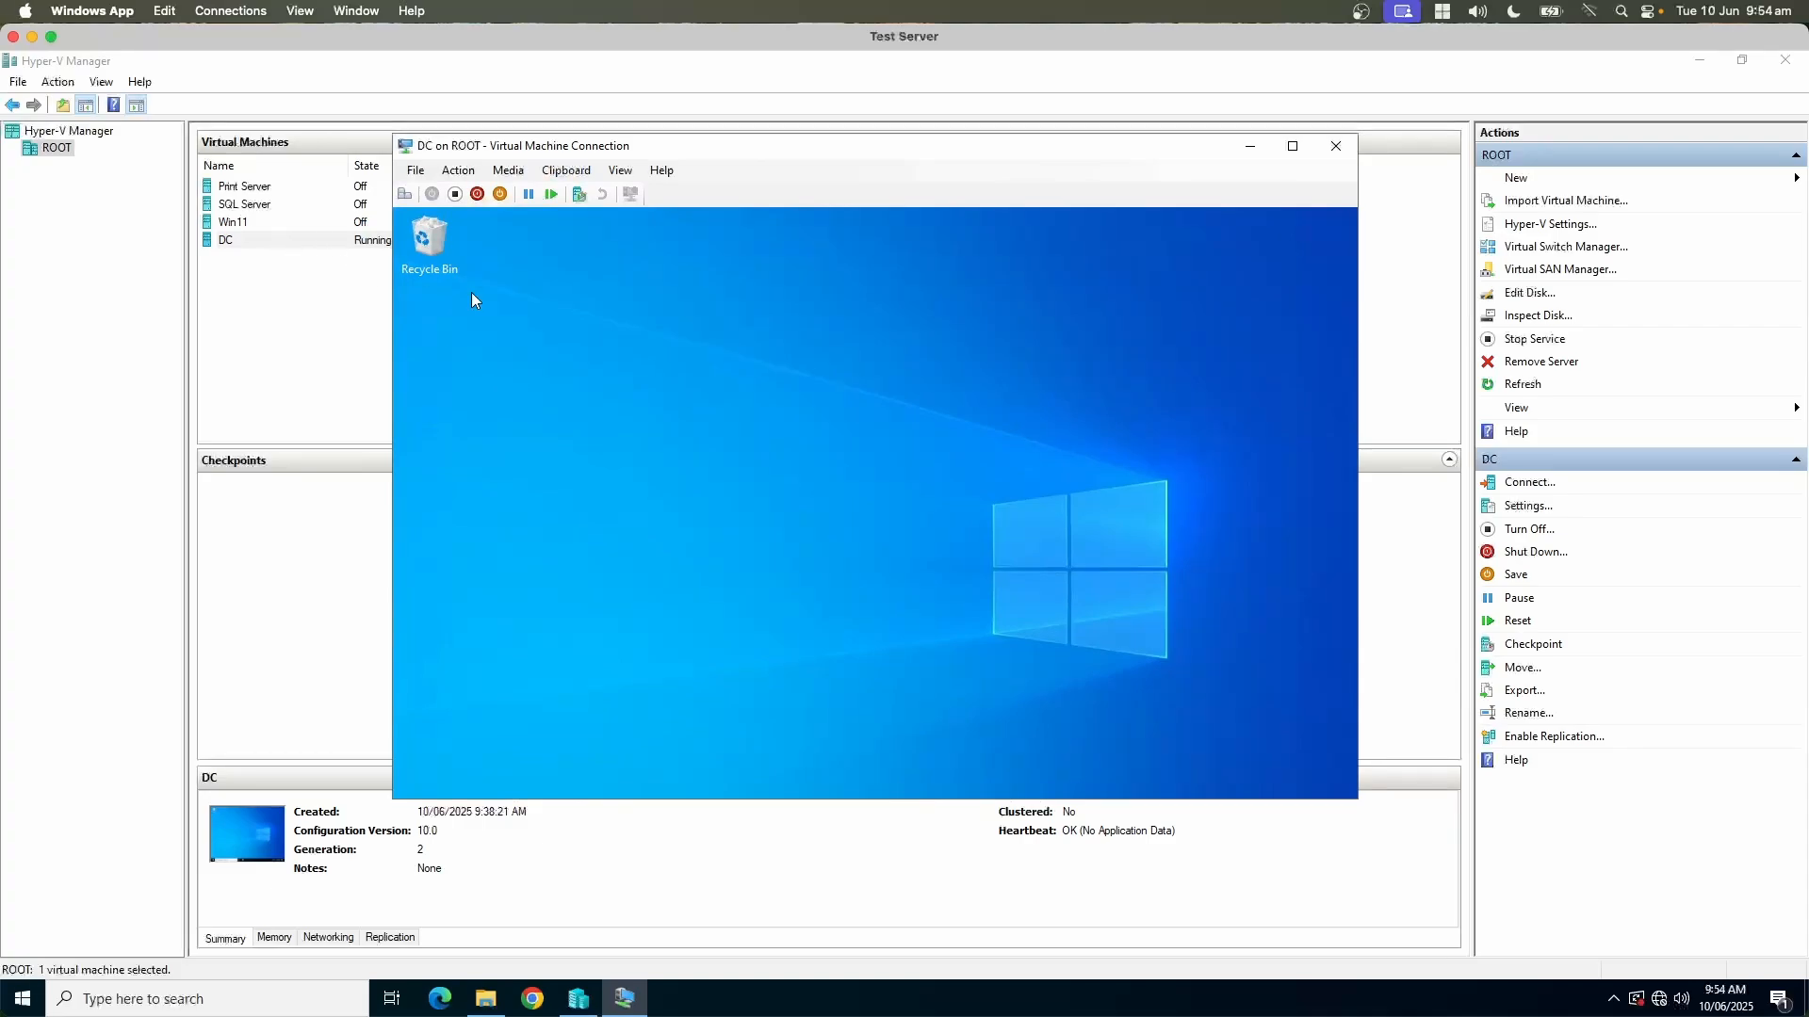
{"action": "right_click", "coordinate": [562, 373]}
{"action": "mouse_move", "coordinate": [749, 528]}
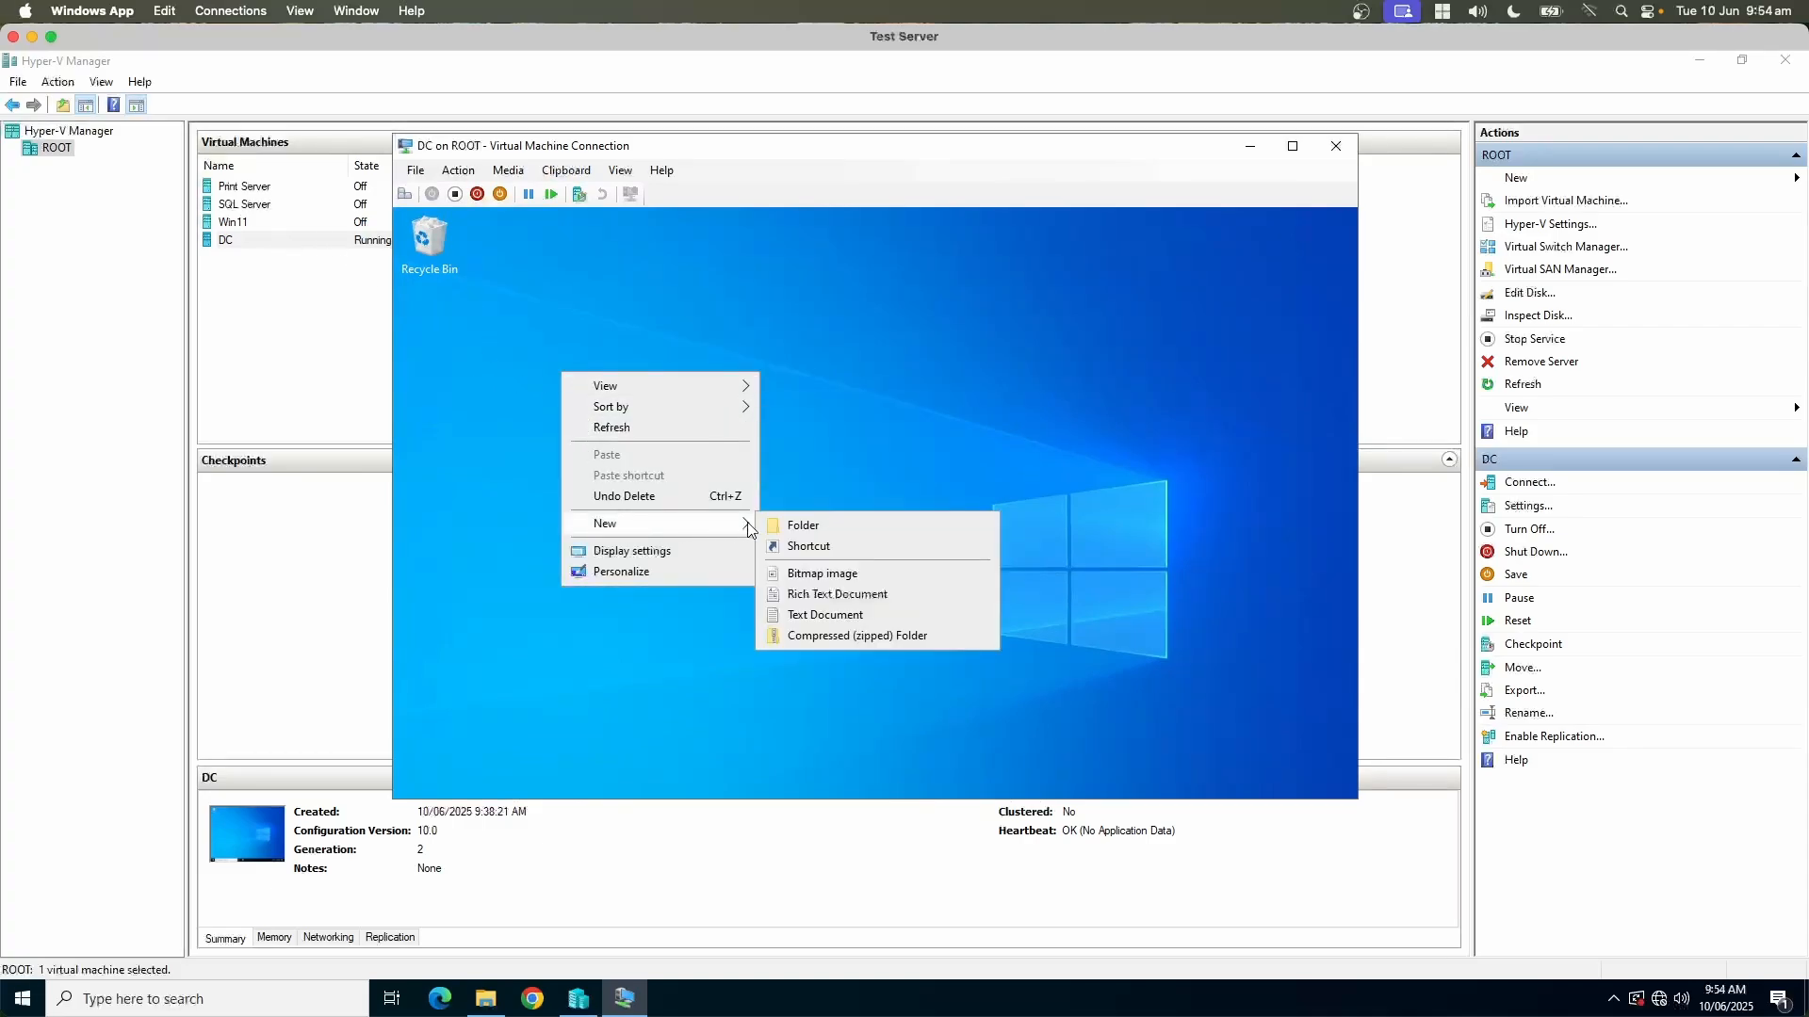
{"action": "left_click", "coordinate": [795, 614]}
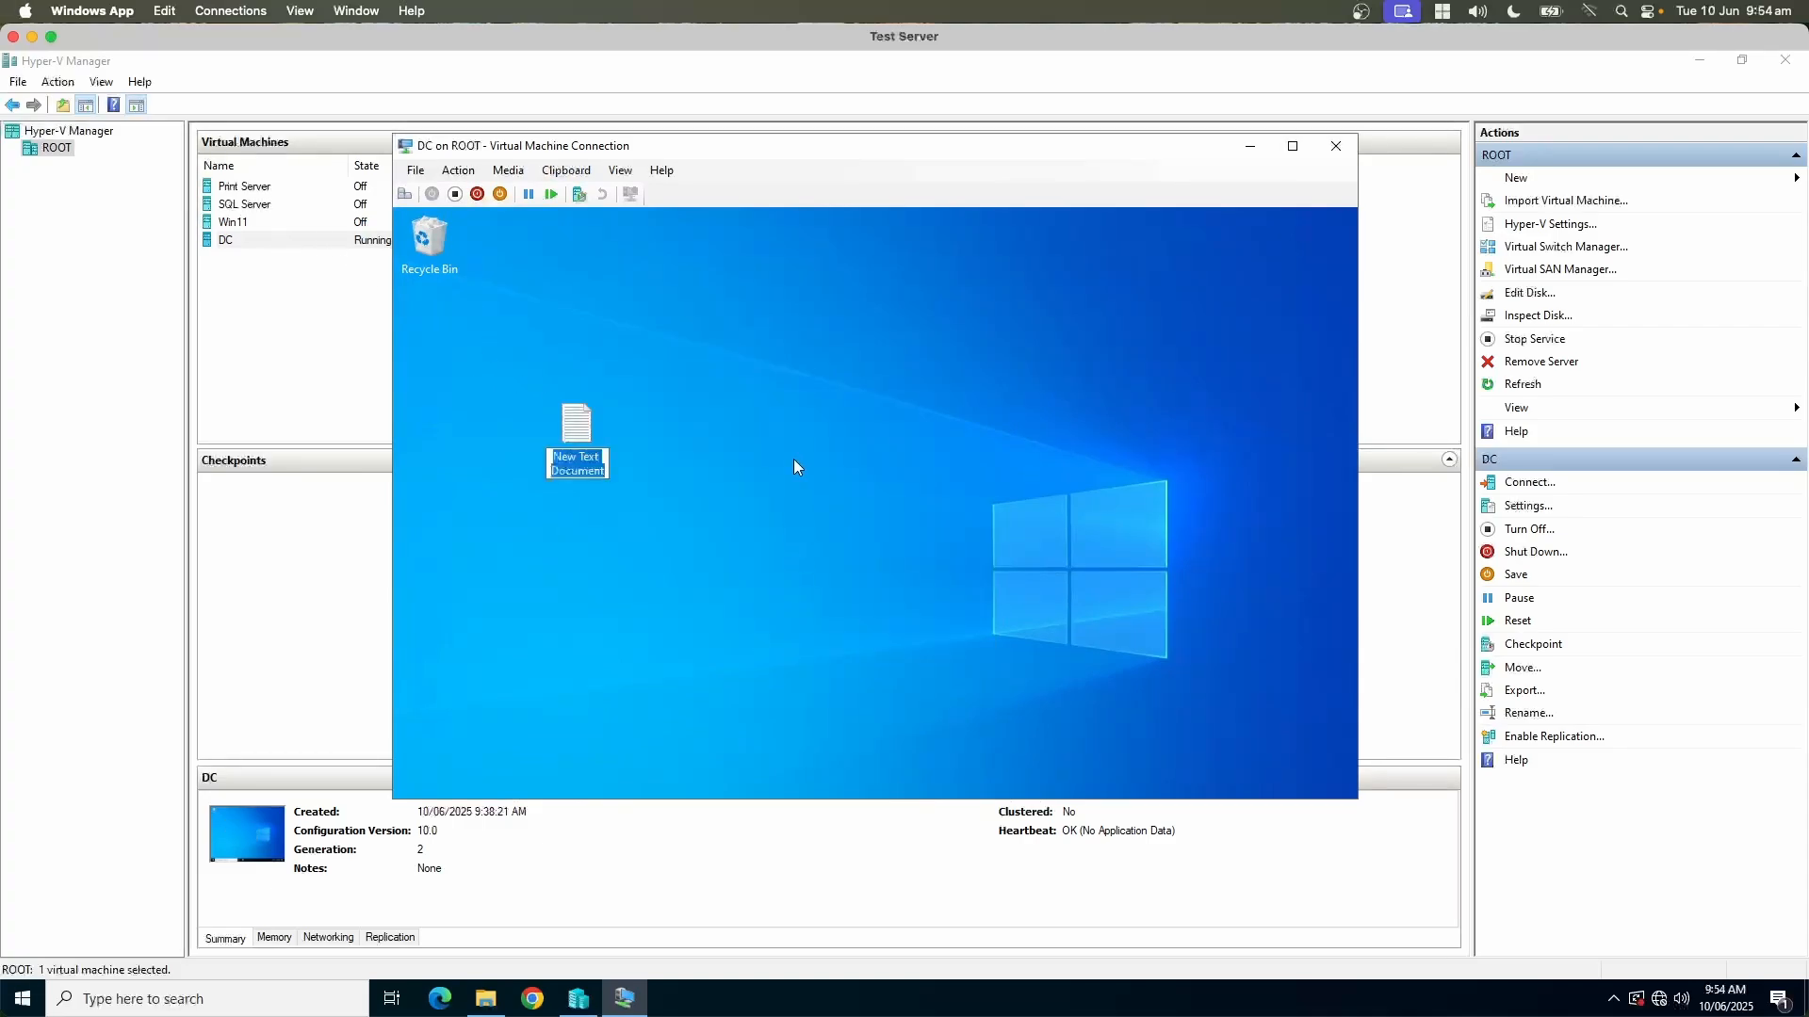
{"action": "type", "text": "This is a test"}
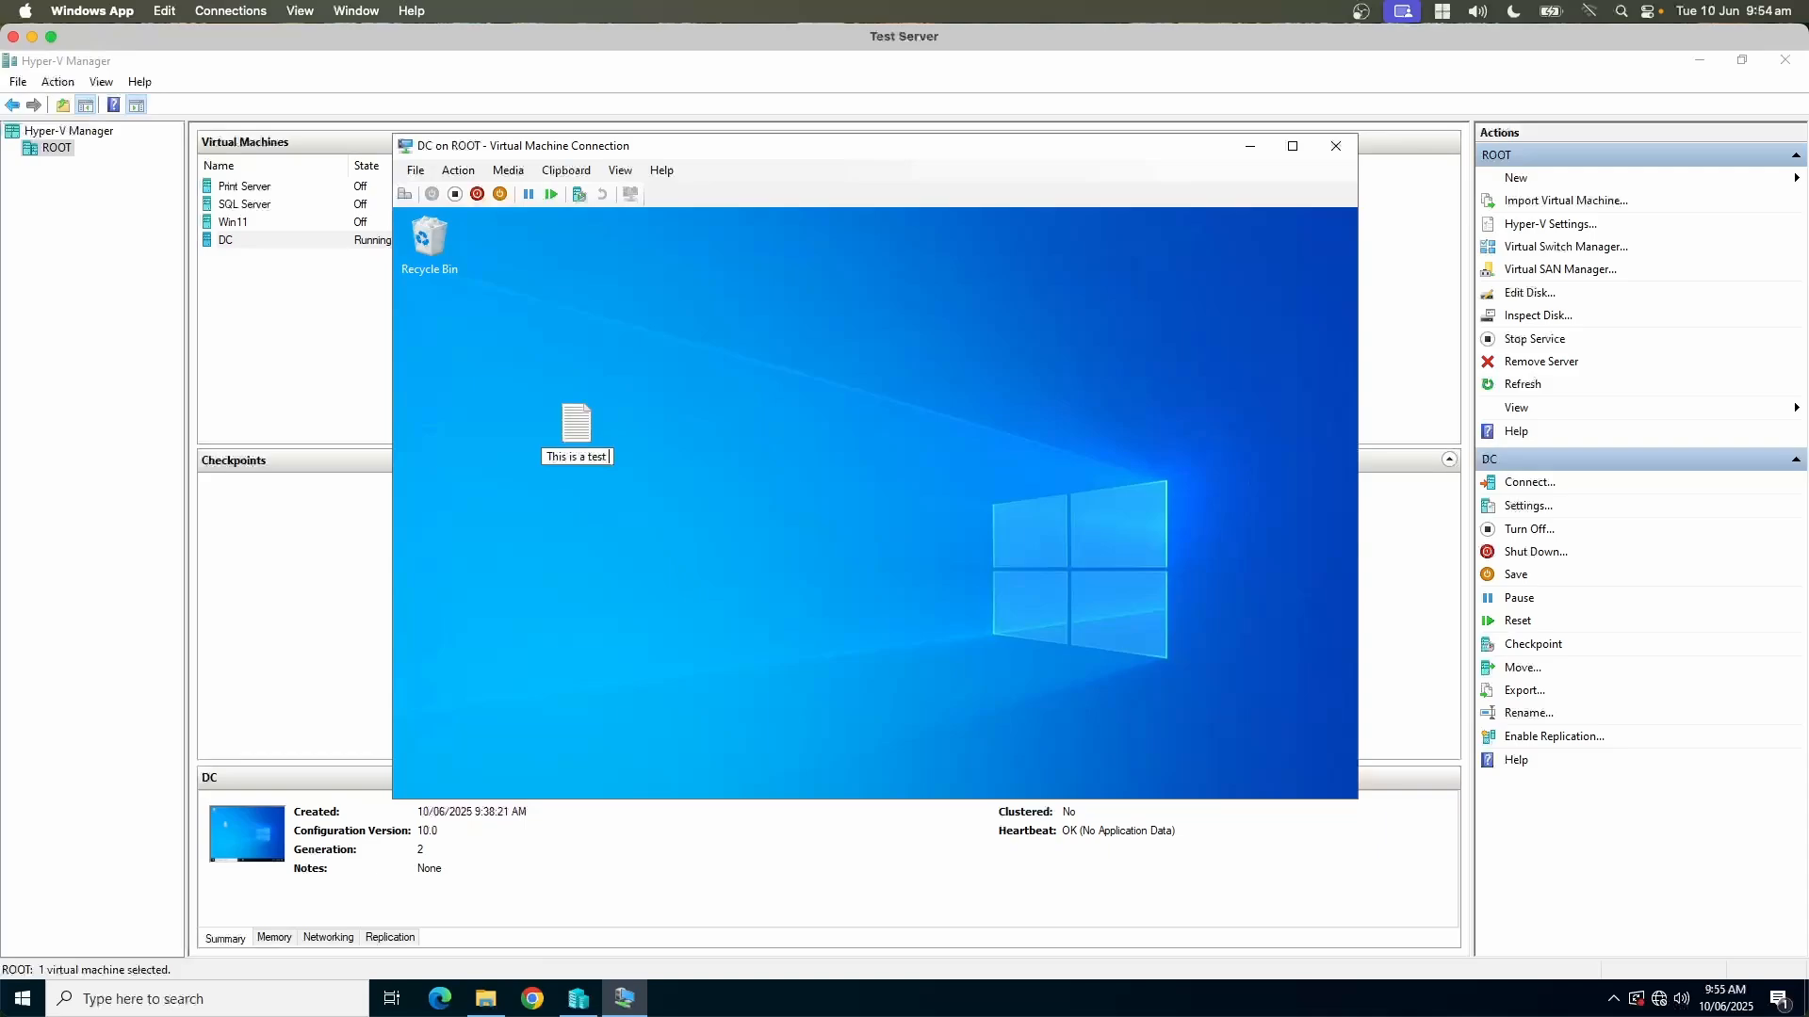
{"action": "type", "text": " machine"}
{"action": "key", "text": "Return"}
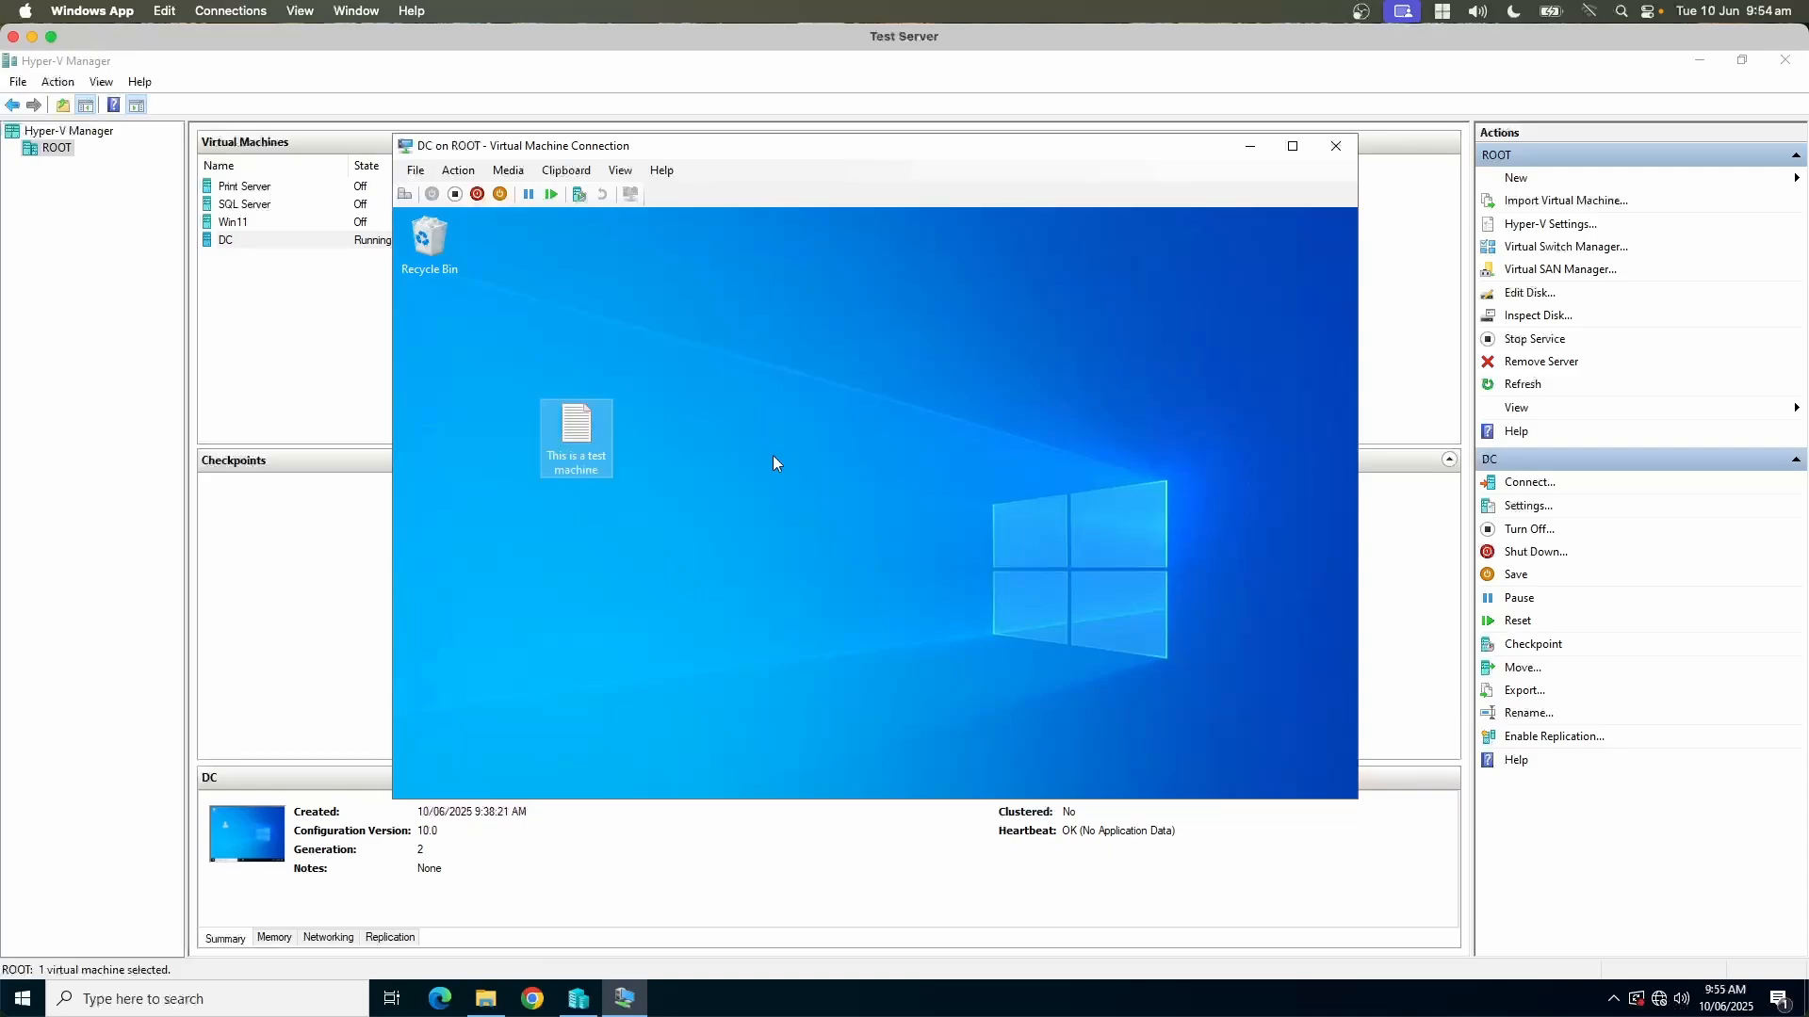
Step: Write "This is improtant text" in the new text document, save it and close it
{"action": "double_click", "coordinate": [572, 438]}
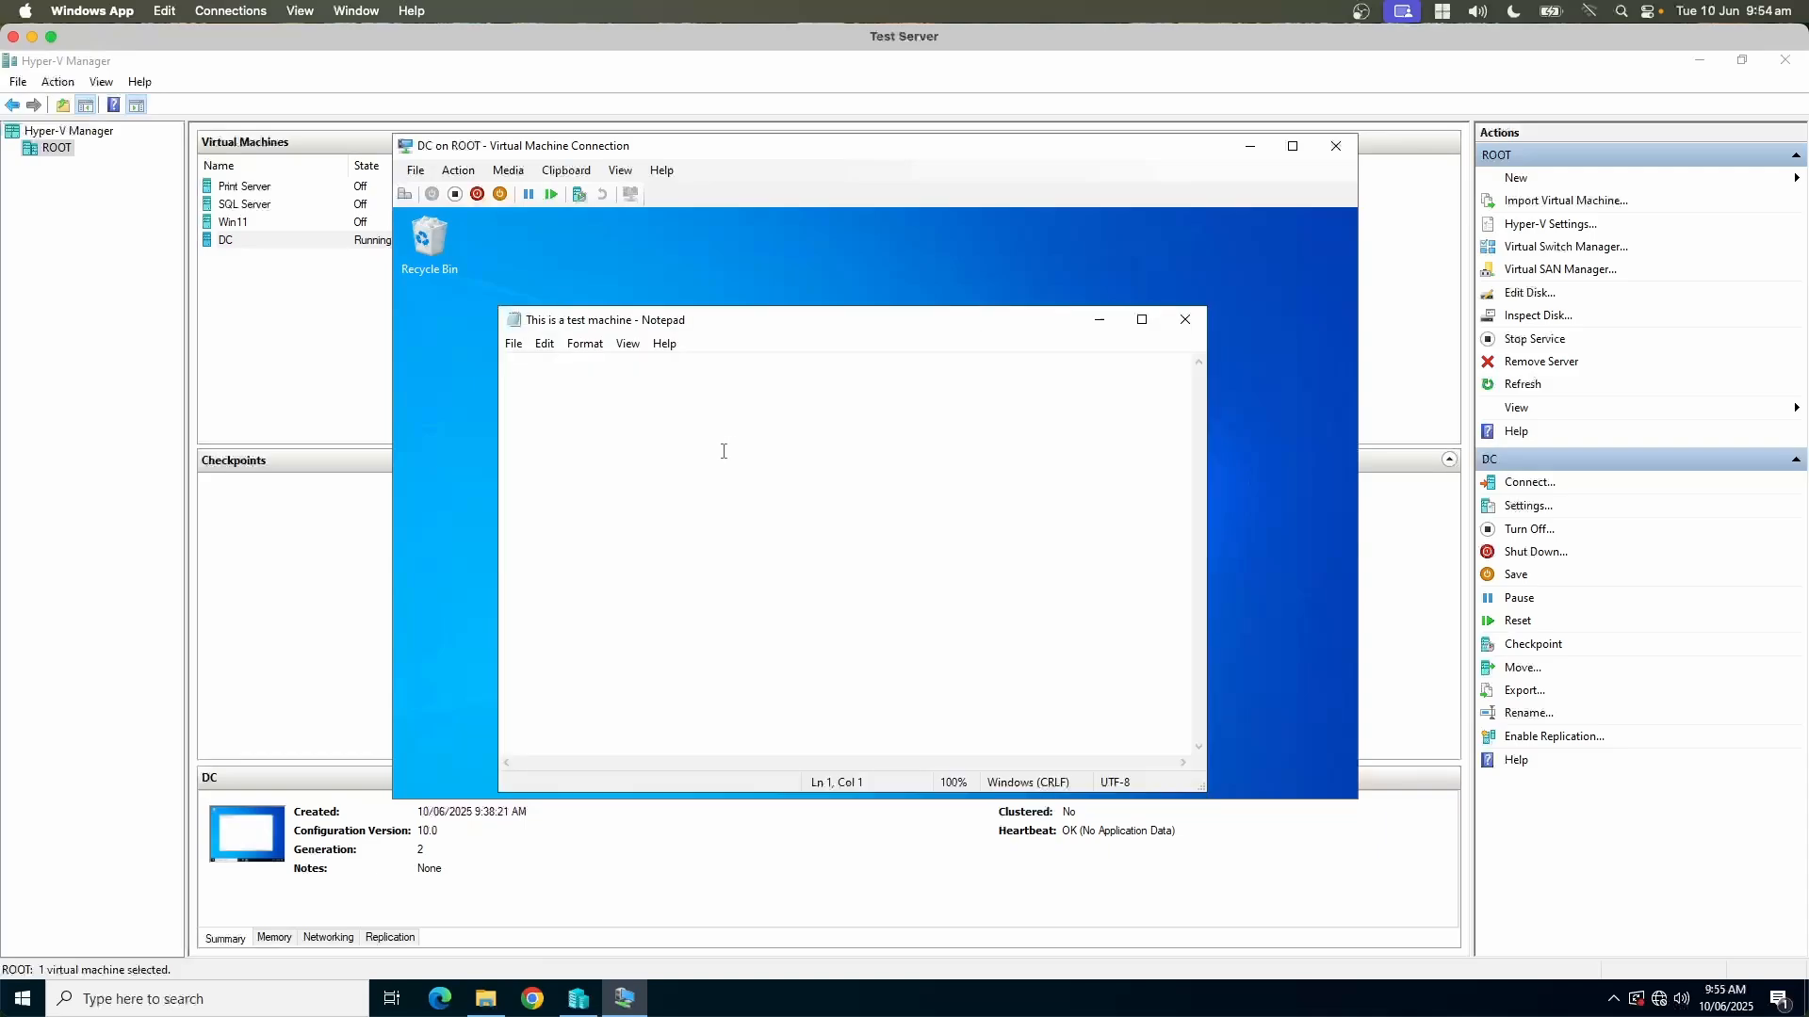
{"action": "type", "text": "It"}
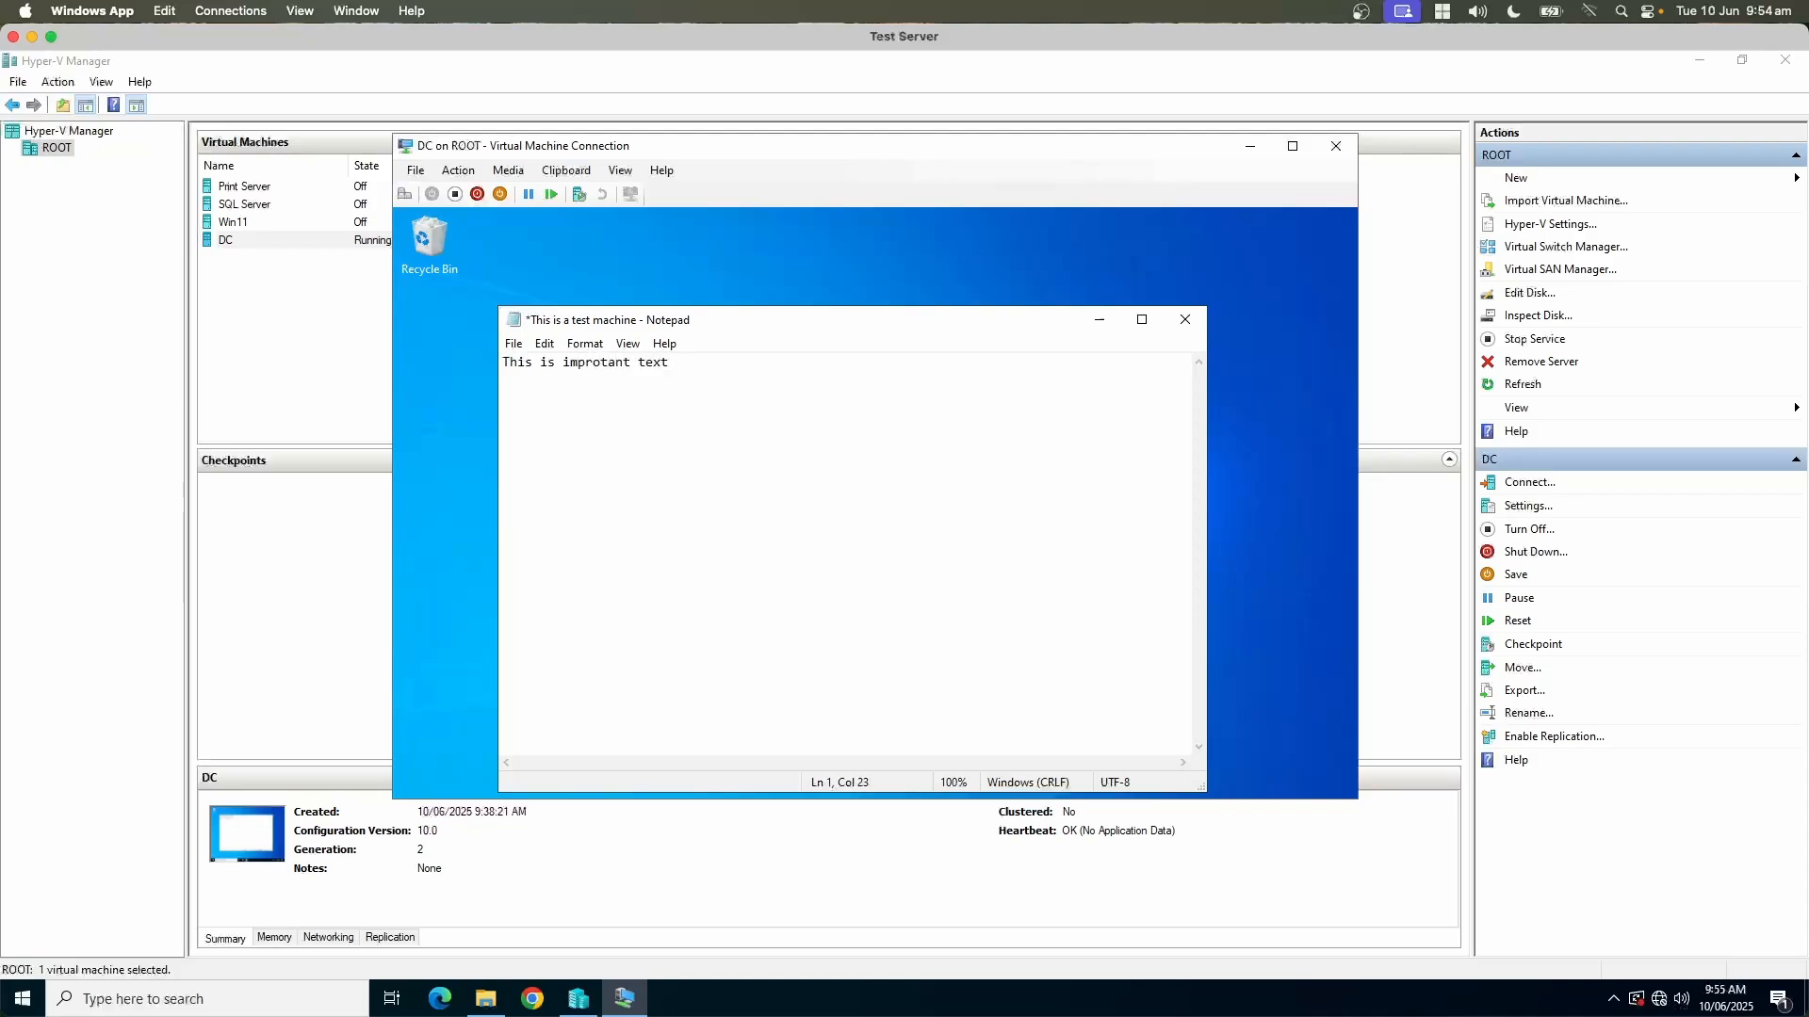
{"action": "key", "text": "ctrl+s"}
{"action": "left_click", "coordinate": [1185, 320]}
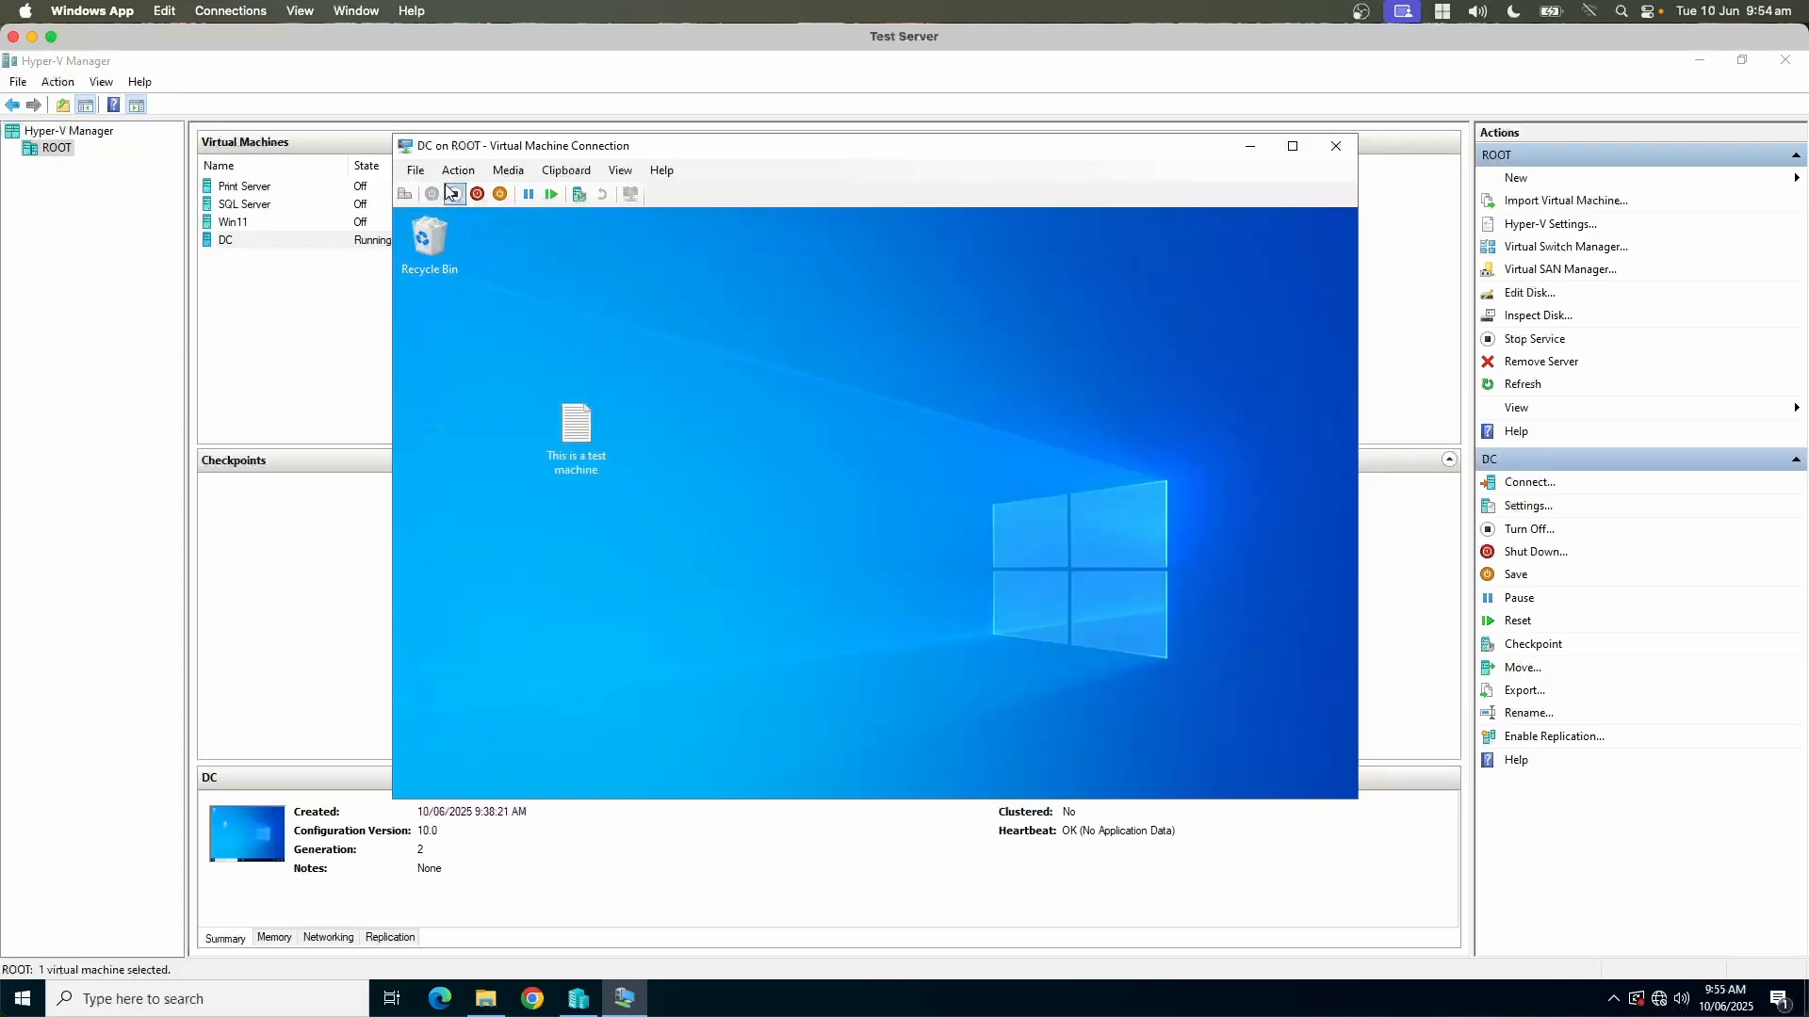
Step: Turn off the DC virtual machine and close its connection window
{"action": "left_click", "coordinate": [415, 171]}
{"action": "mouse_move", "coordinate": [458, 173]}
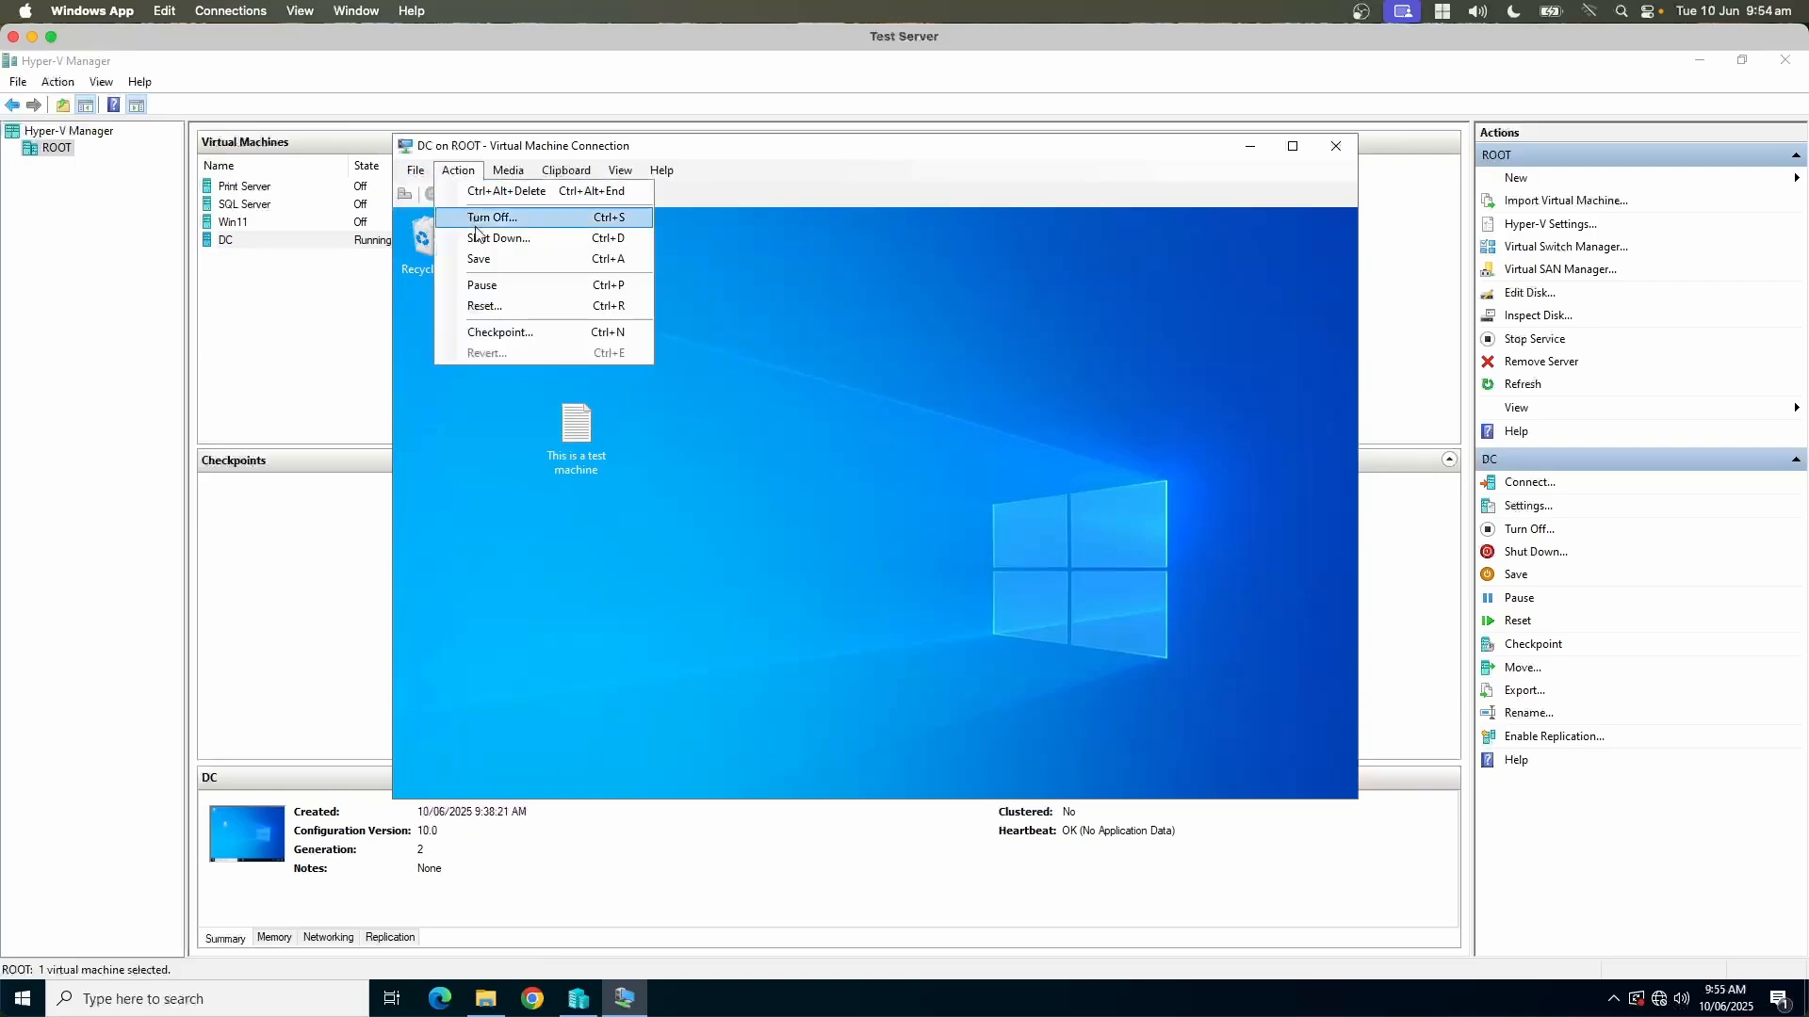
{"action": "left_click", "coordinate": [477, 220]}
{"action": "left_click", "coordinate": [912, 510]}
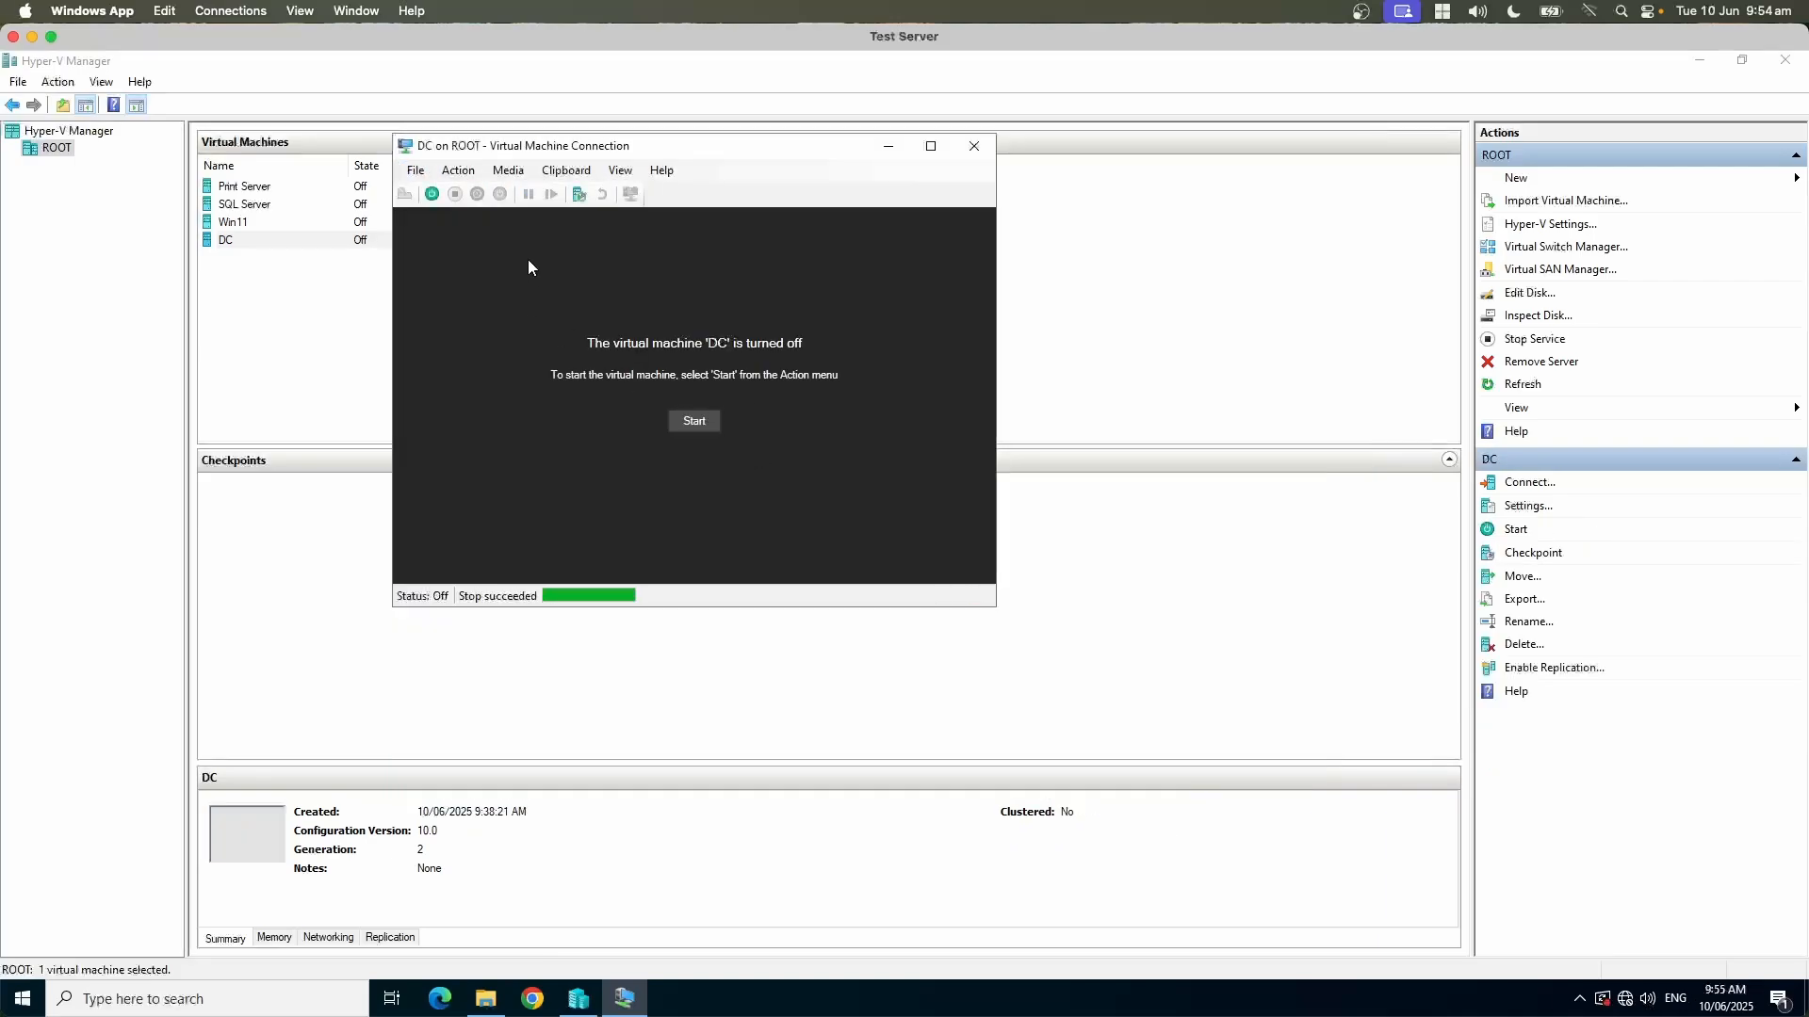
{"action": "left_click", "coordinate": [975, 146]}
Step: Reconnect to the DC virtual machine and start it
{"action": "right_click", "coordinate": [254, 238]}
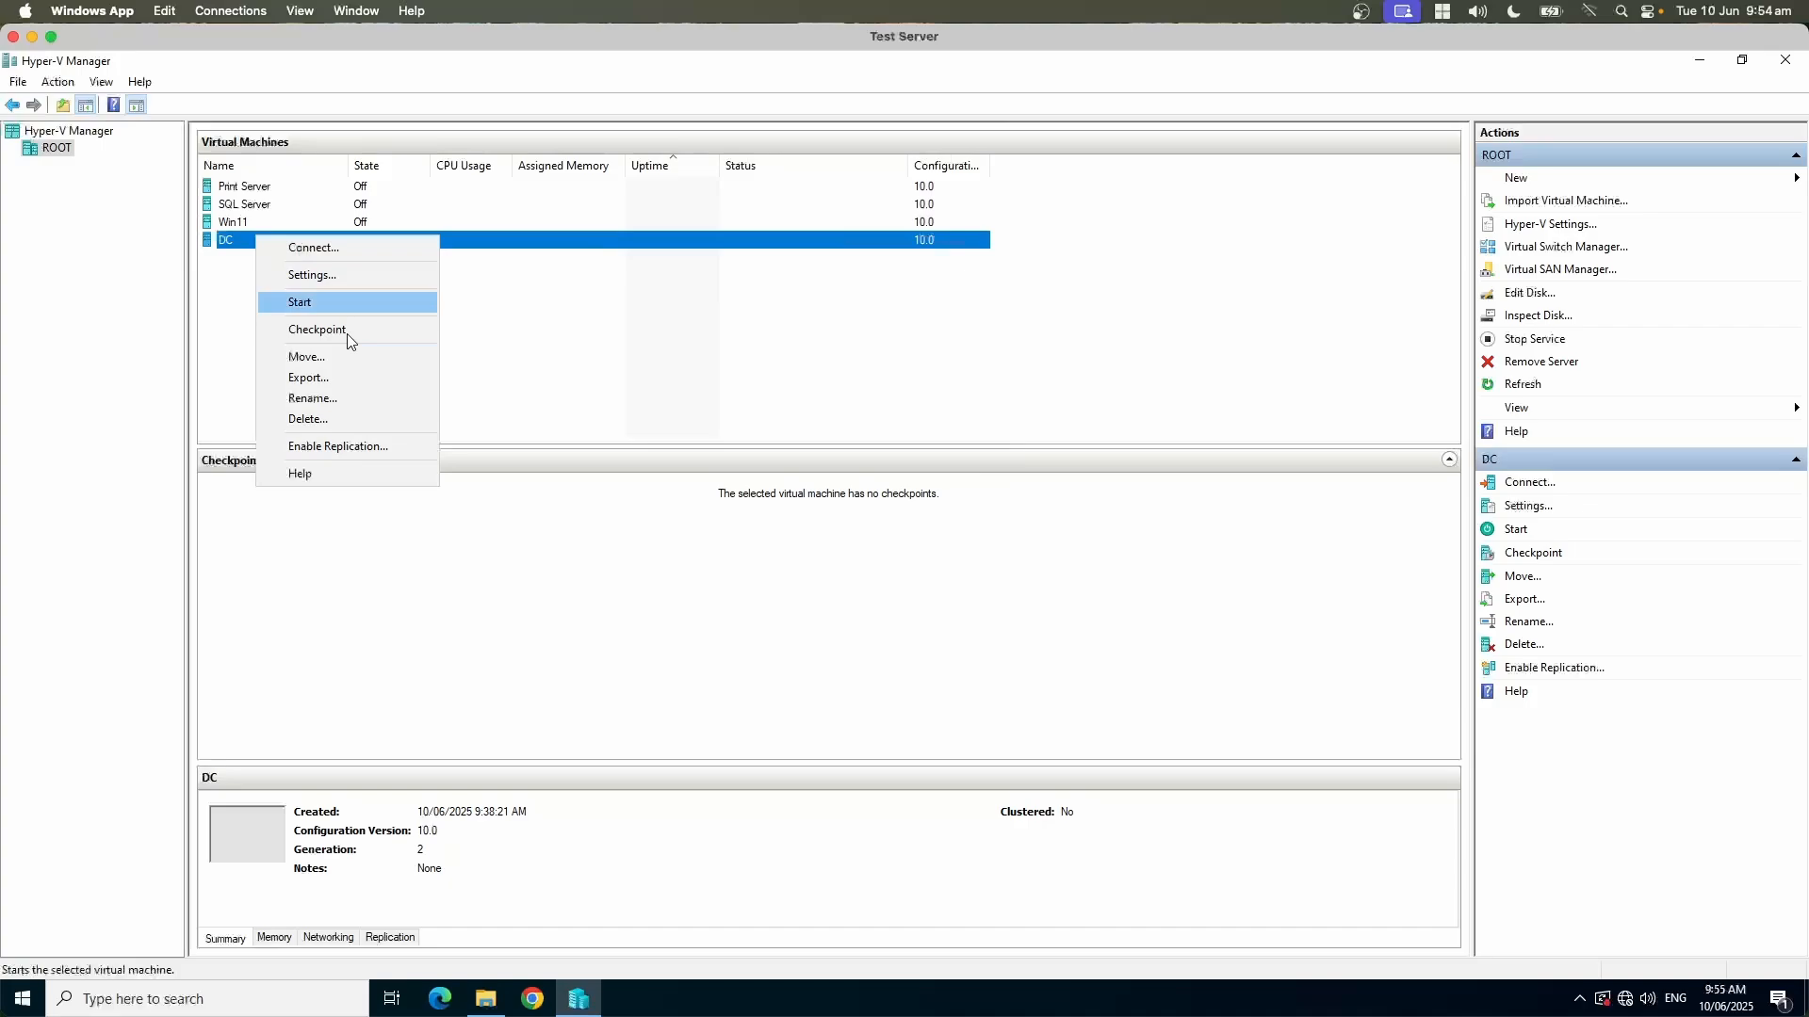
{"action": "left_click", "coordinate": [315, 252]}
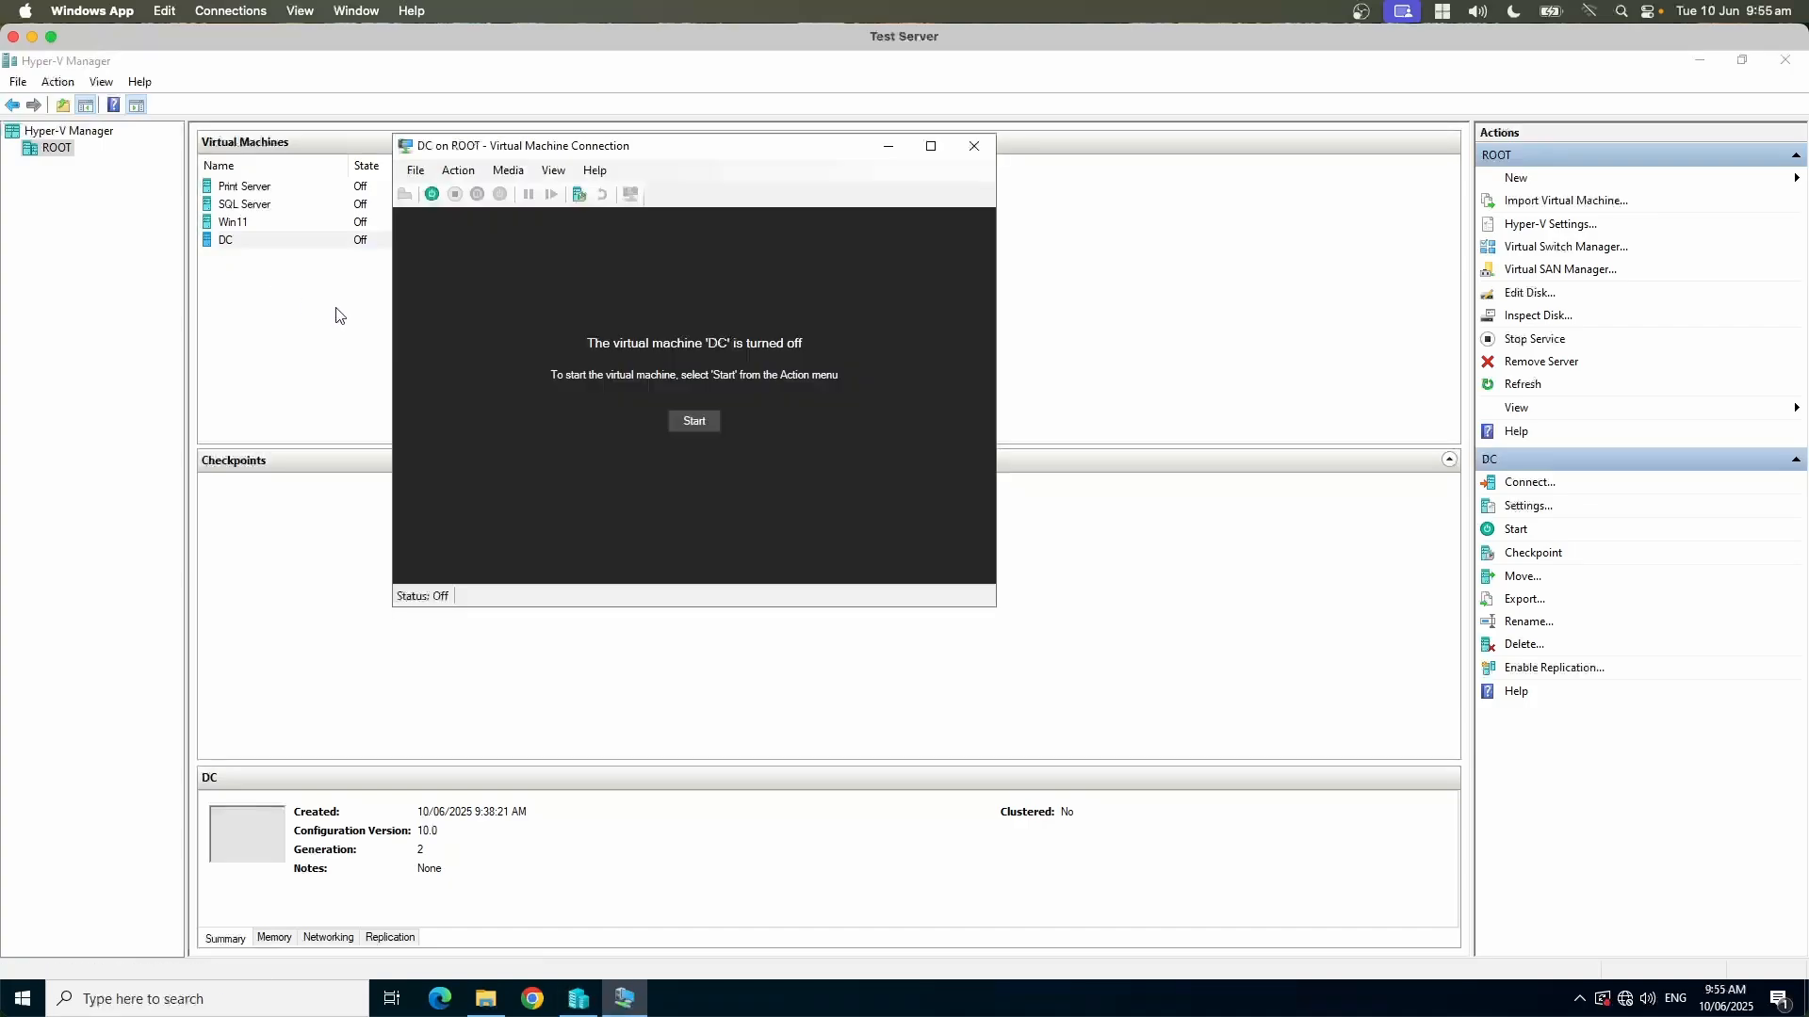
{"action": "left_click", "coordinate": [695, 423]}
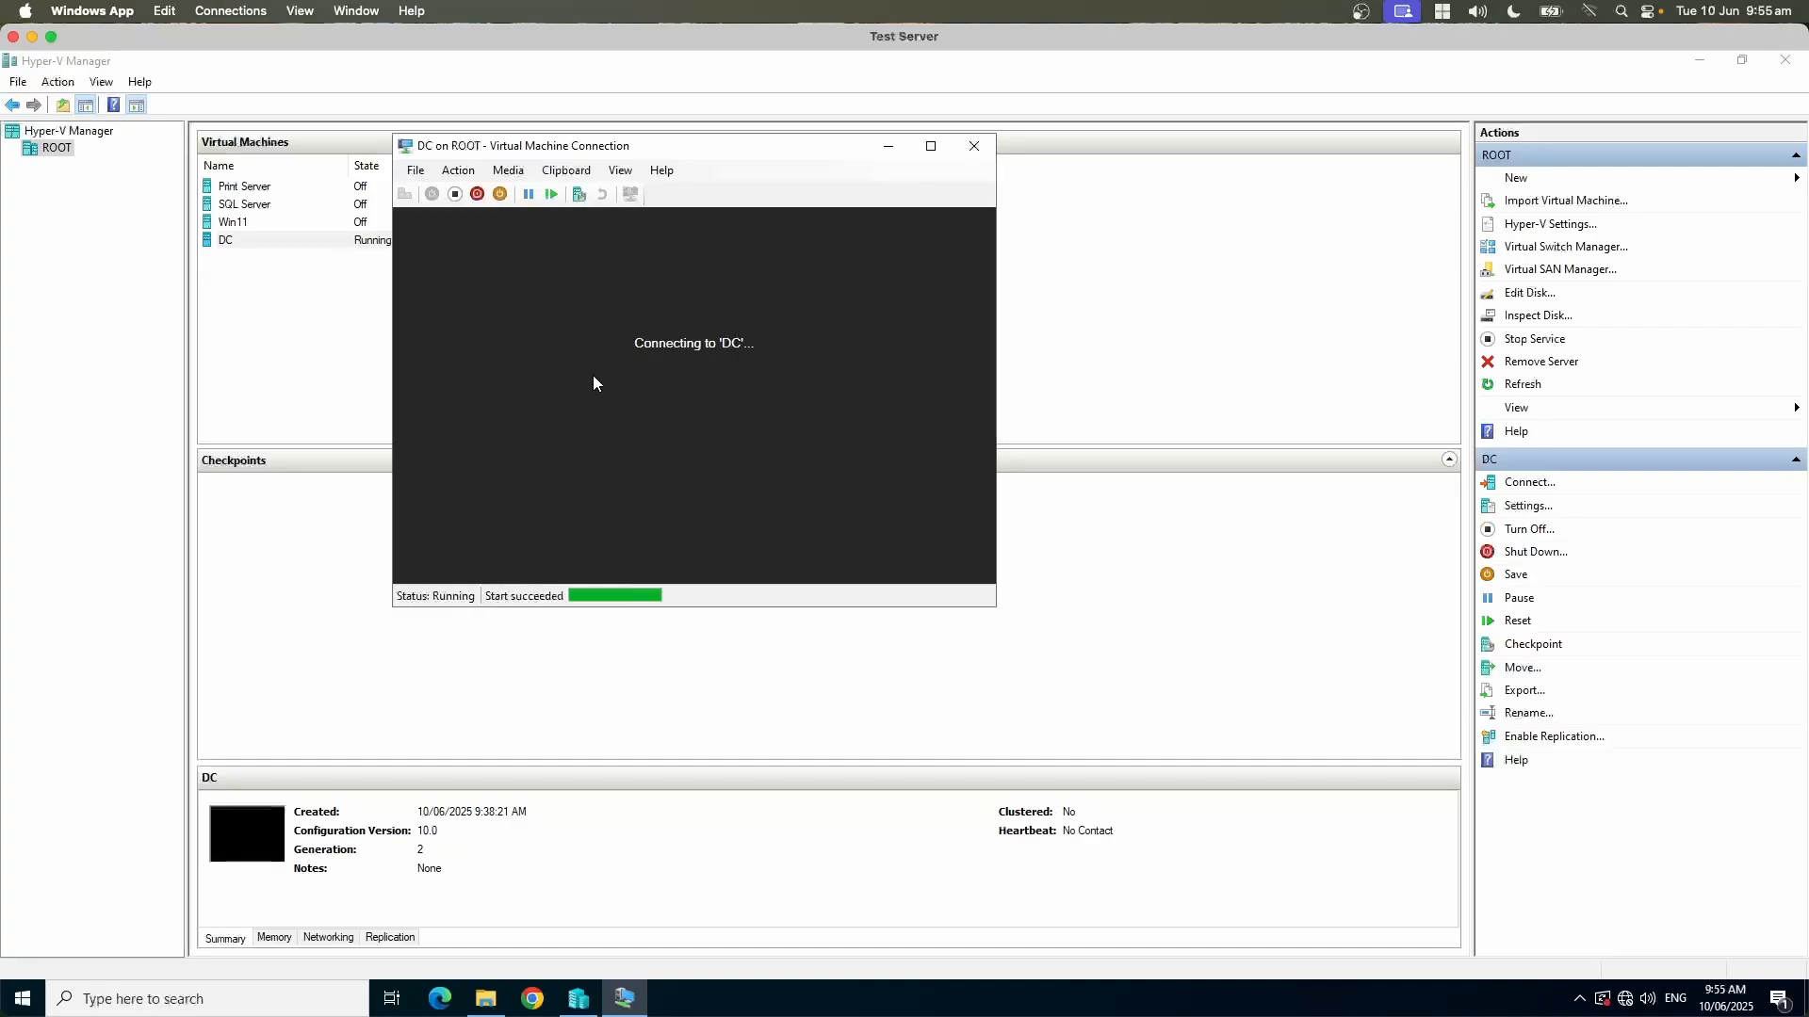
{"action": "left_click_drag", "start_coordinate": [774, 148], "coordinate": [694, 110]}
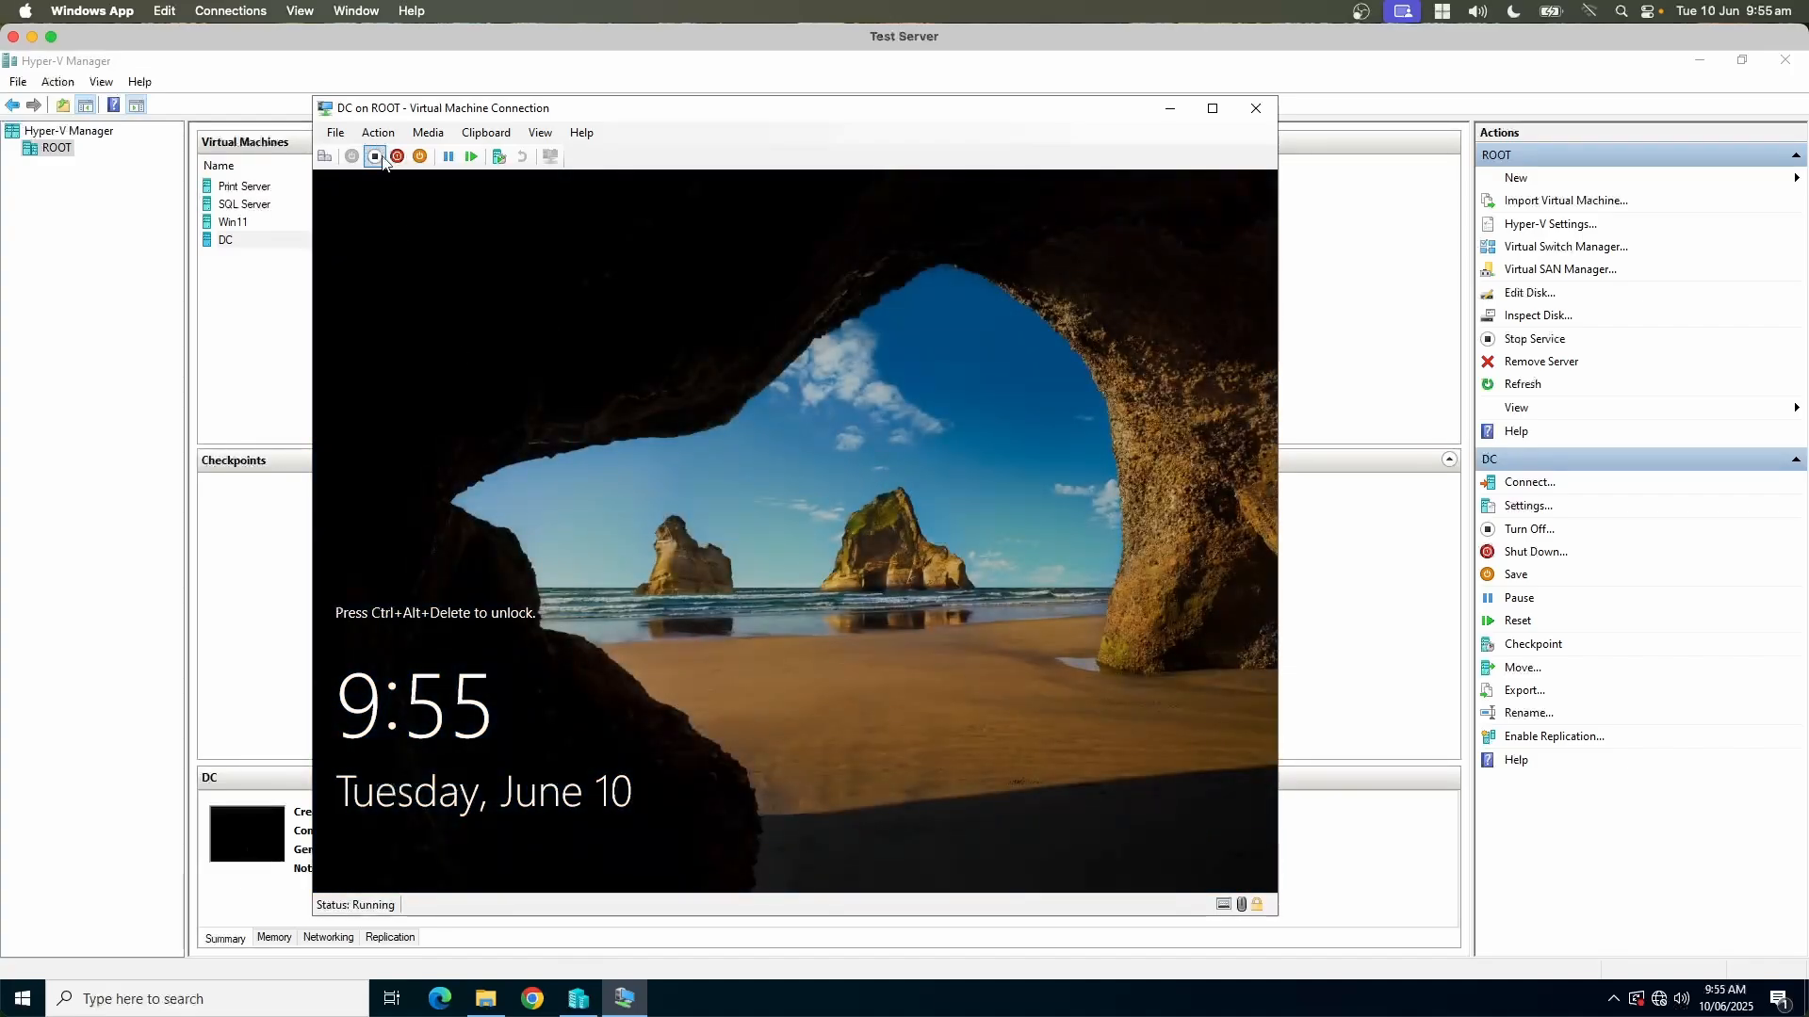
Step: Unlock the DC virtual machine and sign in as Administrator with the account password
{"action": "left_click", "coordinate": [377, 132]}
{"action": "left_click", "coordinate": [396, 169]}
{"action": "type", "text": "••••••••••"}
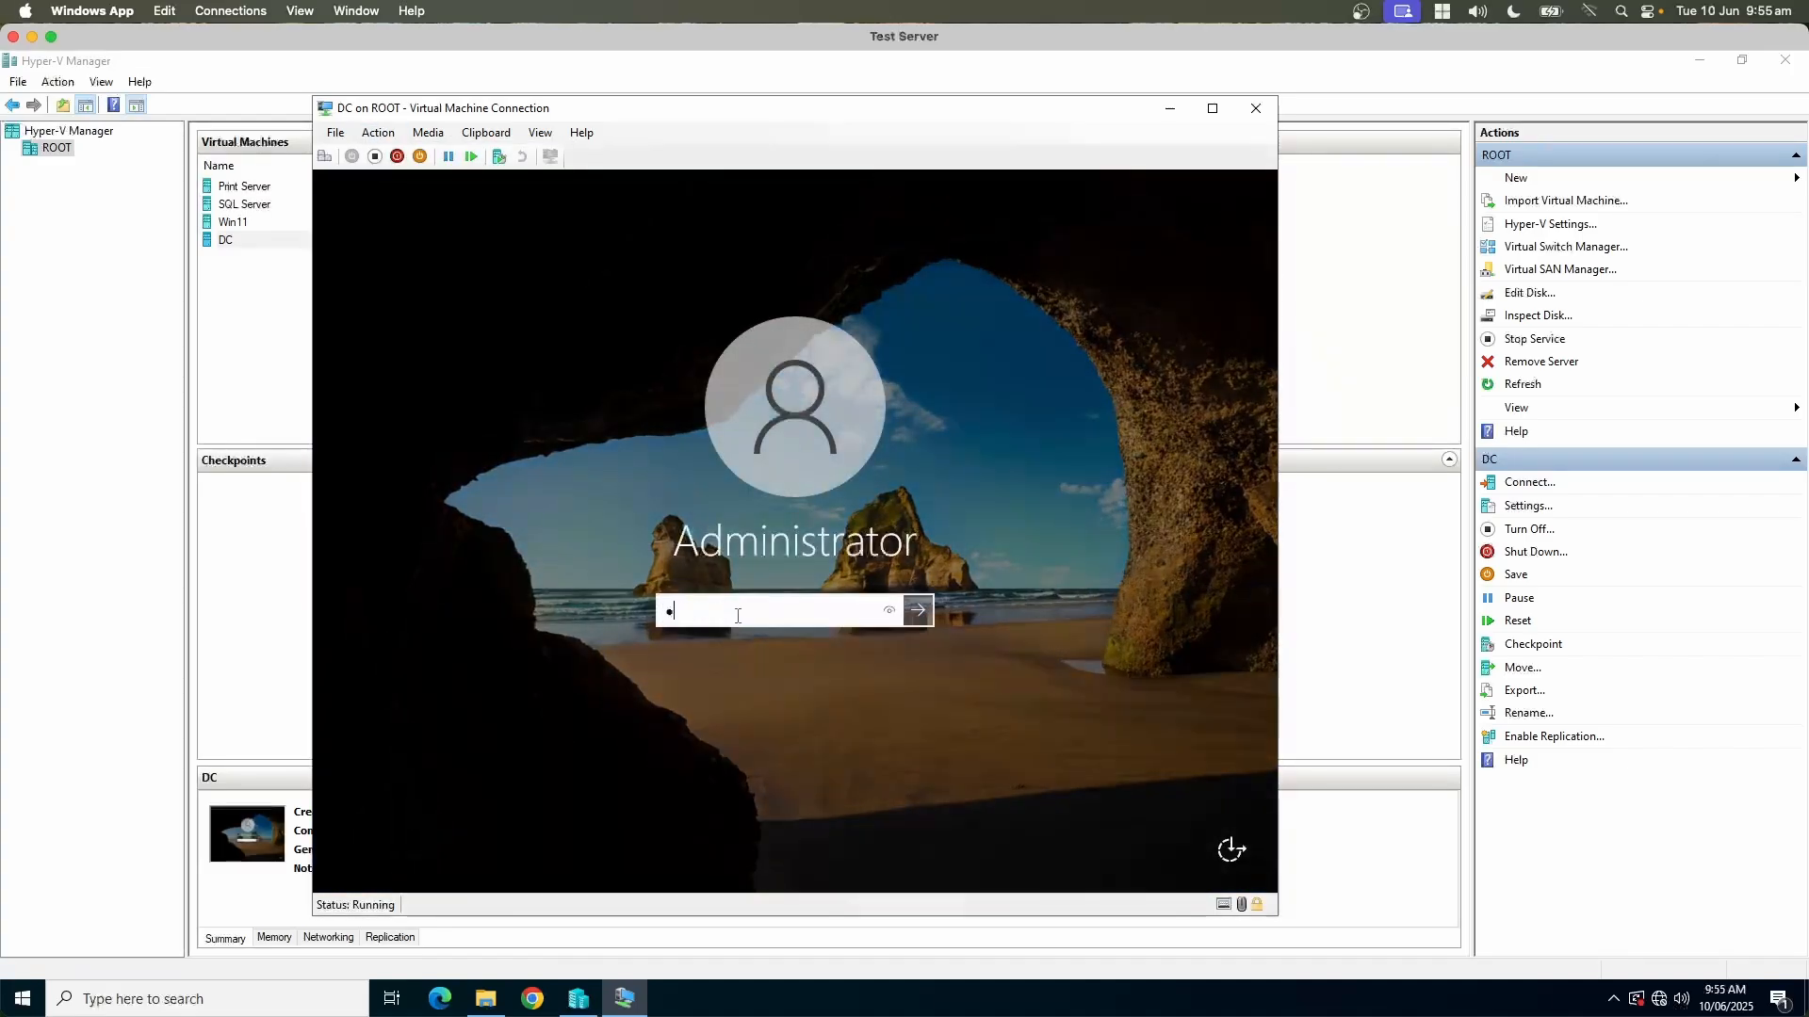
{"action": "key", "text": "Return"}
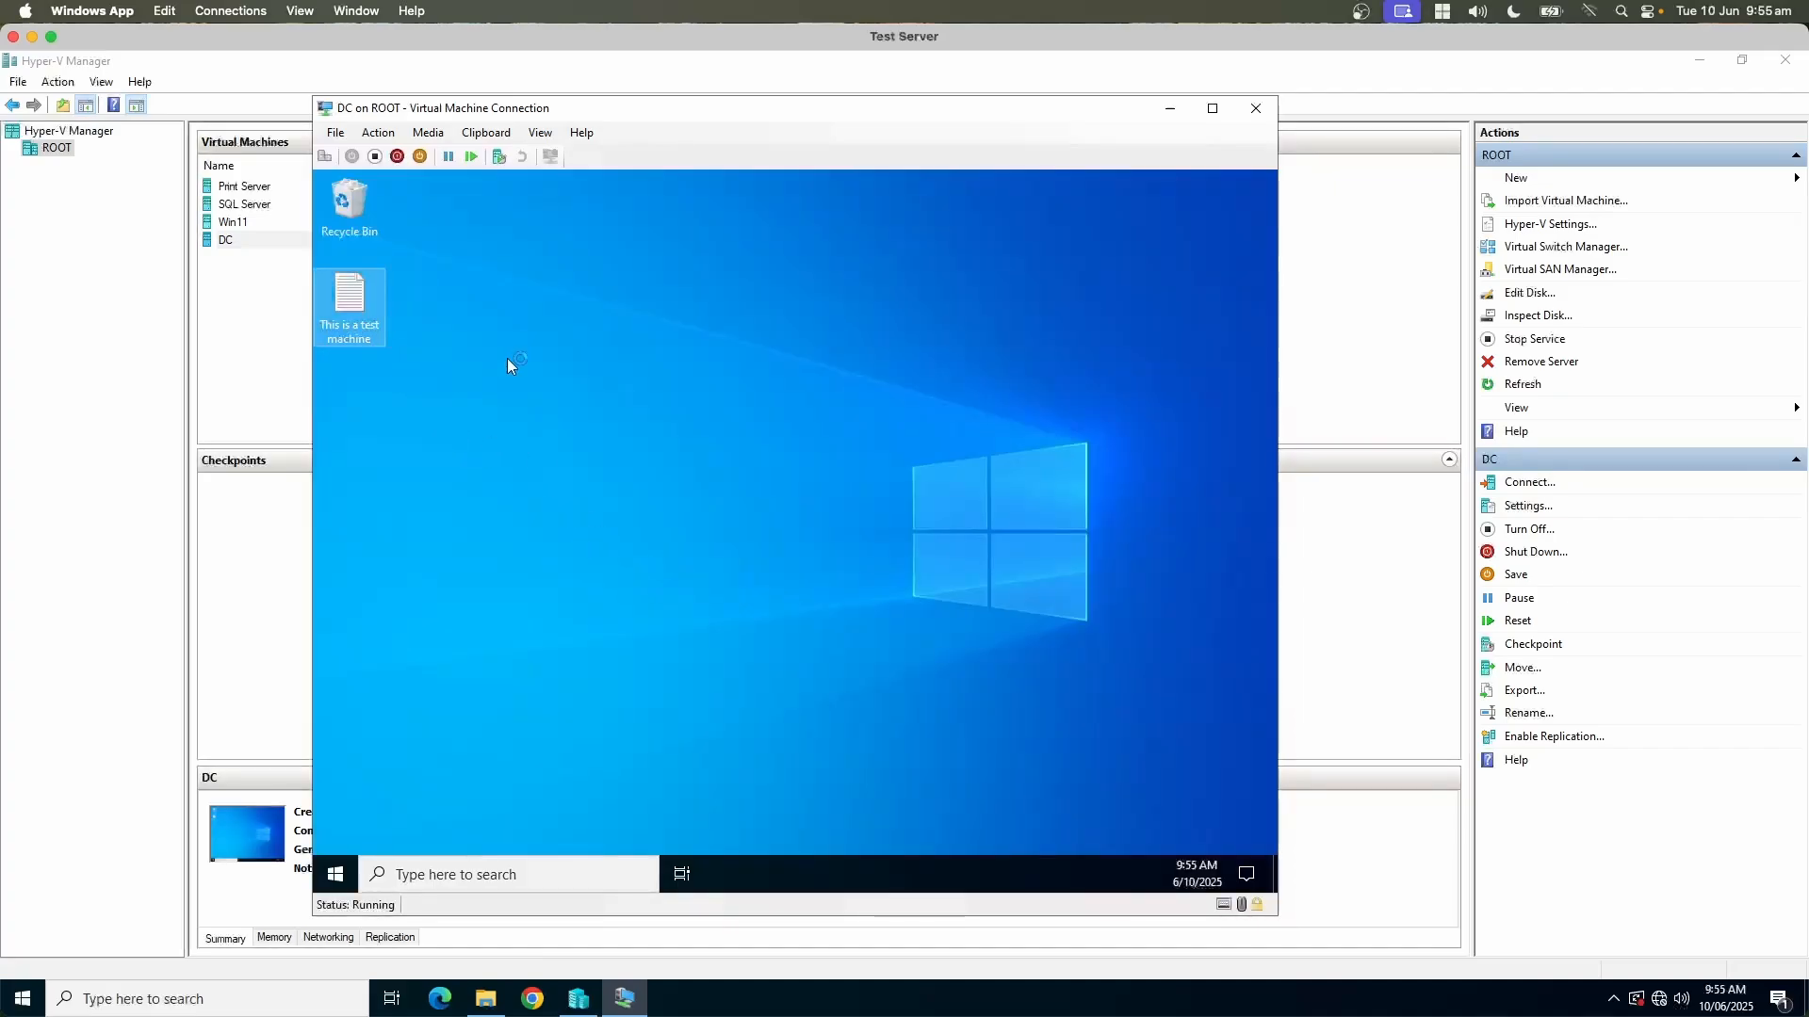
Step: Switch to Veeam Backup and Replication and run the Domain Controller backup job
{"action": "left_click", "coordinate": [852, 652]}
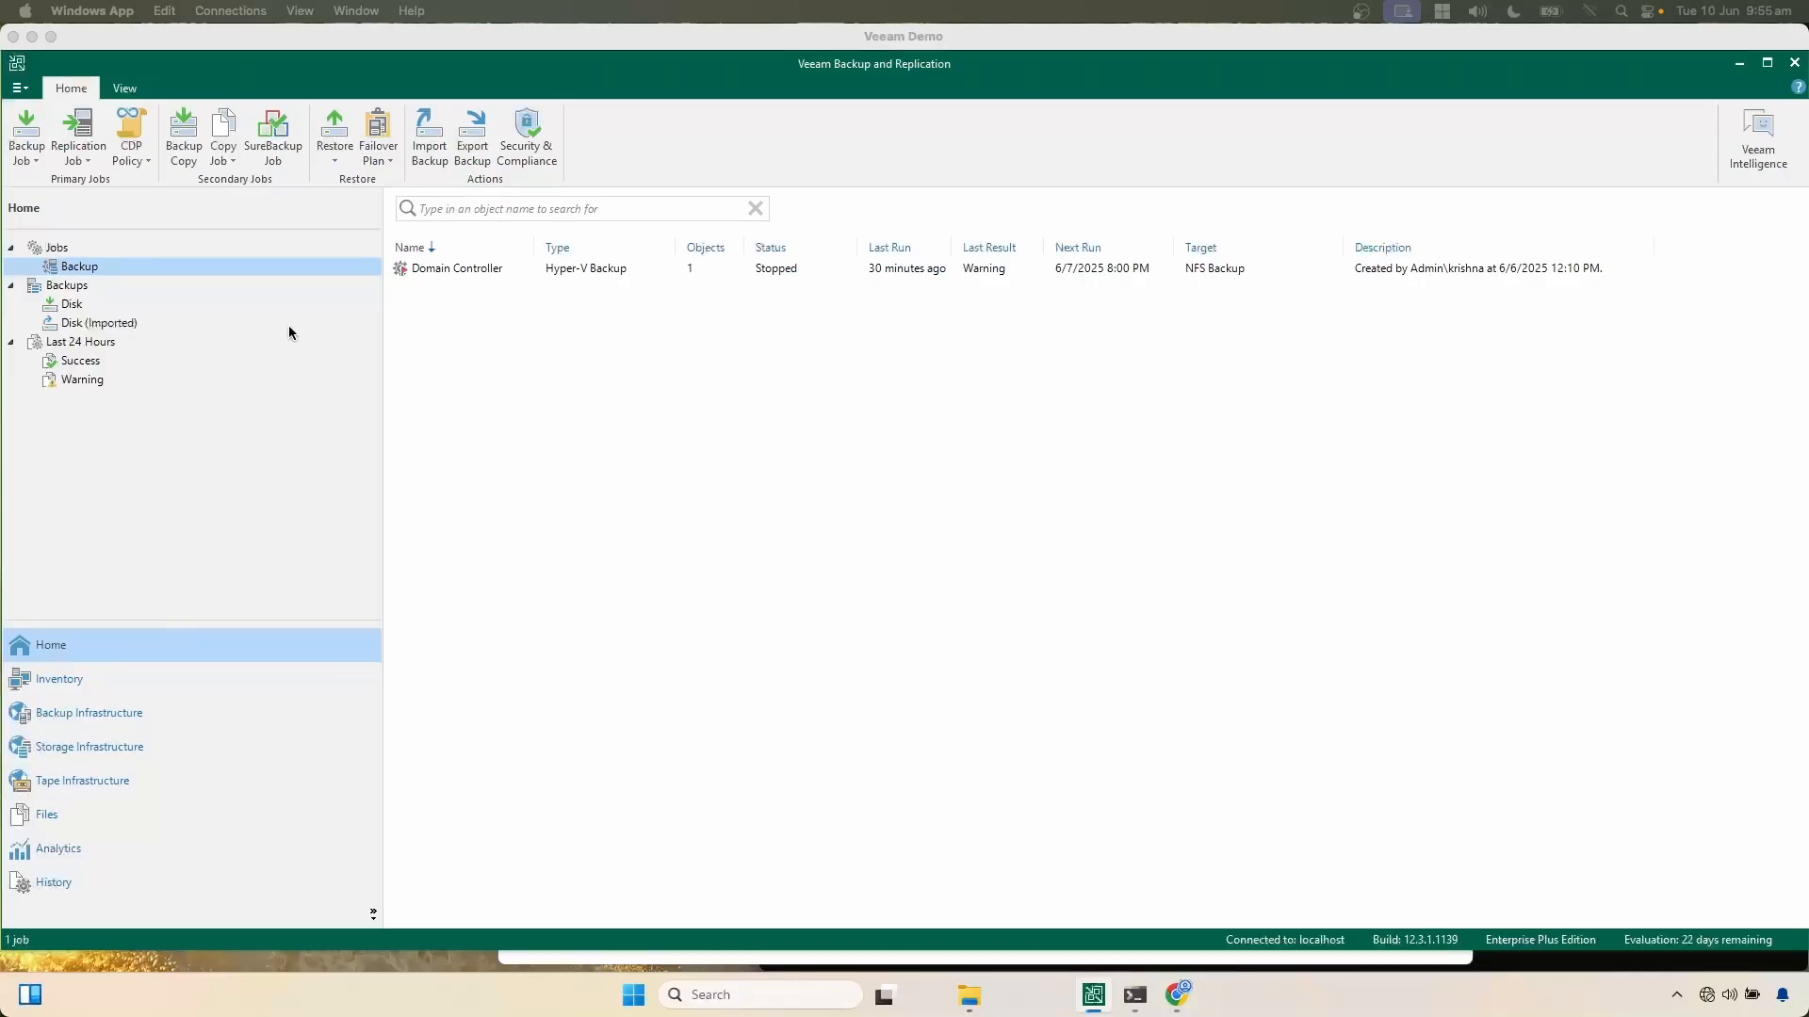
{"action": "left_click", "coordinate": [490, 270]}
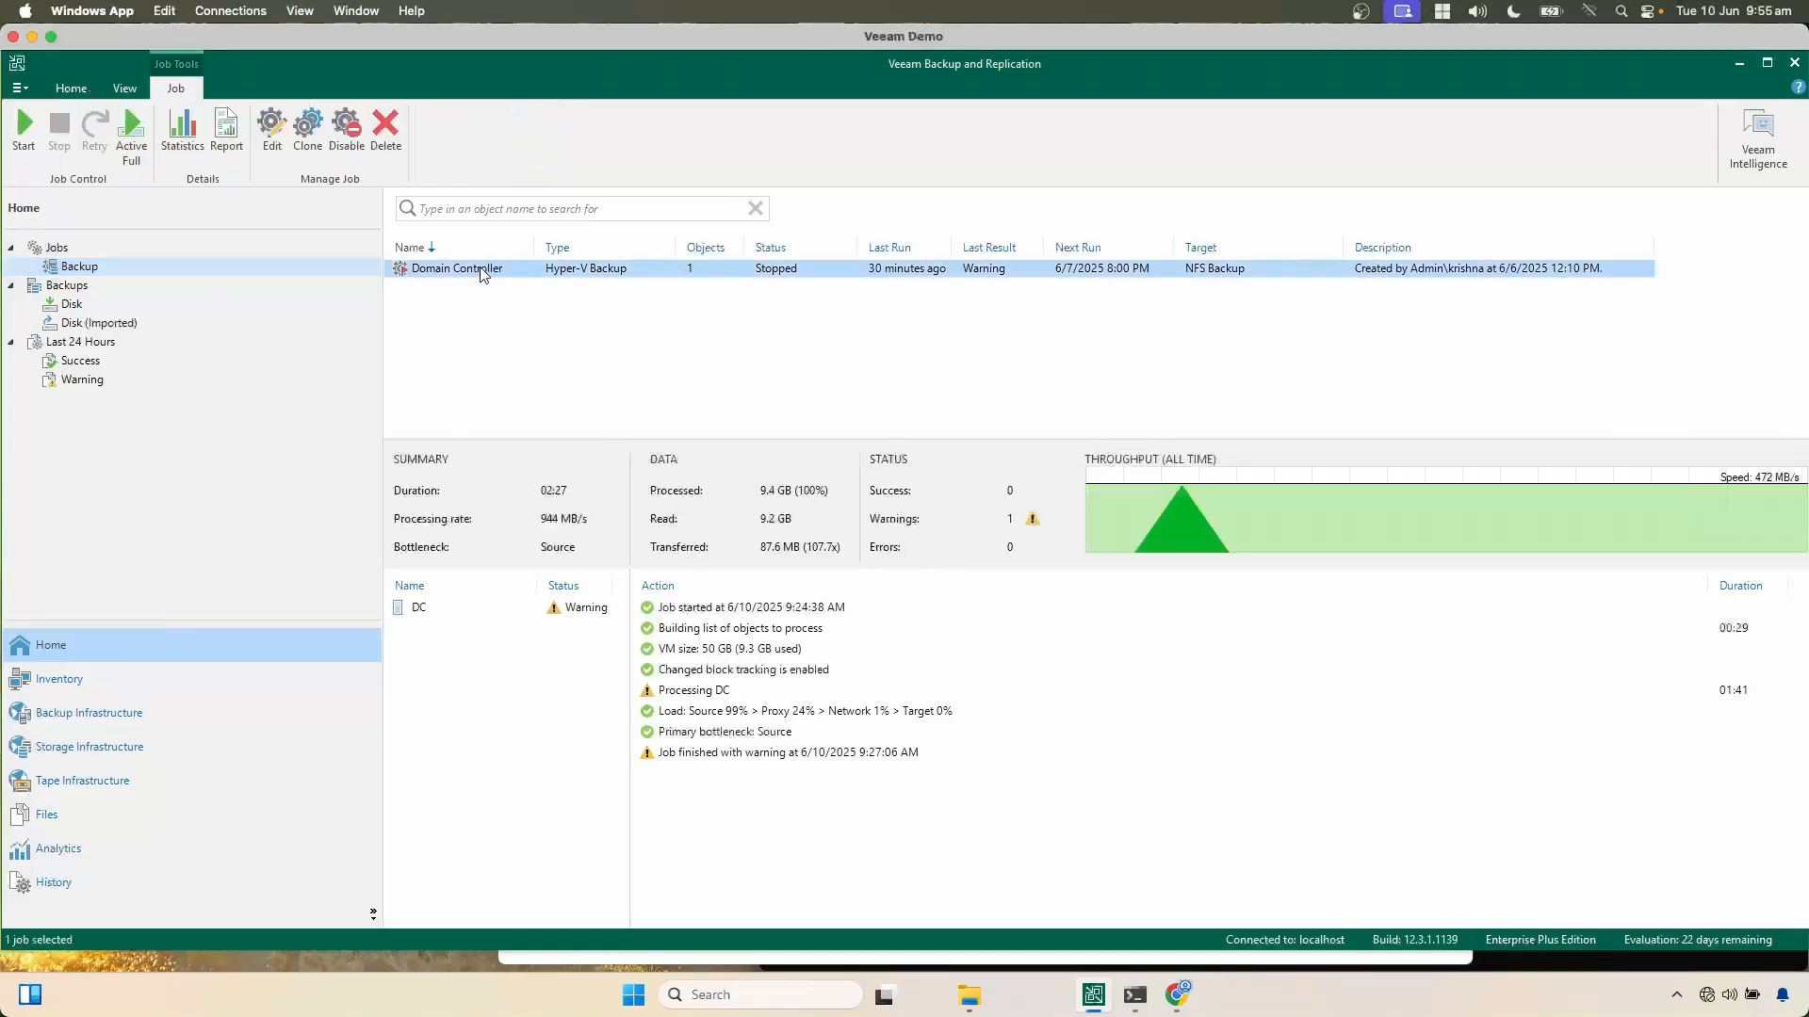
{"action": "right_click", "coordinate": [480, 273]}
{"action": "key", "text": "Escape"}
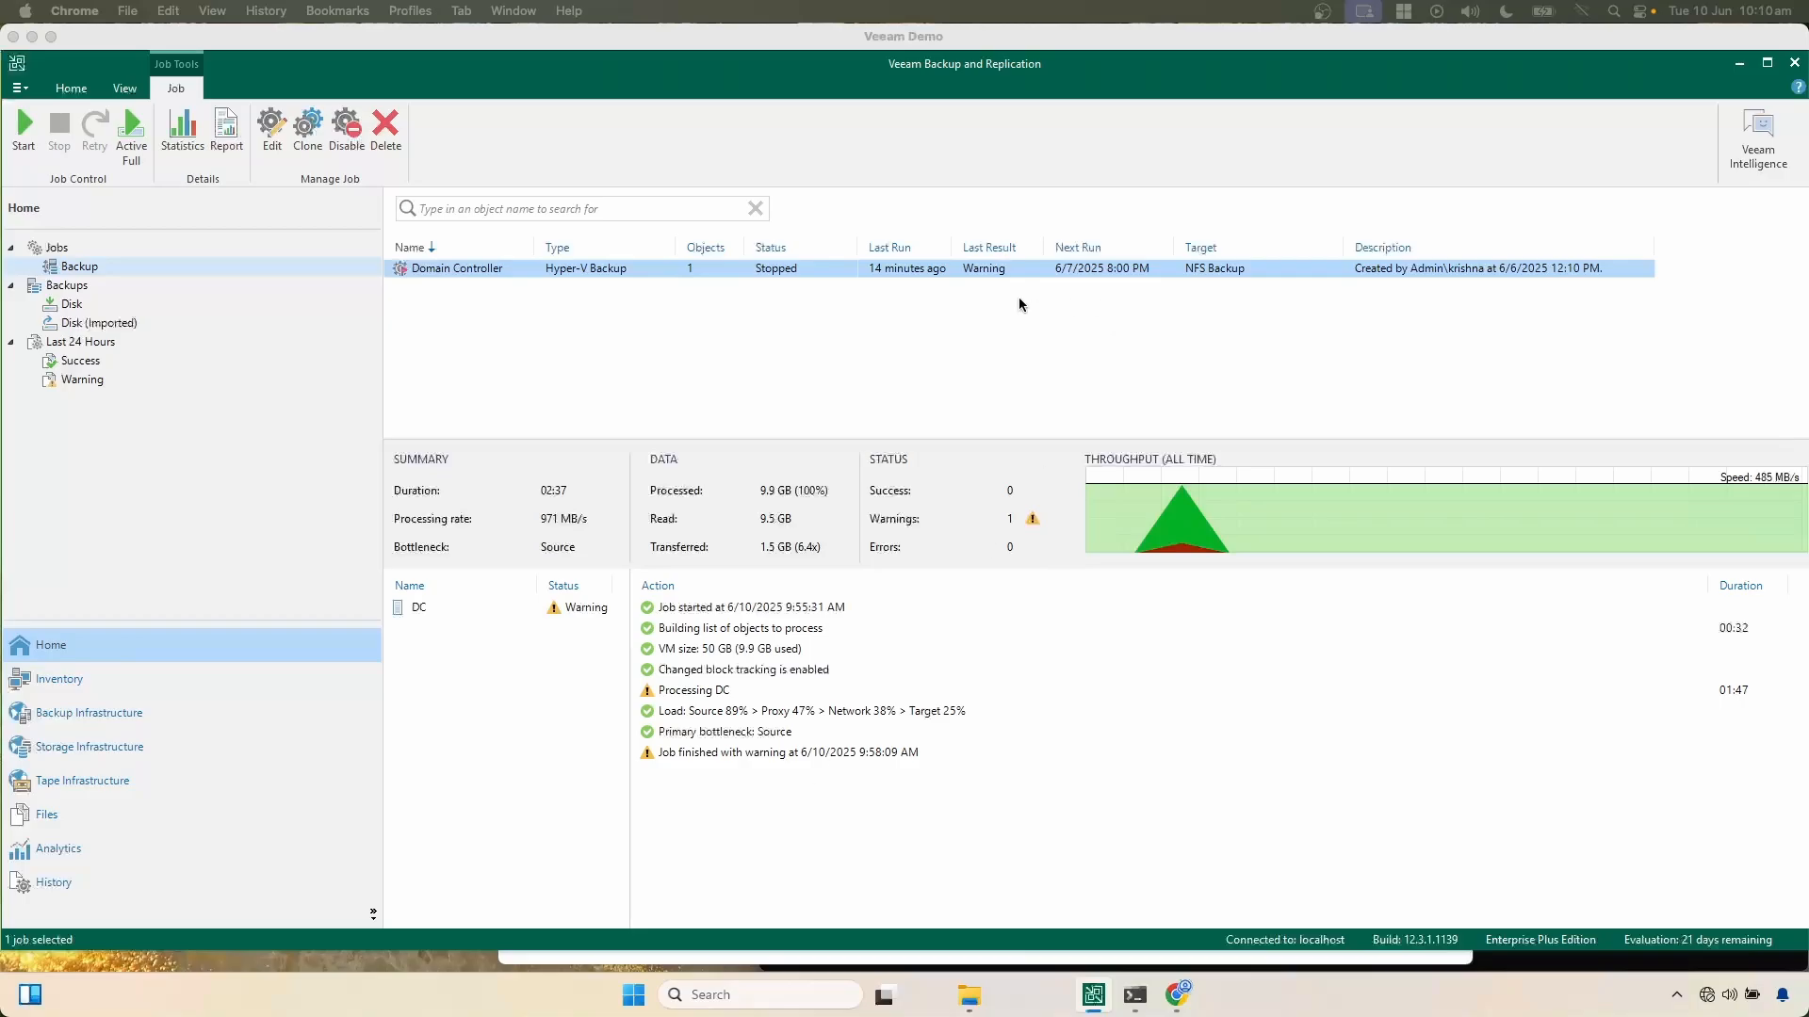
Step: Switch back to the DC virtual machine on the test server and close its Server Manager
{"action": "left_click", "coordinate": [980, 302]}
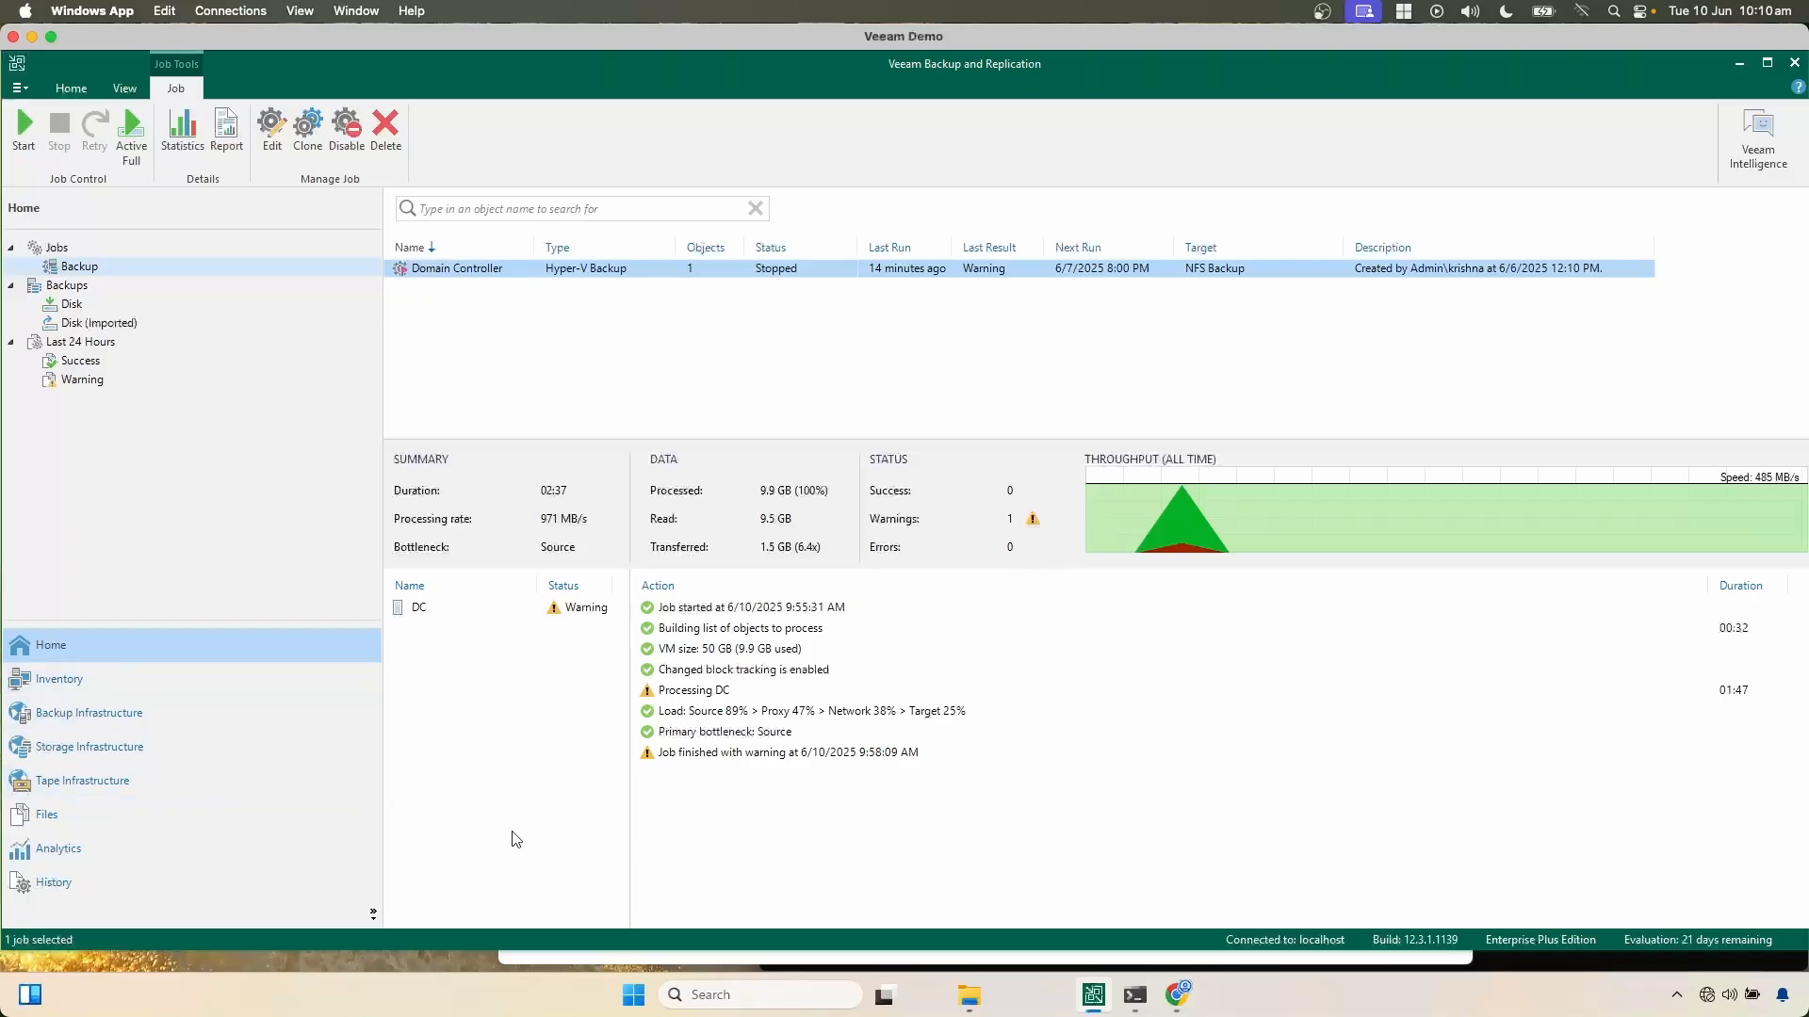
{"action": "left_click_drag", "start_coordinate": [514, 46], "coordinate": [608, 282]}
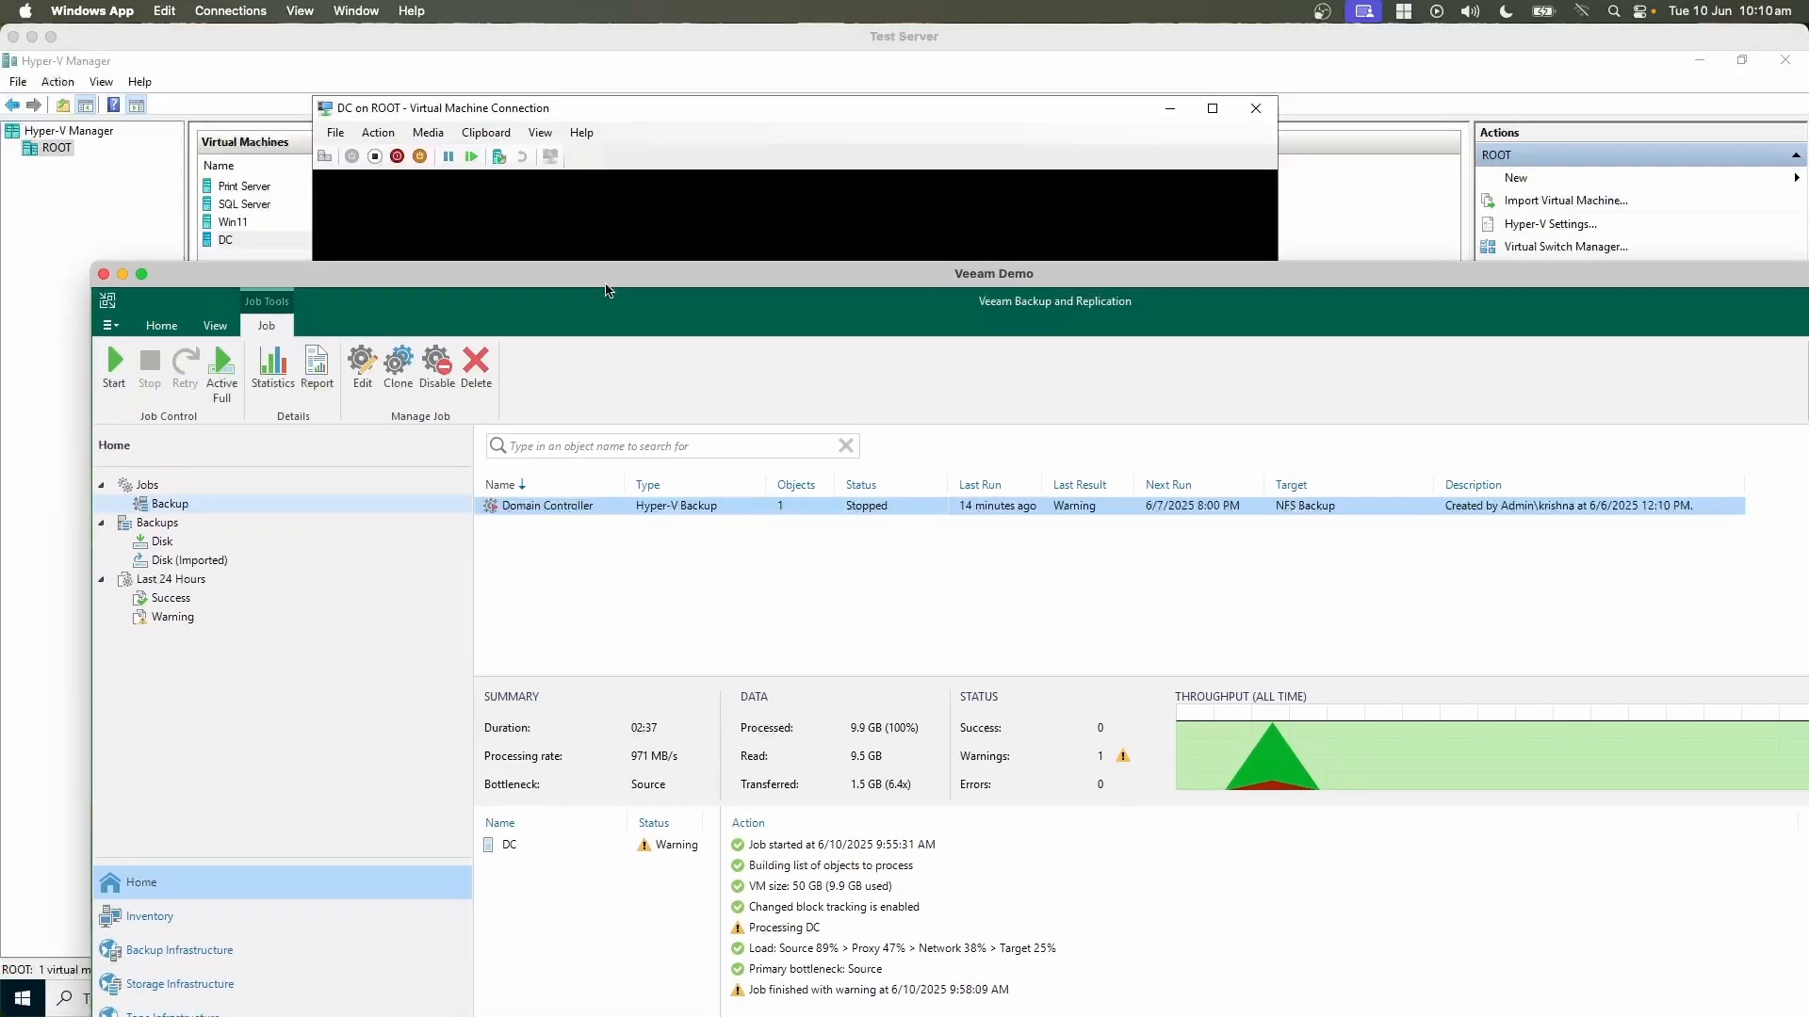
{"action": "left_click", "coordinate": [553, 107]}
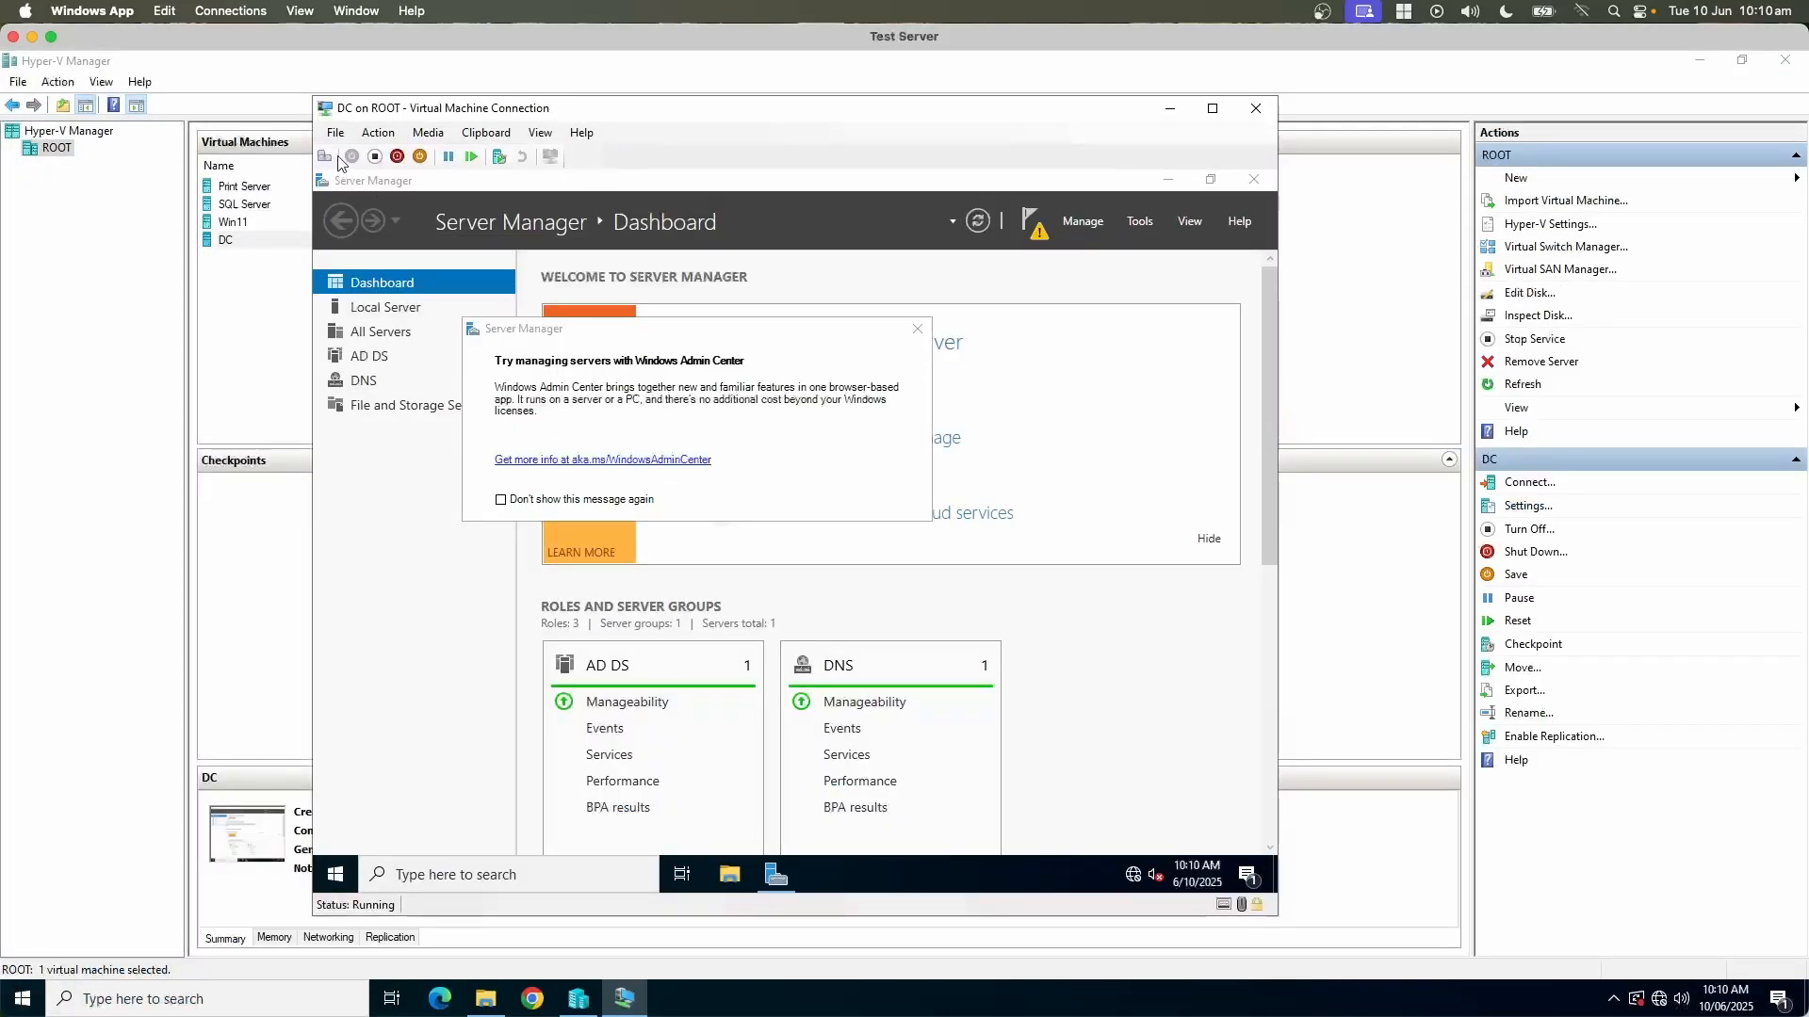
{"action": "left_click", "coordinate": [1252, 180]}
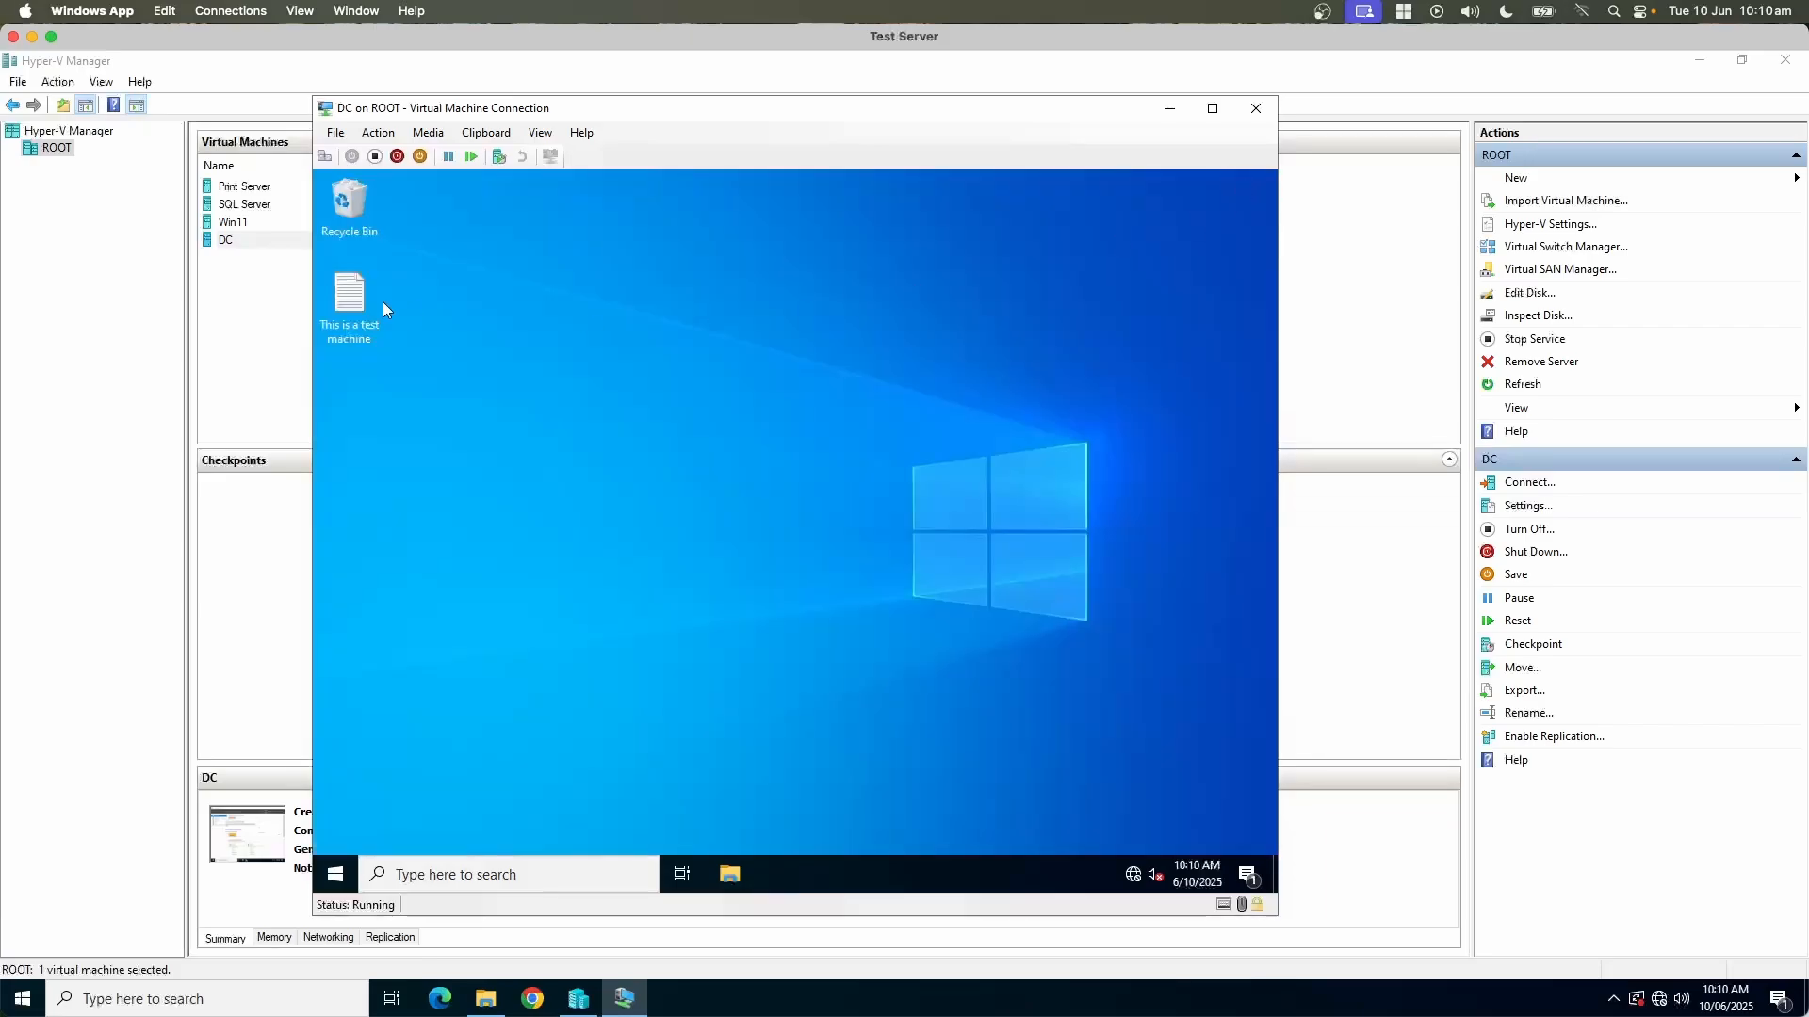
Step: Shut down the DC virtual machine from the power options of its guest security screen
{"action": "left_click", "coordinate": [337, 129]}
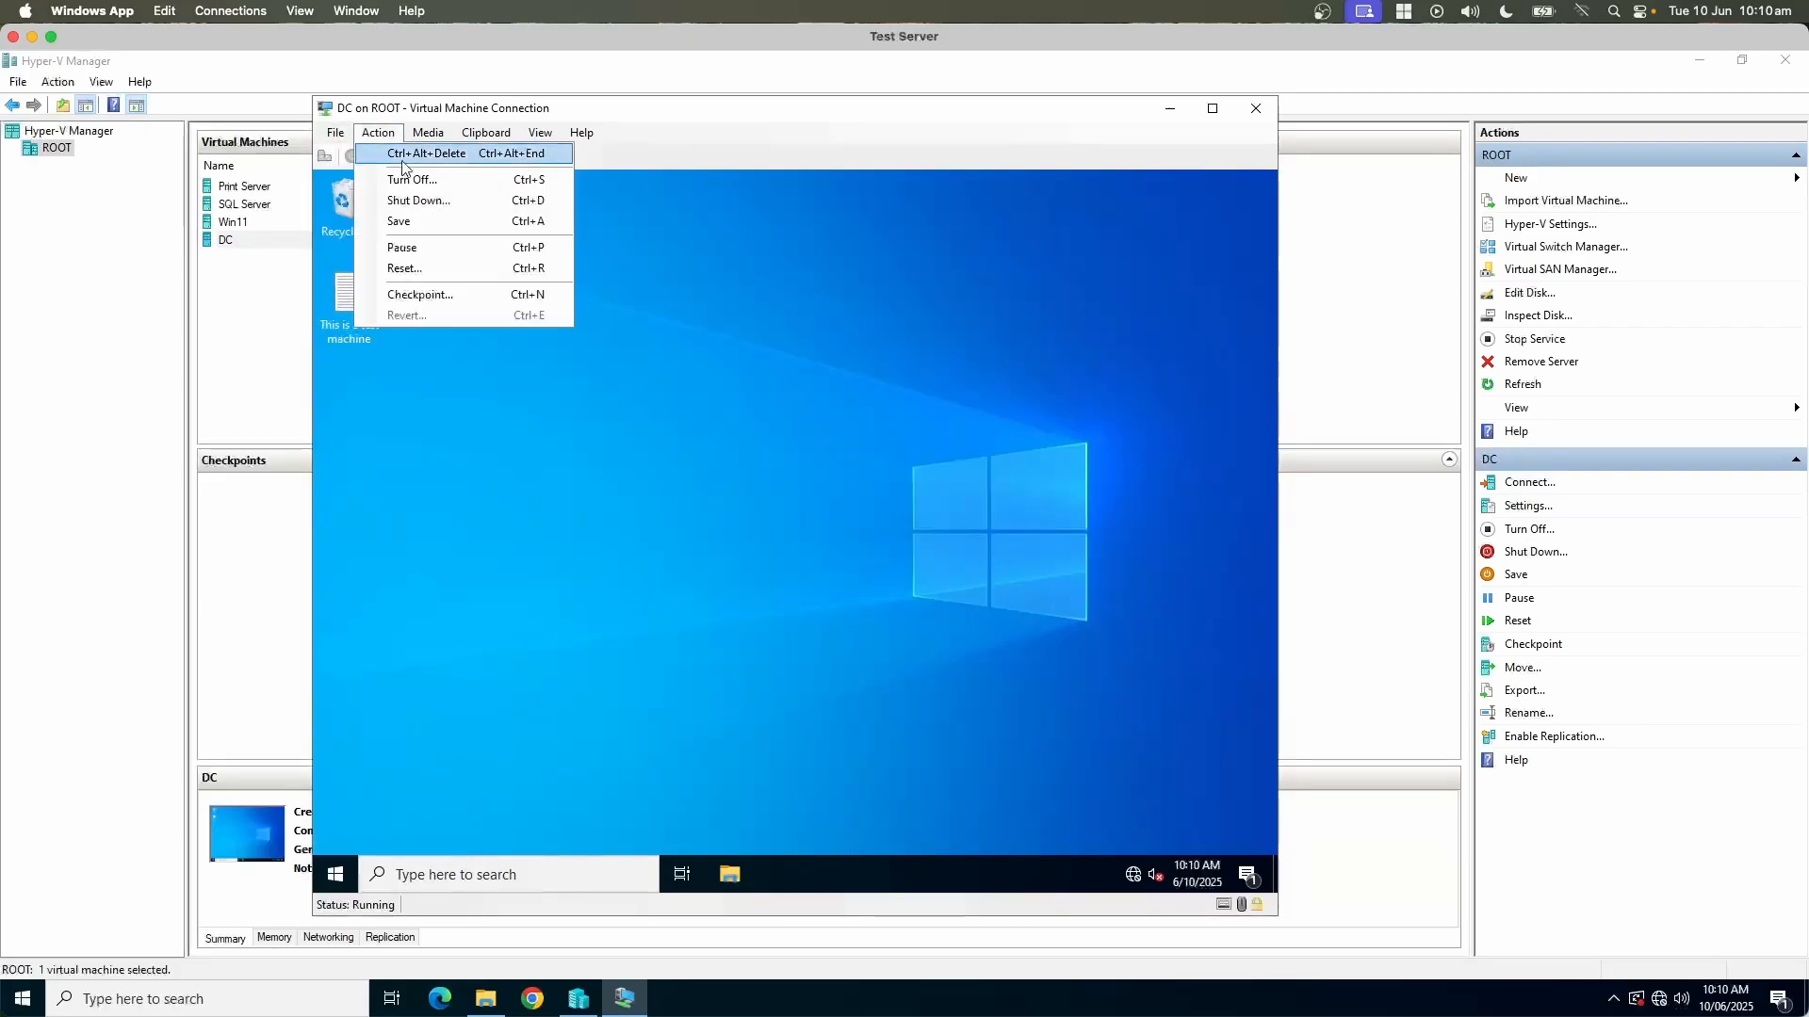
{"action": "left_click", "coordinate": [751, 388]}
{"action": "left_click", "coordinate": [377, 132]}
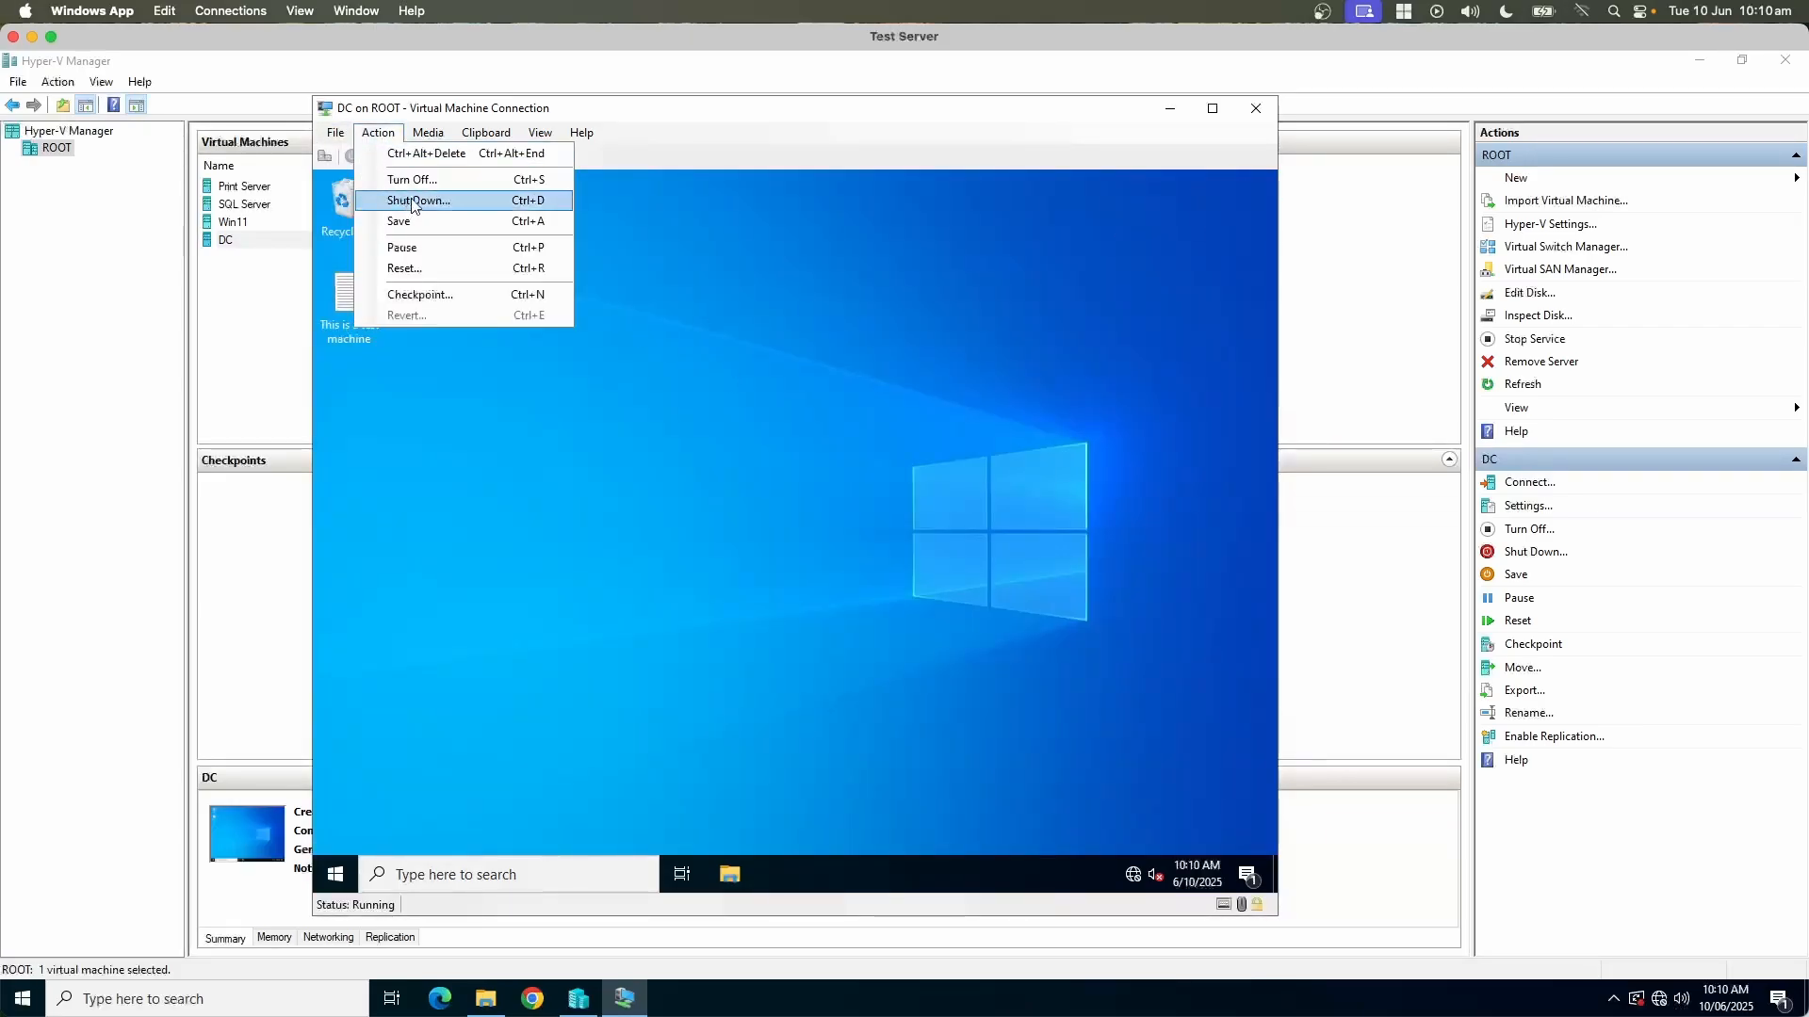
{"action": "left_click", "coordinate": [425, 152]}
{"action": "left_click", "coordinate": [1223, 851]}
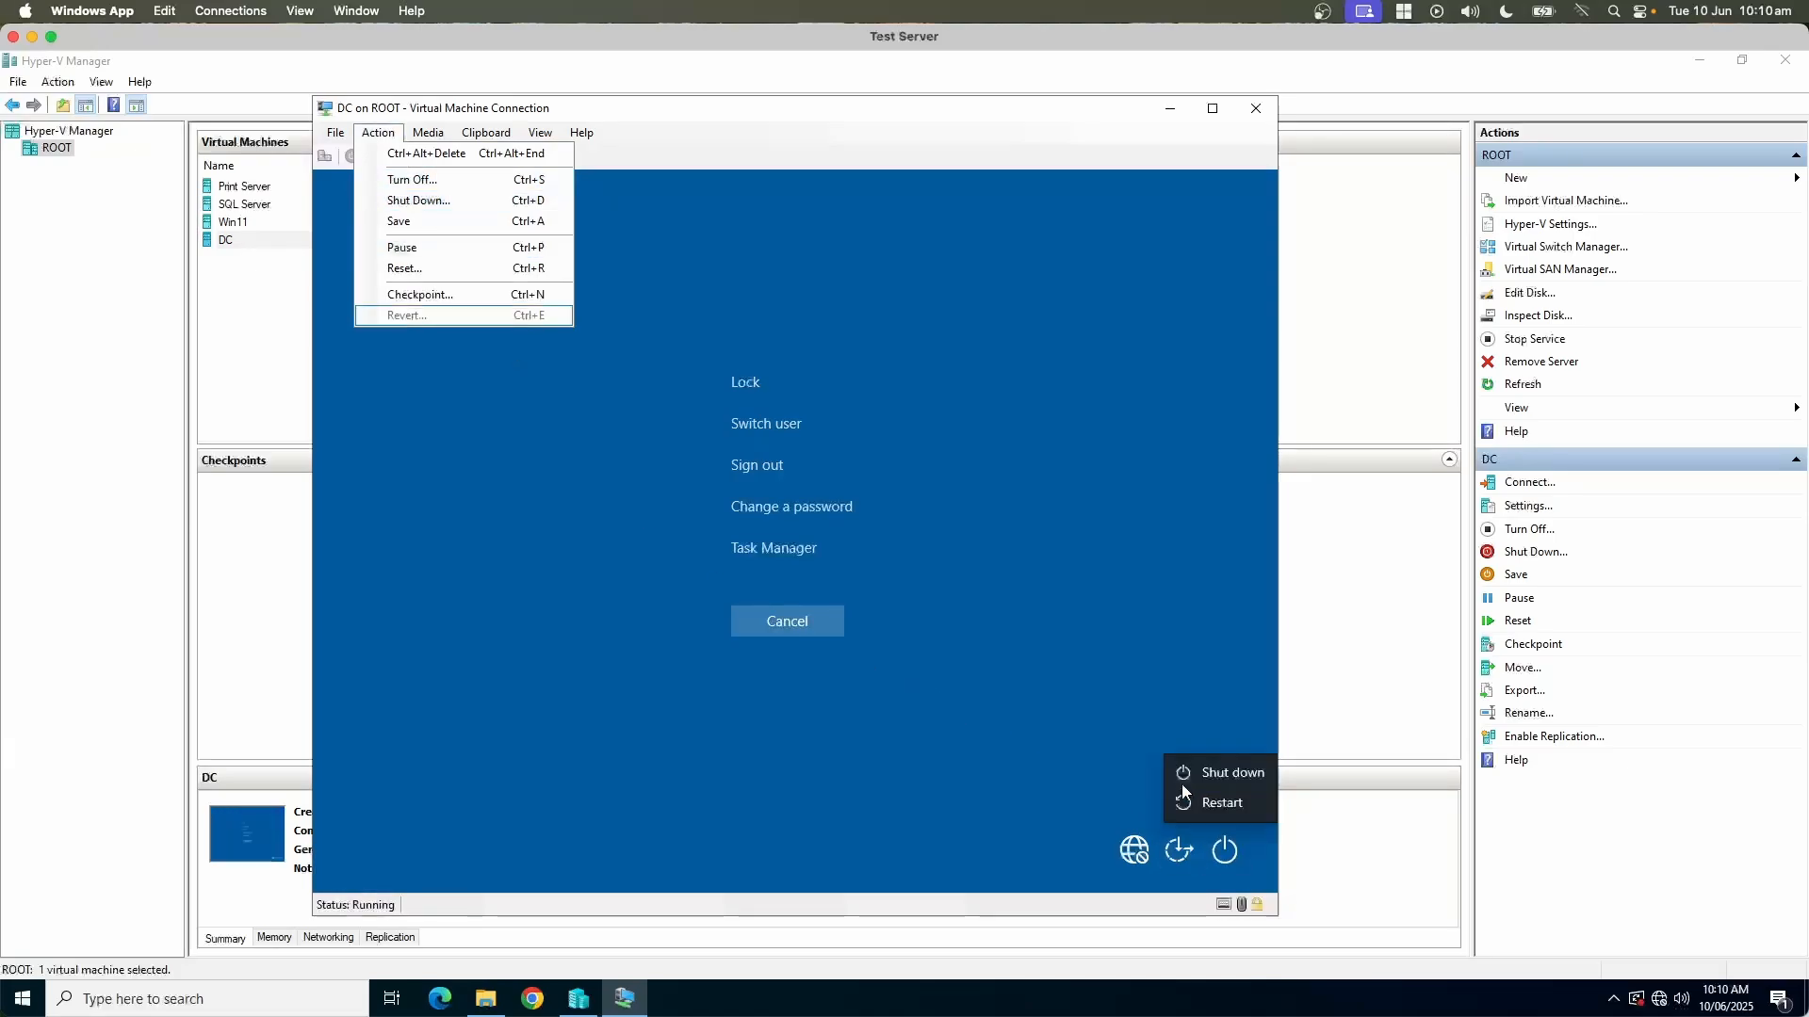
{"action": "left_click", "coordinate": [1192, 770]}
{"action": "left_click", "coordinate": [1206, 796]}
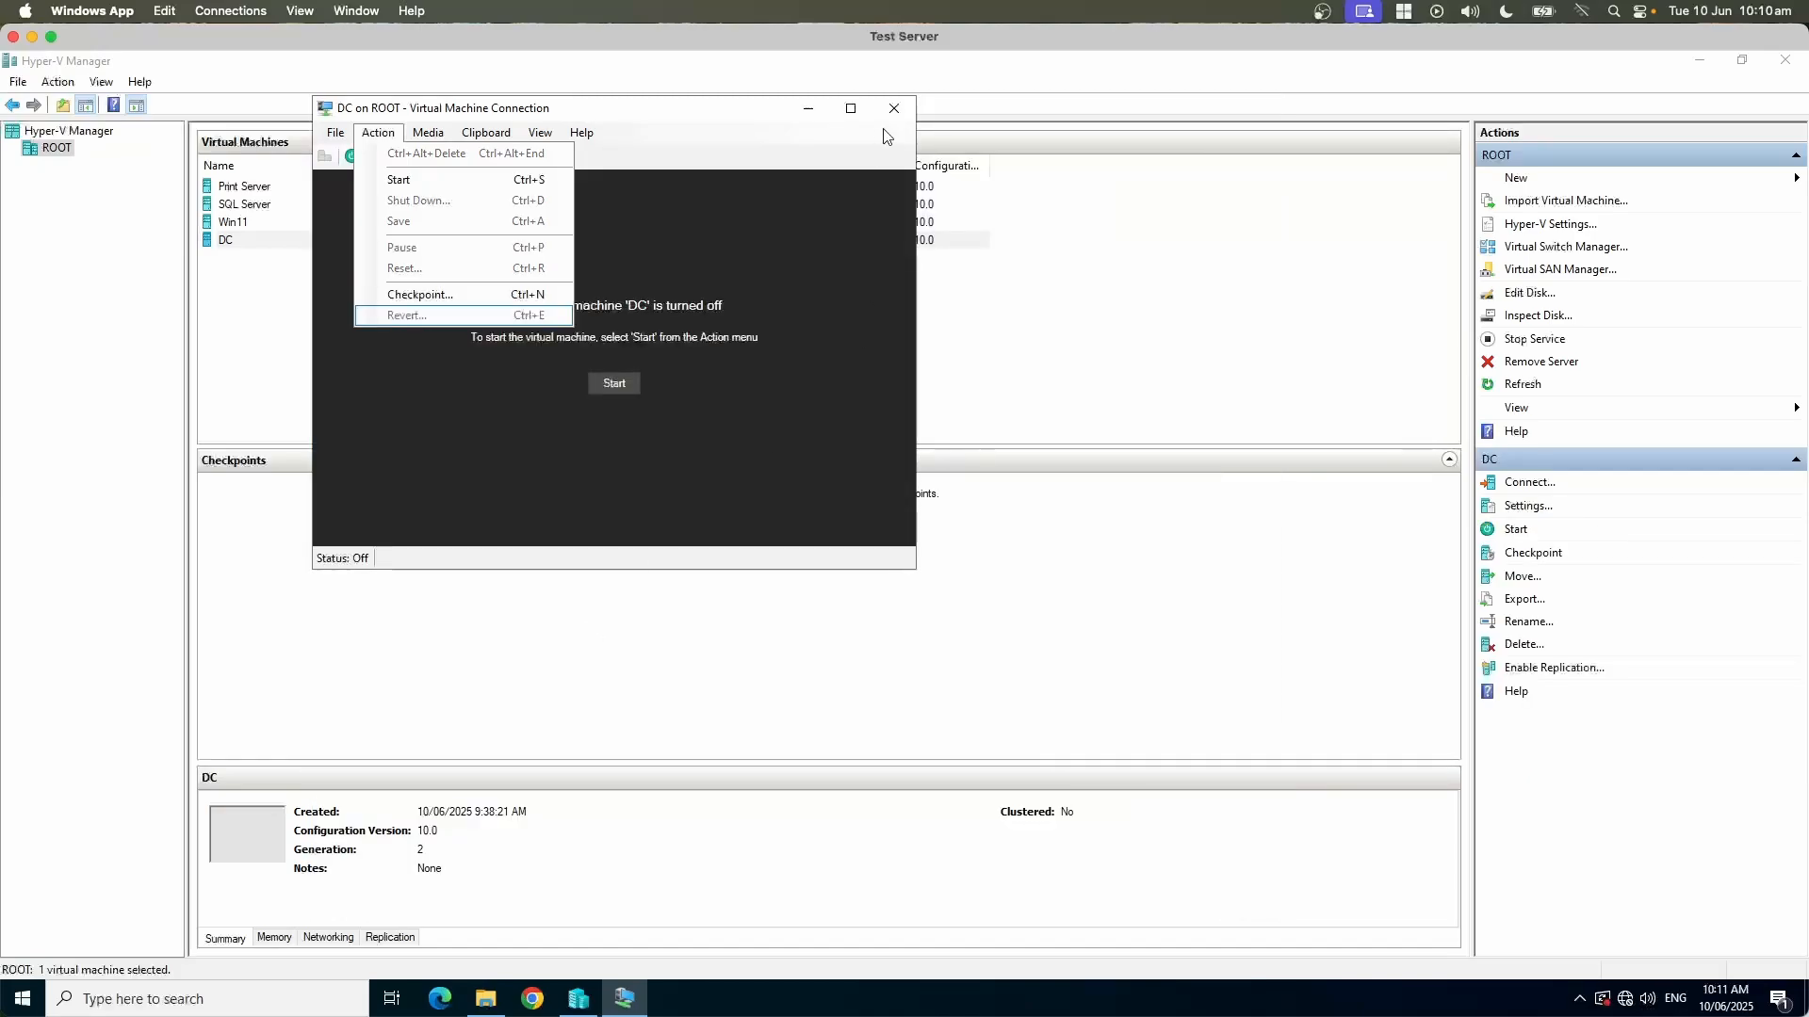
Step: Close the DC connection window and delete the DC virtual machine from Hyper-V Manager
{"action": "left_click", "coordinate": [894, 107]}
{"action": "right_click", "coordinate": [247, 250]}
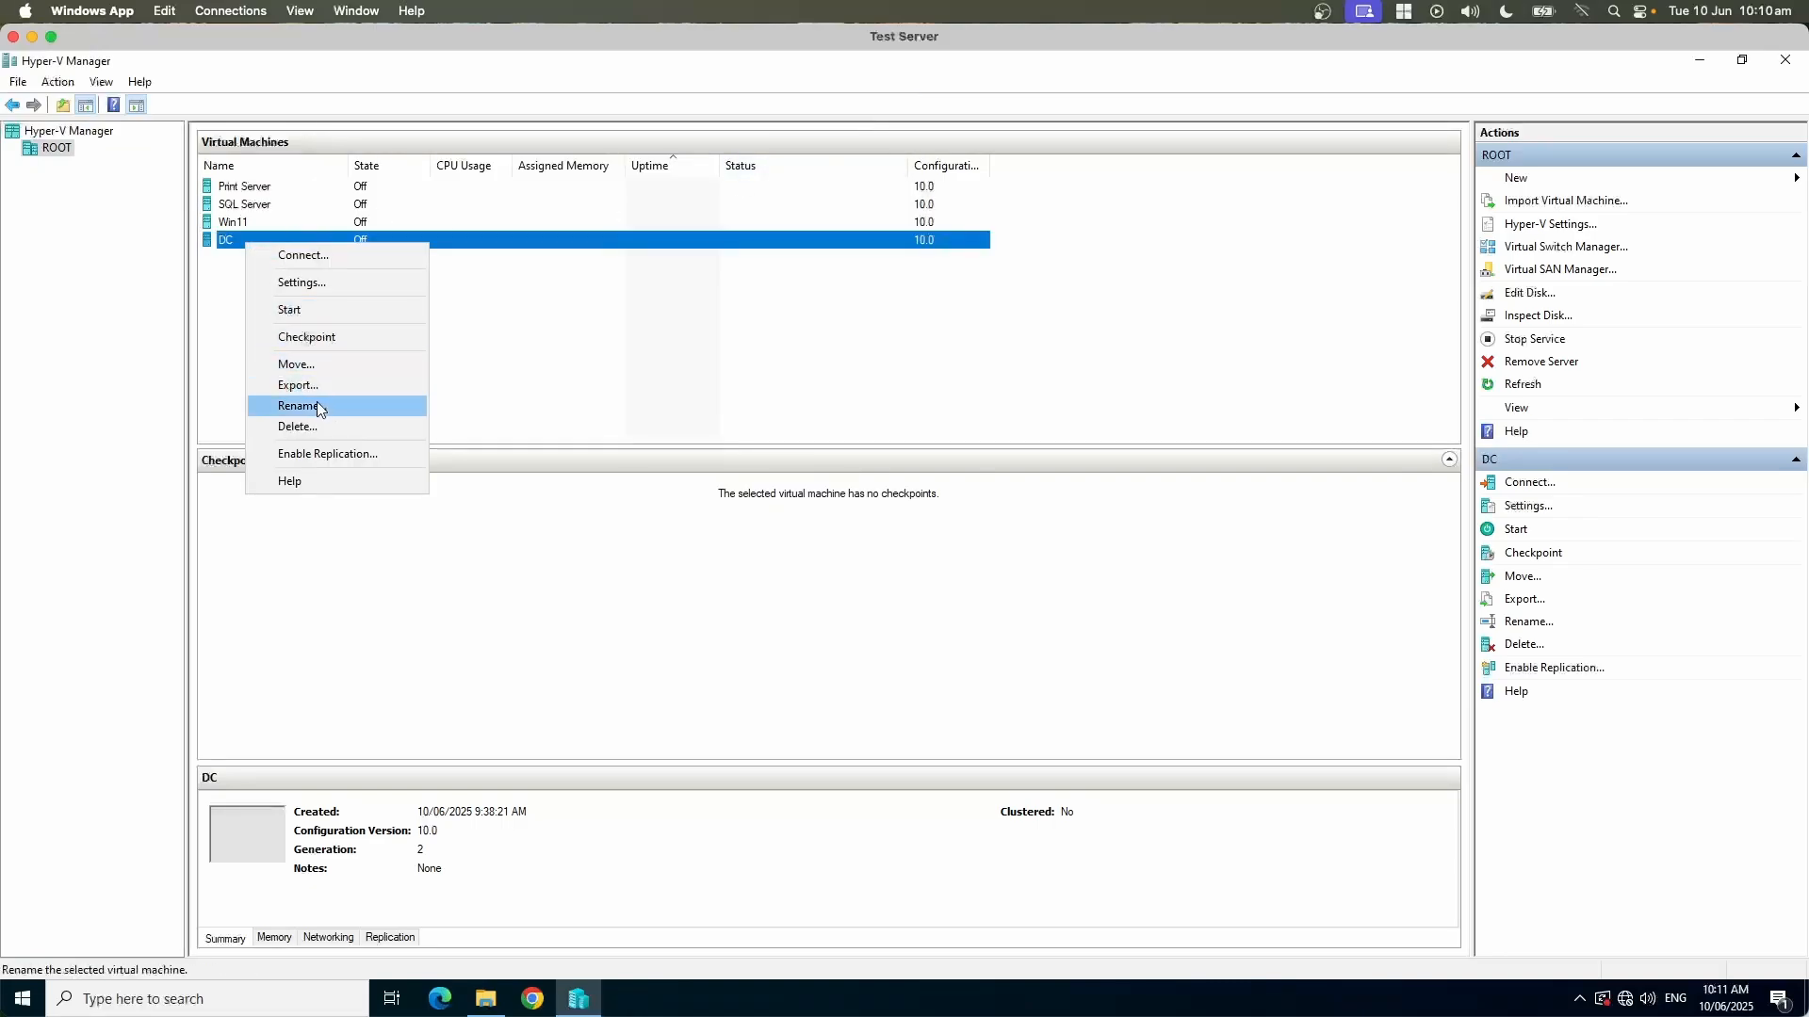
{"action": "left_click", "coordinate": [313, 426]}
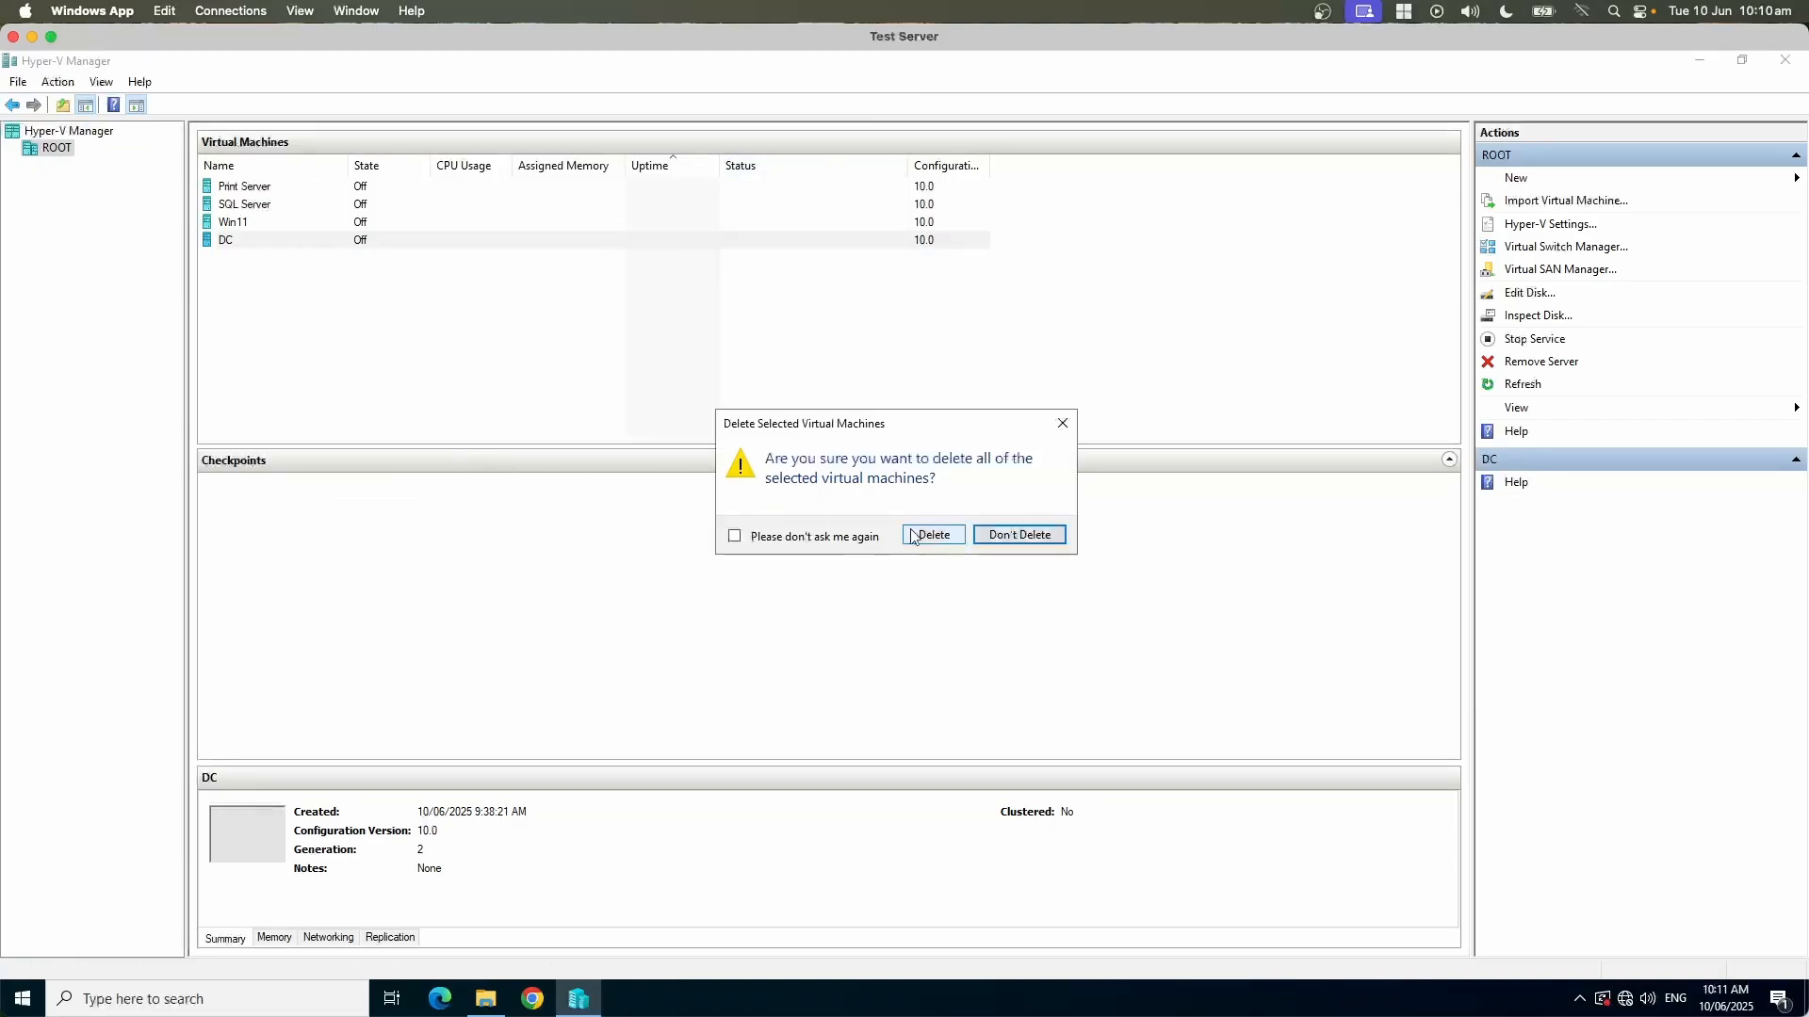
{"action": "left_click", "coordinate": [934, 535]}
{"action": "left_click", "coordinate": [879, 370]}
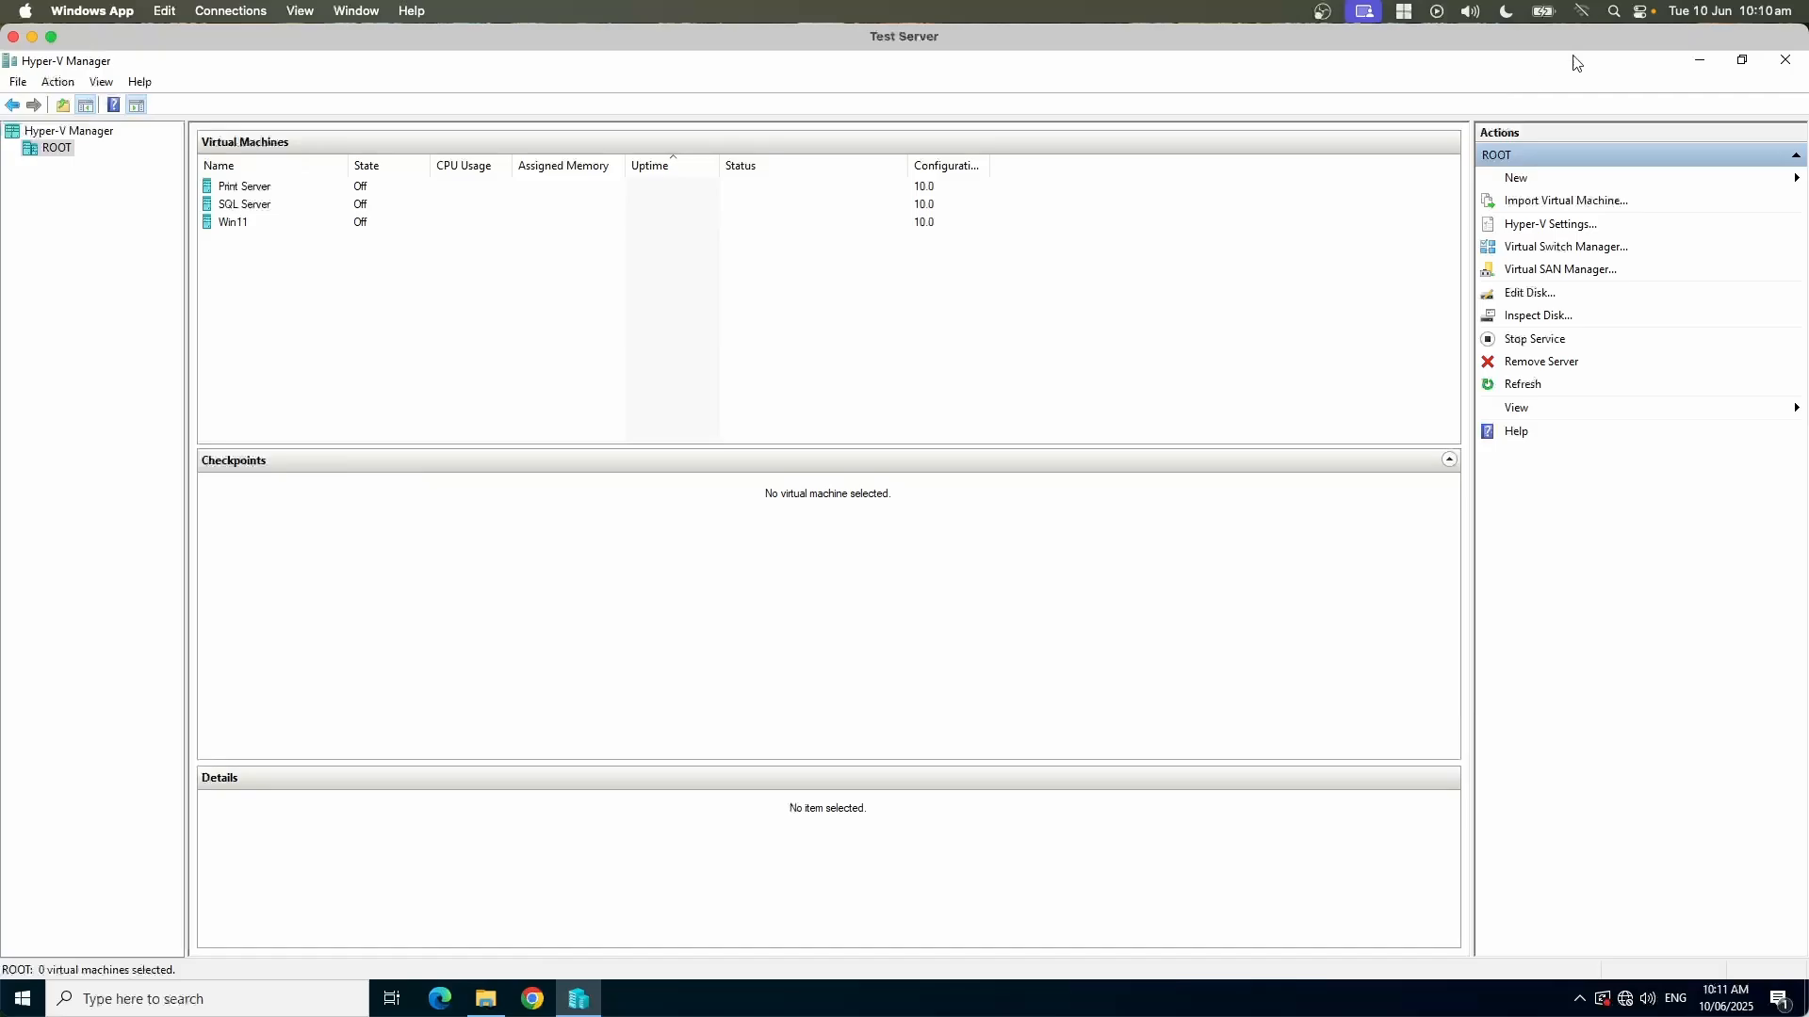
Step: Switch to Veeam Backup and Replication and launch a Microsoft Hyper-V restore
{"action": "left_click_drag", "start_coordinate": [130, 32], "coordinate": [217, 349]}
{"action": "left_click_drag", "start_coordinate": [322, 276], "coordinate": [251, 149]}
{"action": "double_click", "coordinate": [269, 156]}
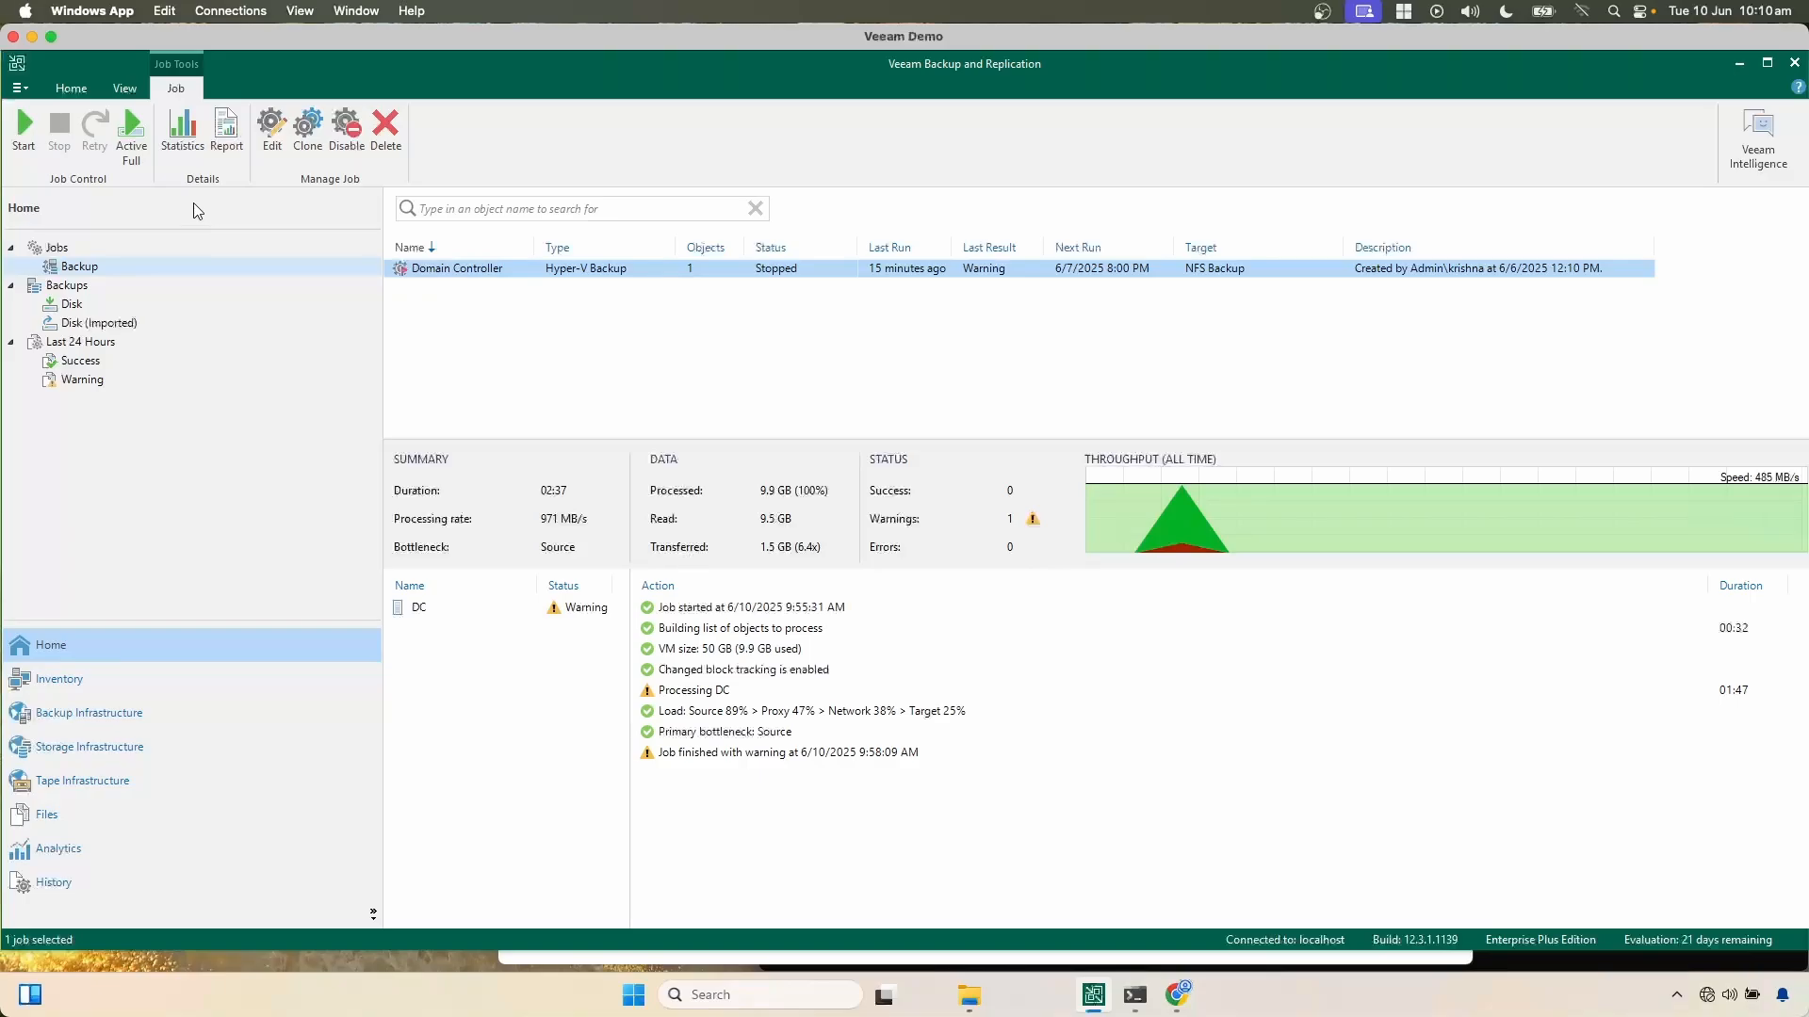
{"action": "left_click", "coordinate": [70, 88]}
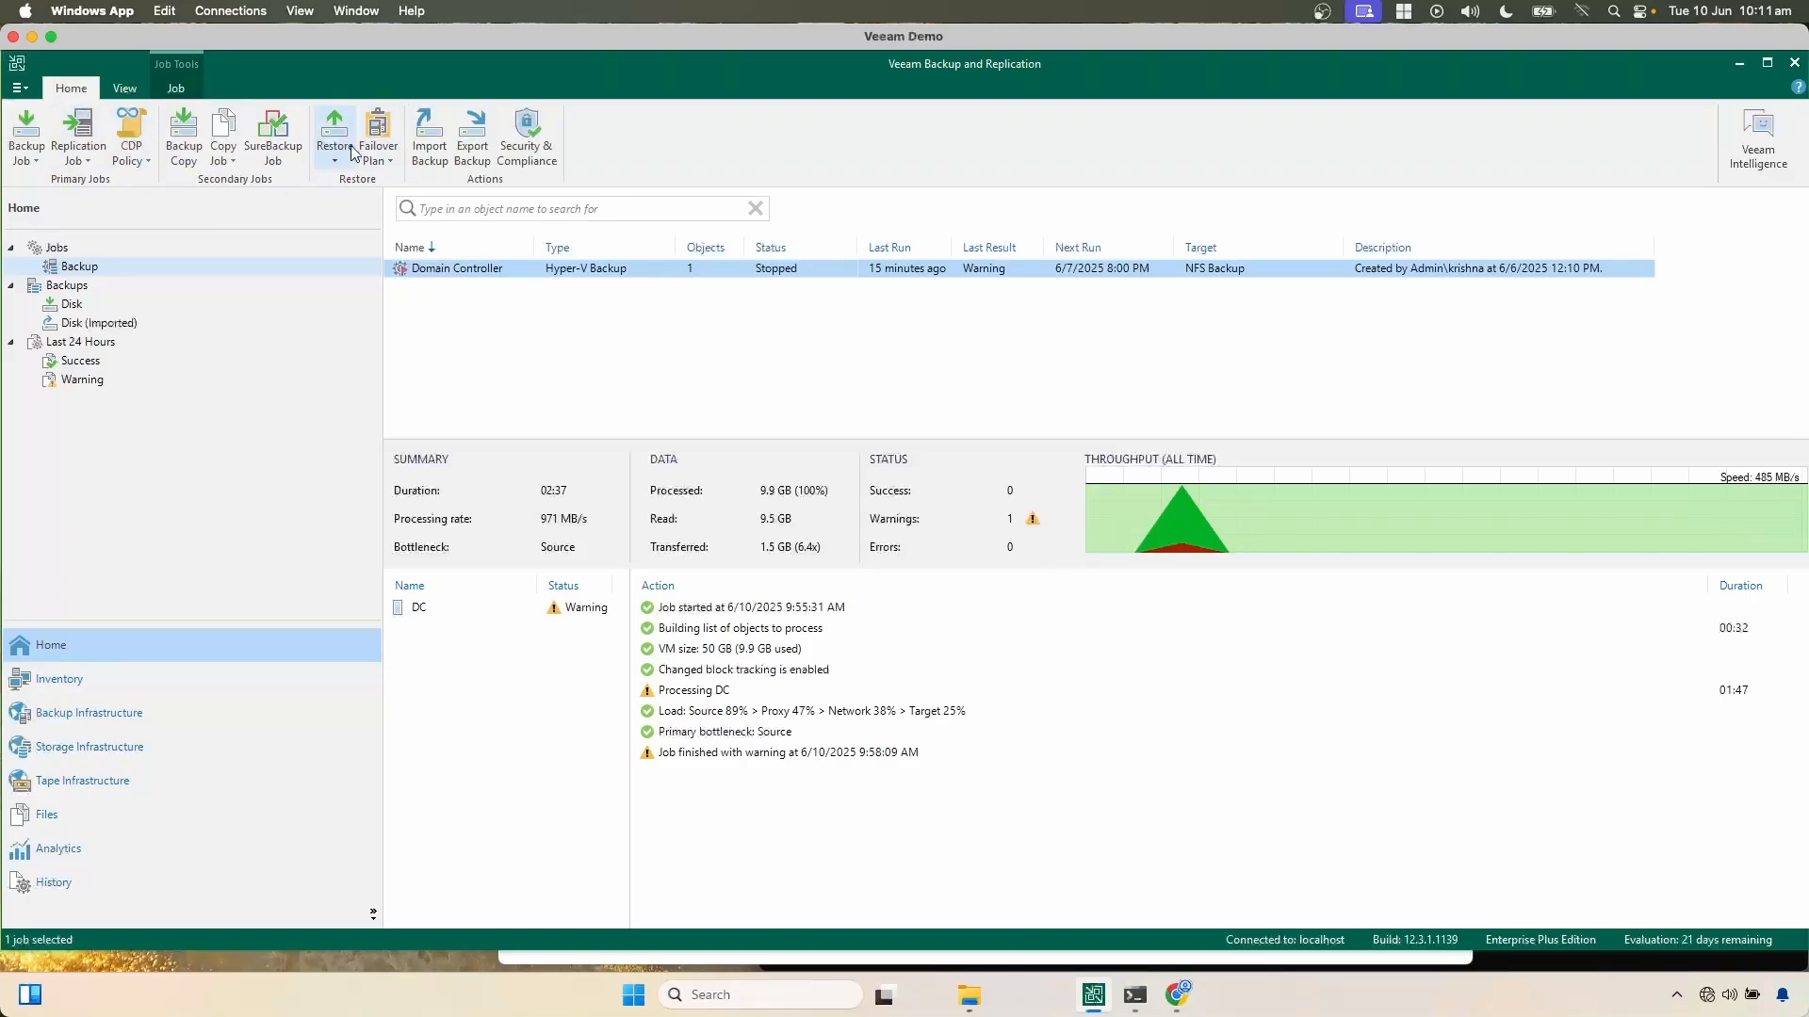
{"action": "left_click", "coordinate": [336, 165]}
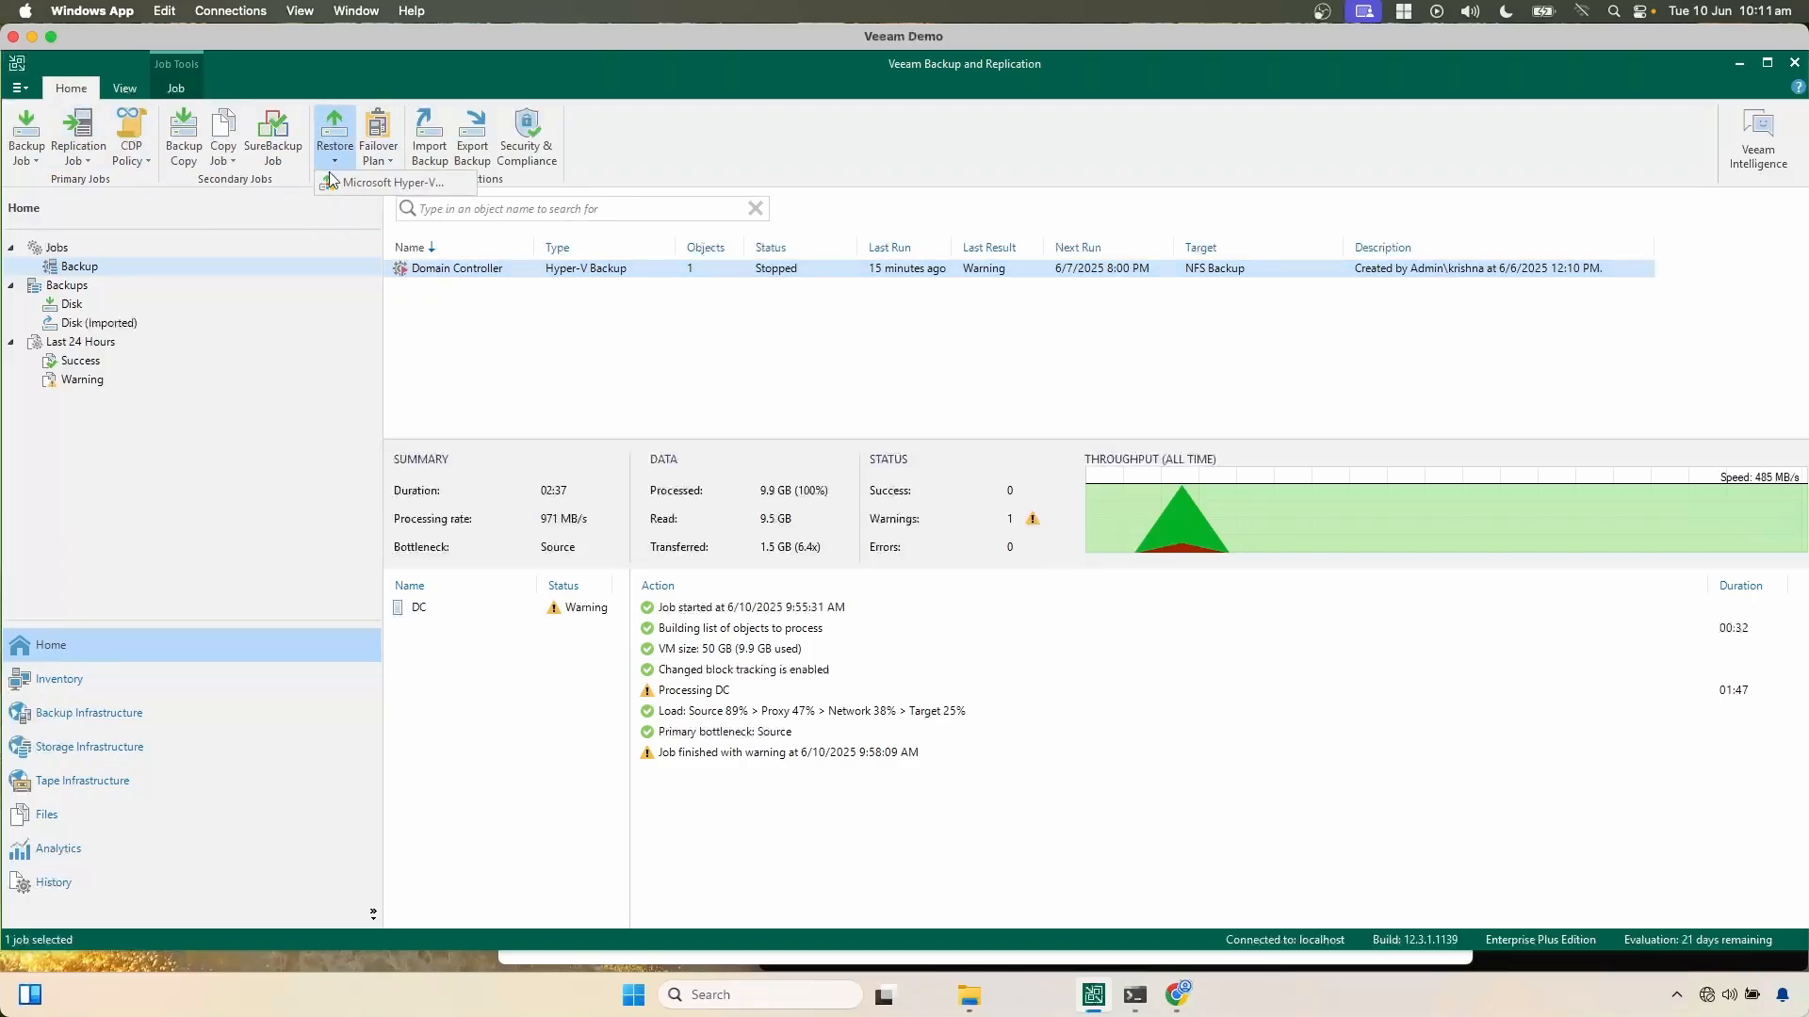
{"action": "left_click", "coordinate": [341, 183]}
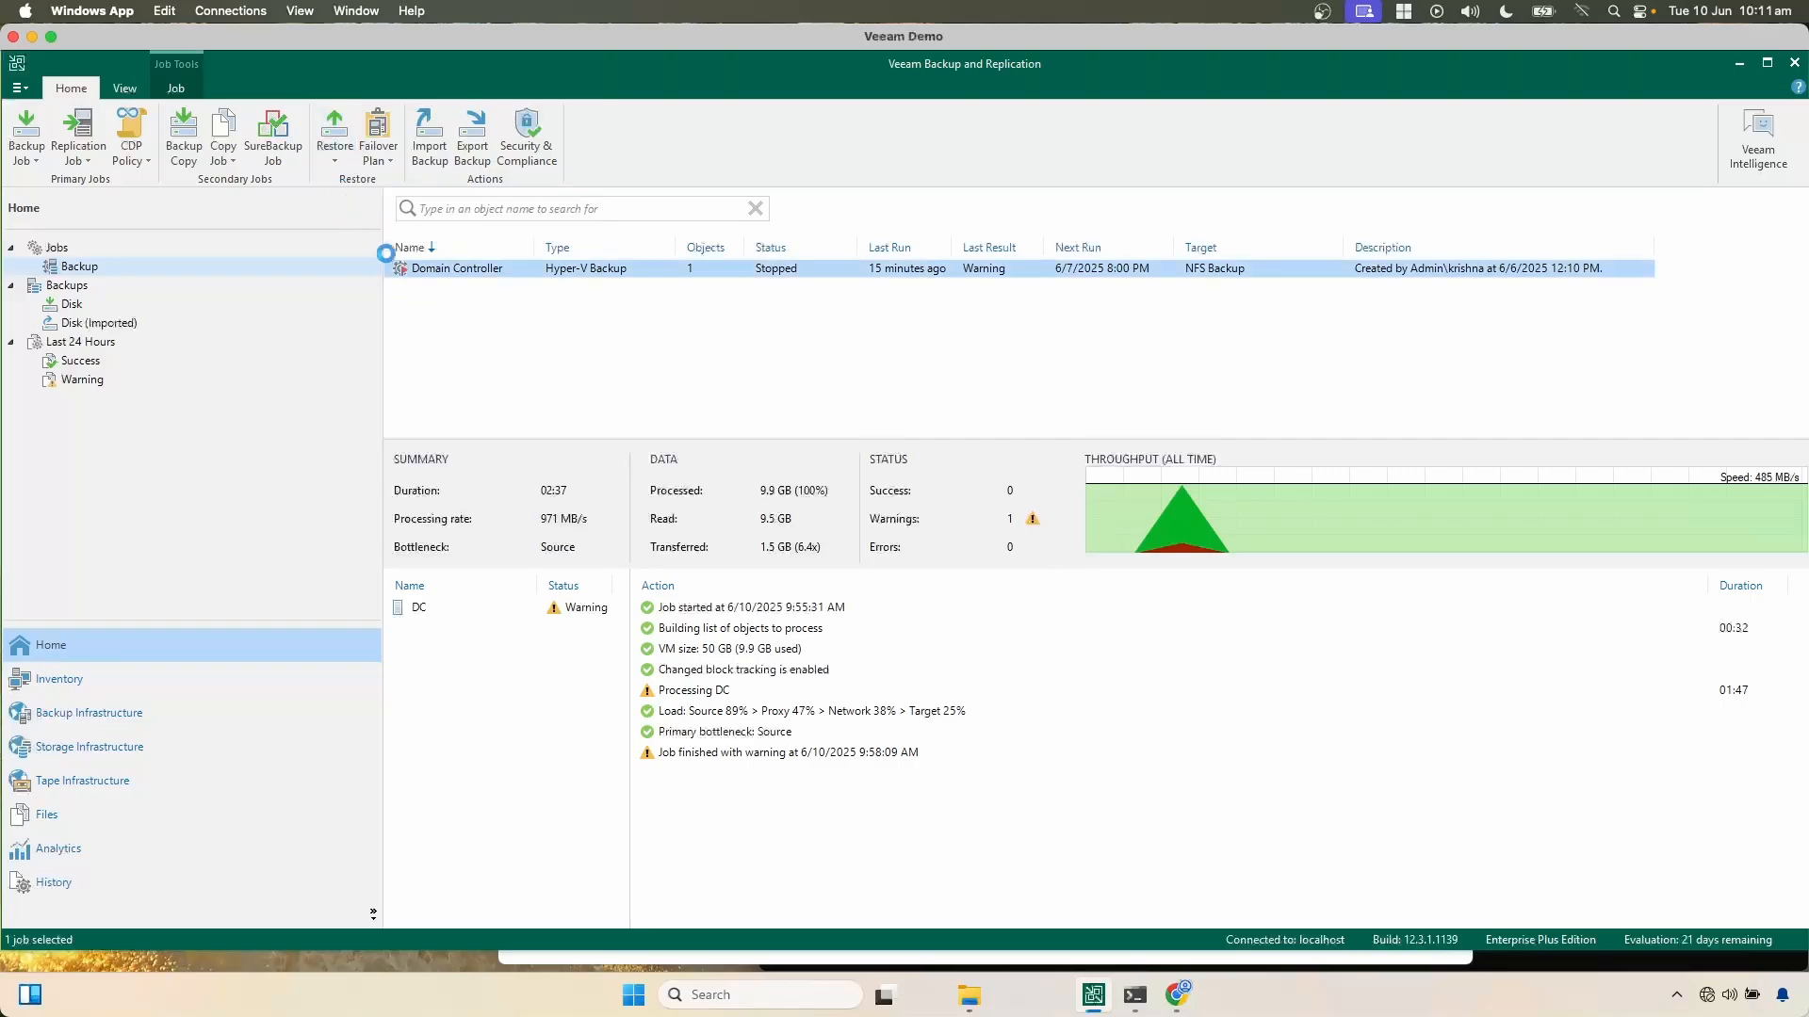
Step: Choose to restore from backup and select the Entire VM restore that registers the machine with the Hyper-V infrastructure
{"action": "left_click_drag", "start_coordinate": [697, 237], "coordinate": [474, 289]}
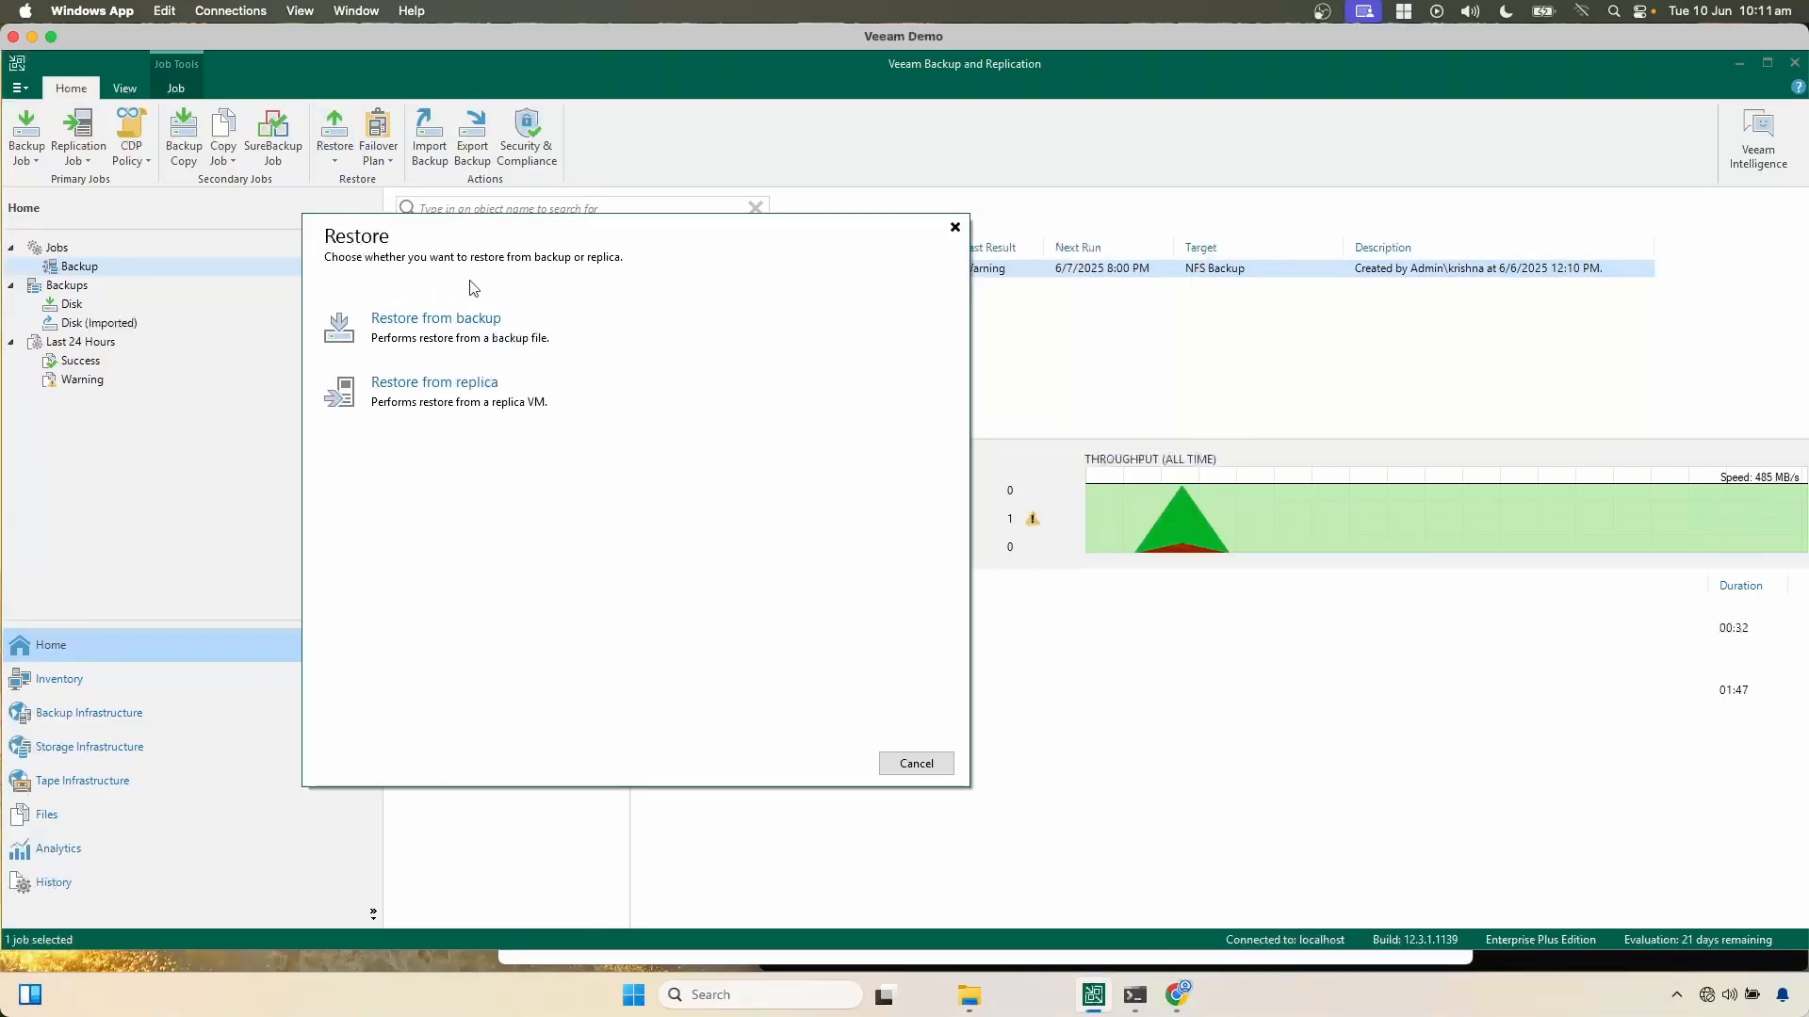
{"action": "left_click", "coordinate": [435, 350]}
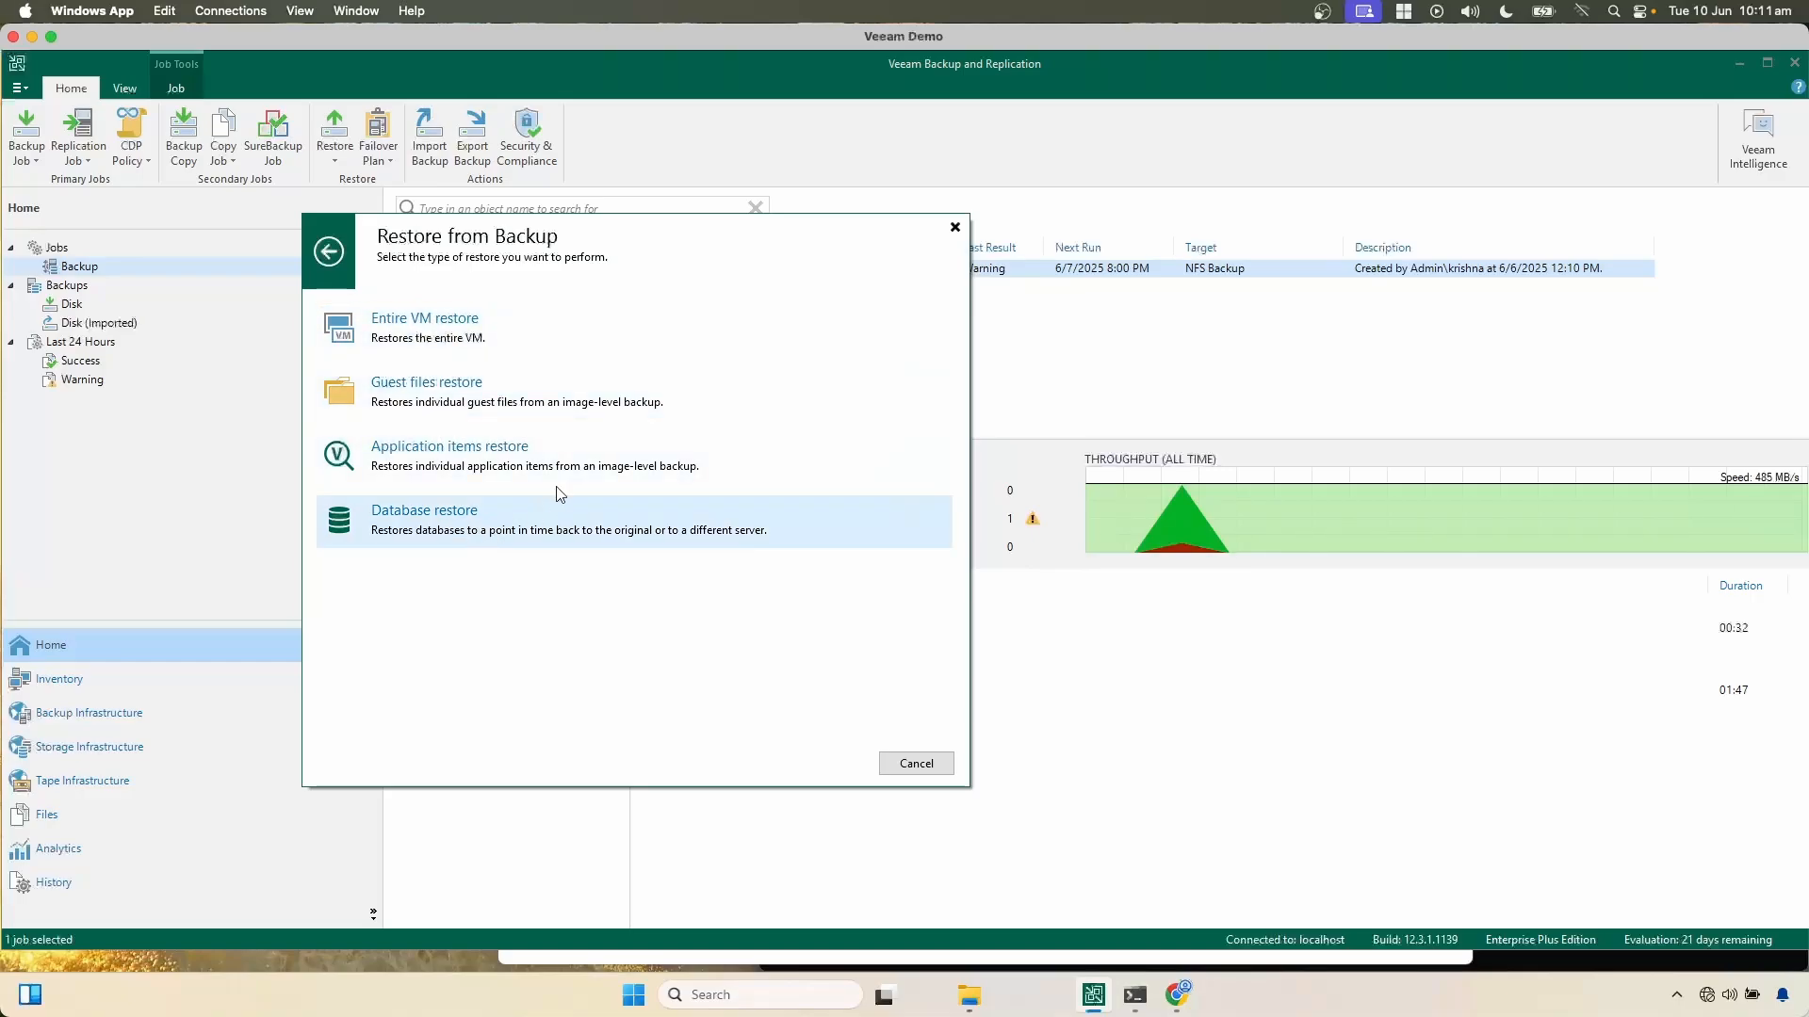
{"action": "left_click", "coordinate": [453, 352]}
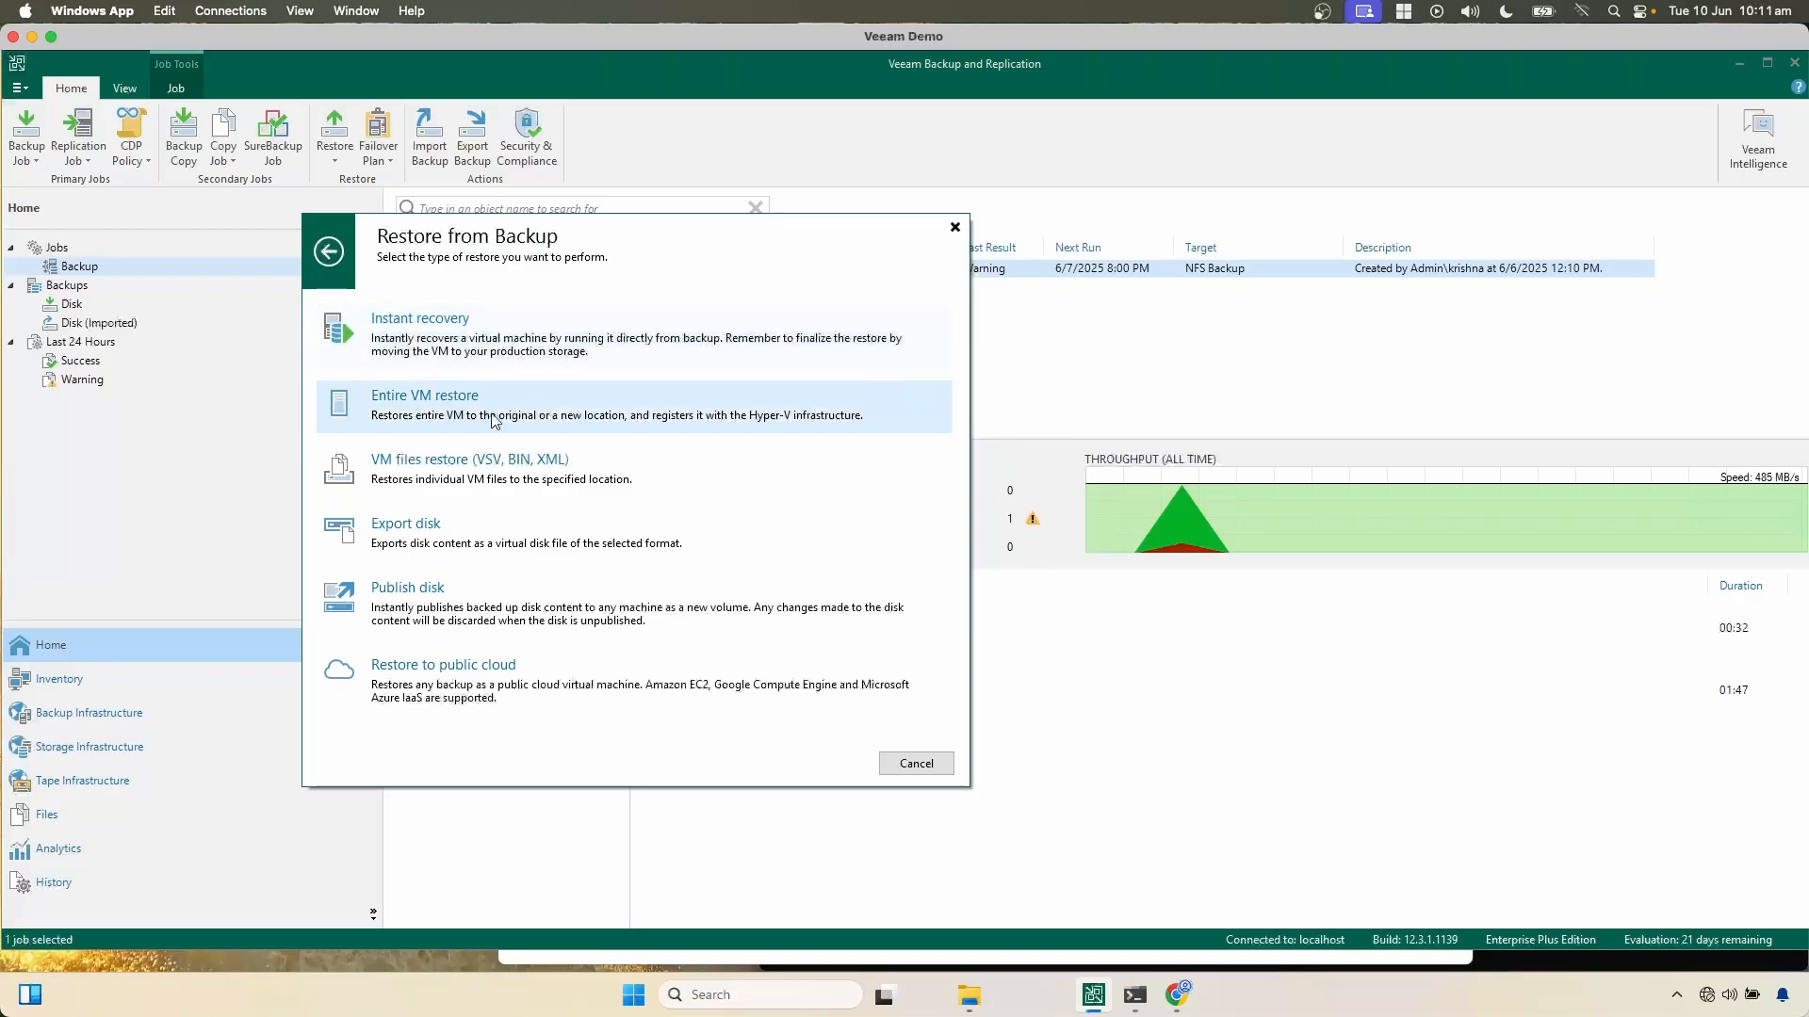
{"action": "left_click", "coordinate": [433, 413]}
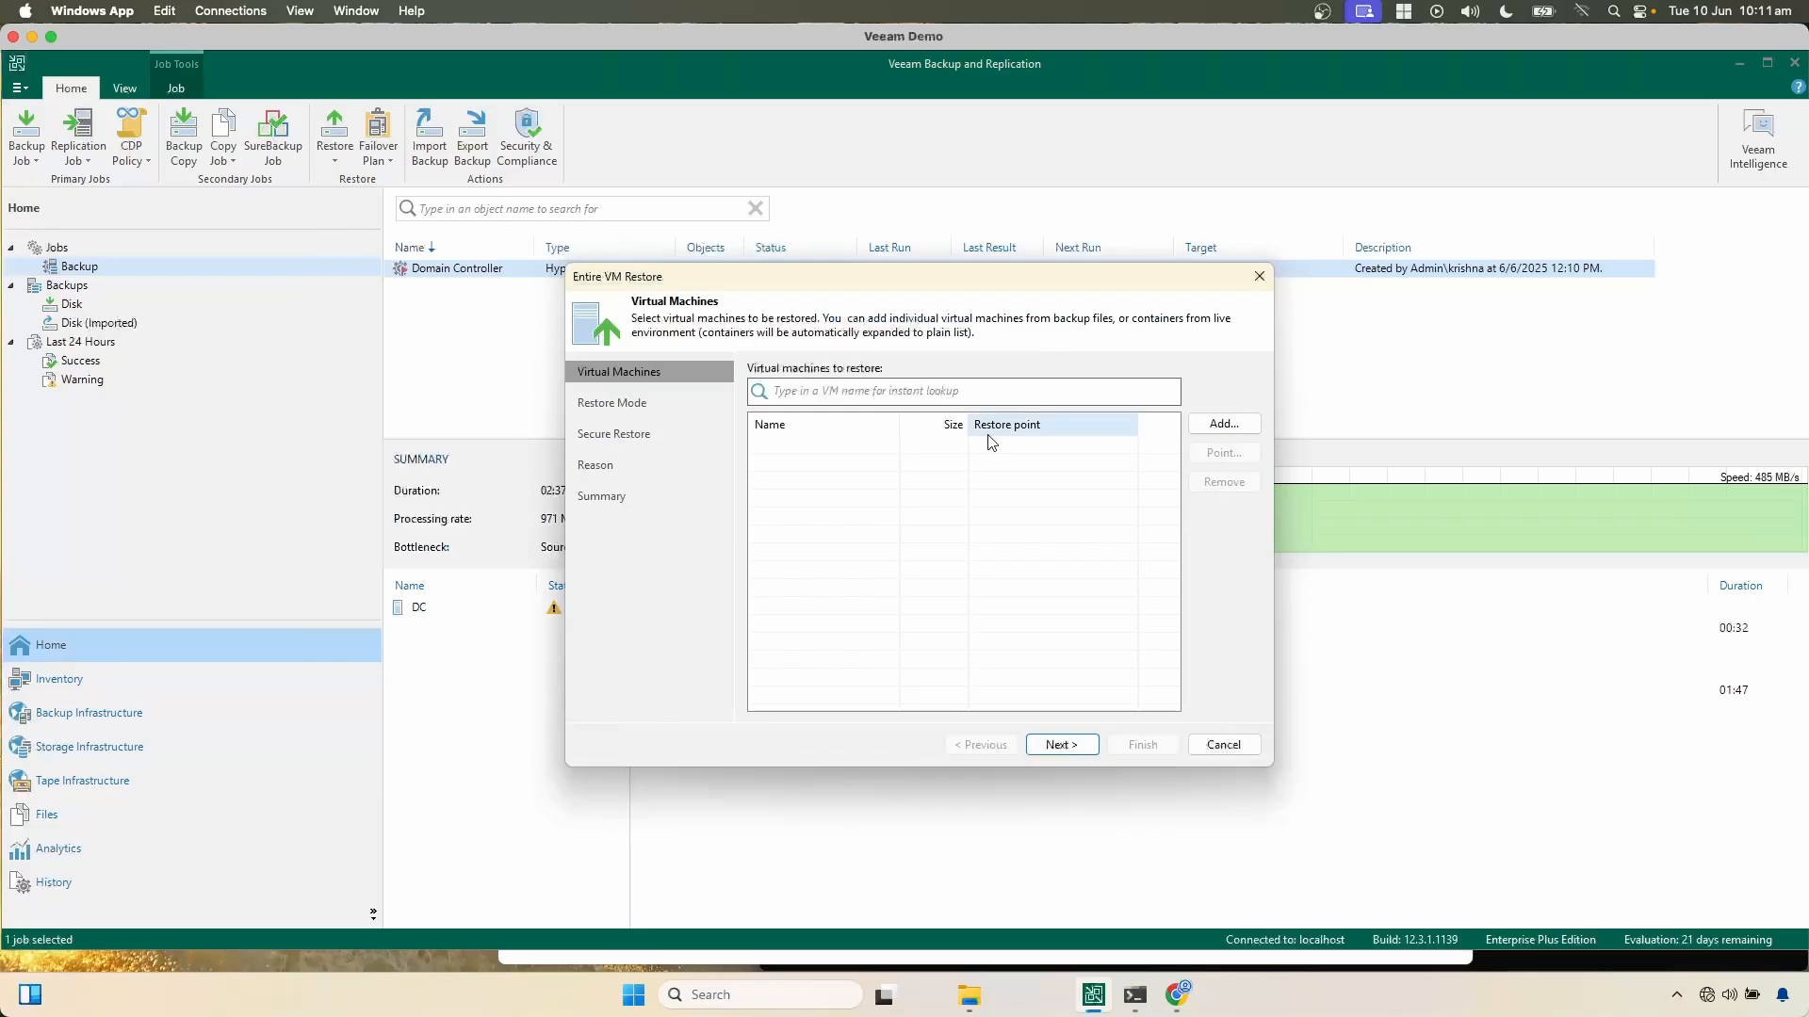
Step: Add the DC virtual machine from the Domain Controller backup to the list of machines to restore
{"action": "left_click", "coordinate": [1223, 424]}
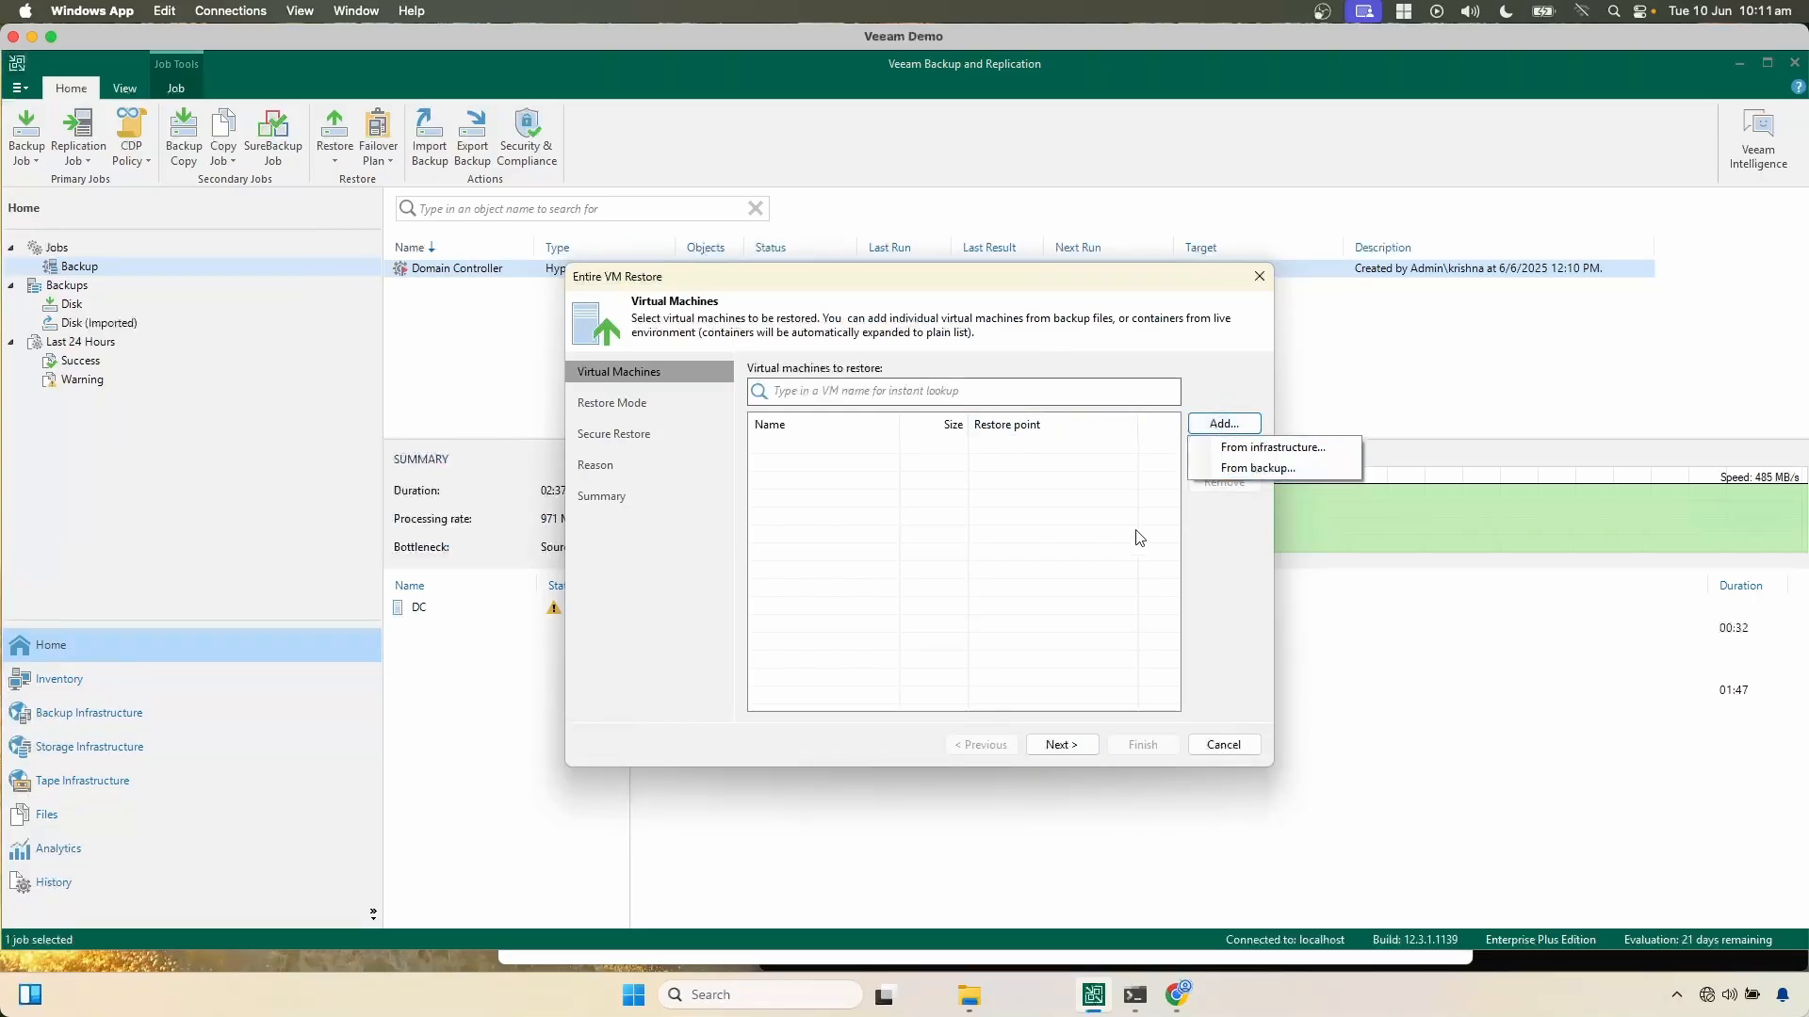
{"action": "left_click", "coordinate": [1237, 469]}
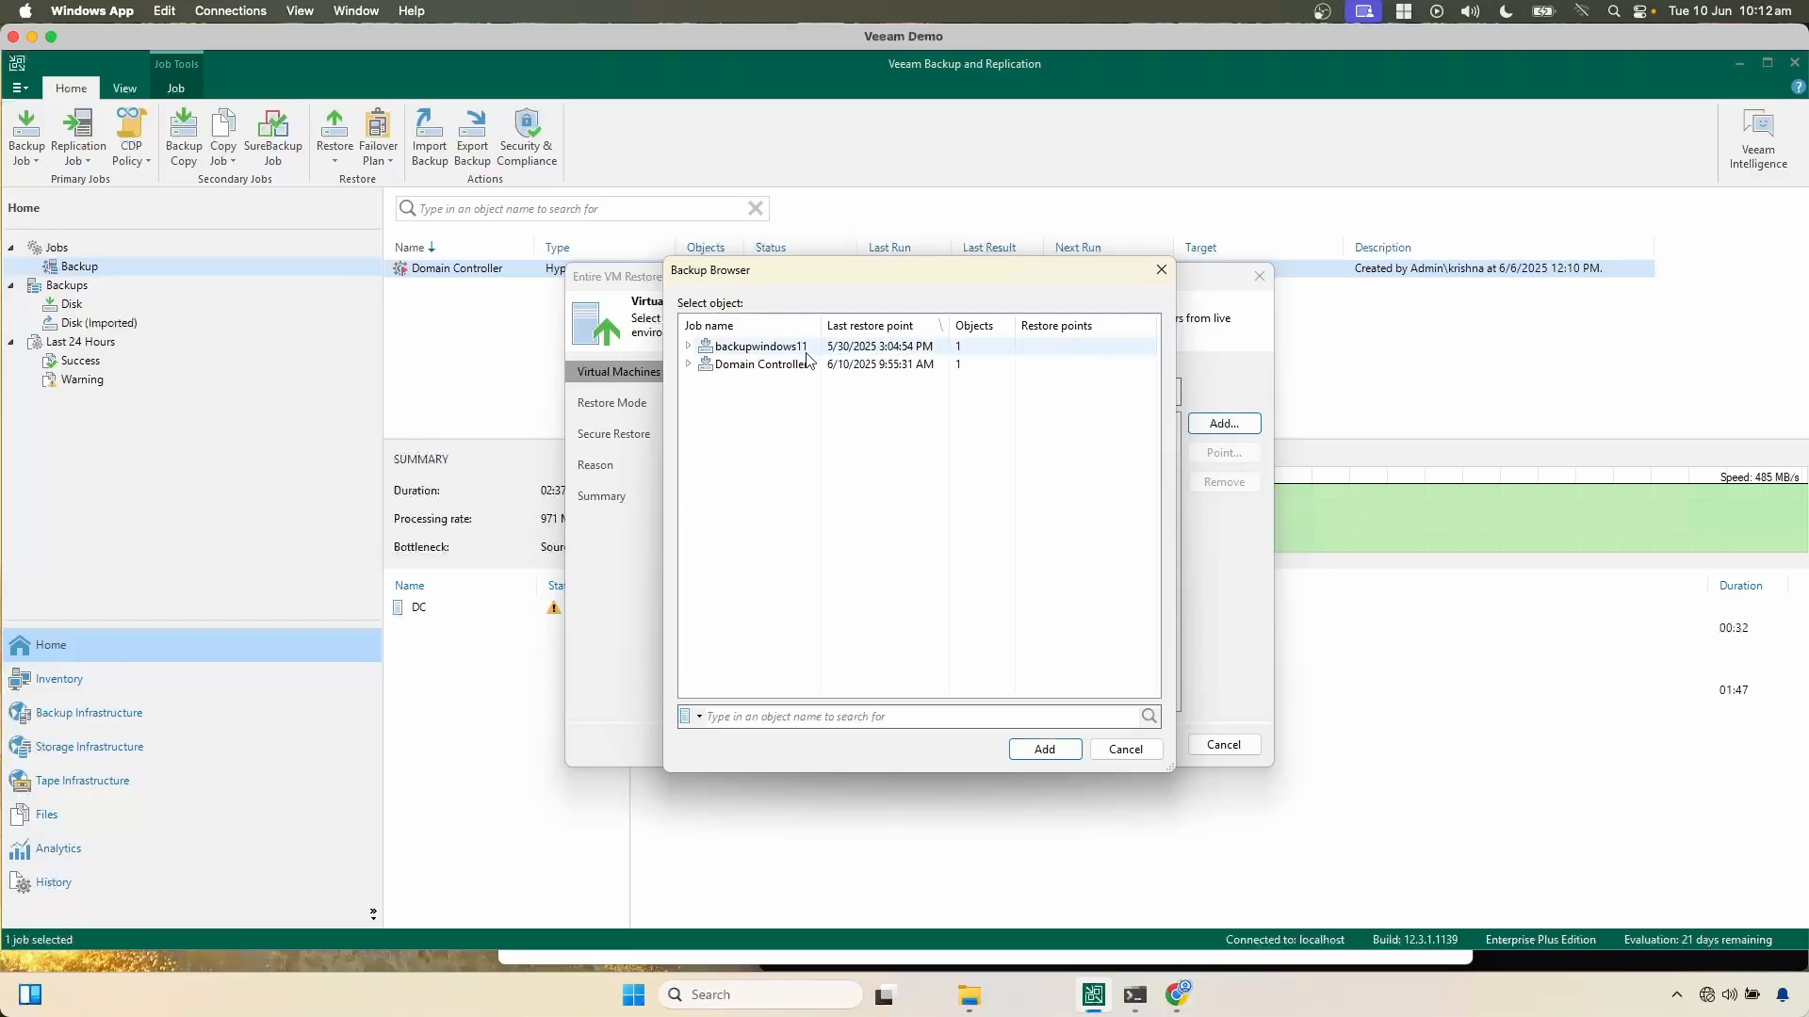
{"action": "left_click", "coordinate": [688, 364]}
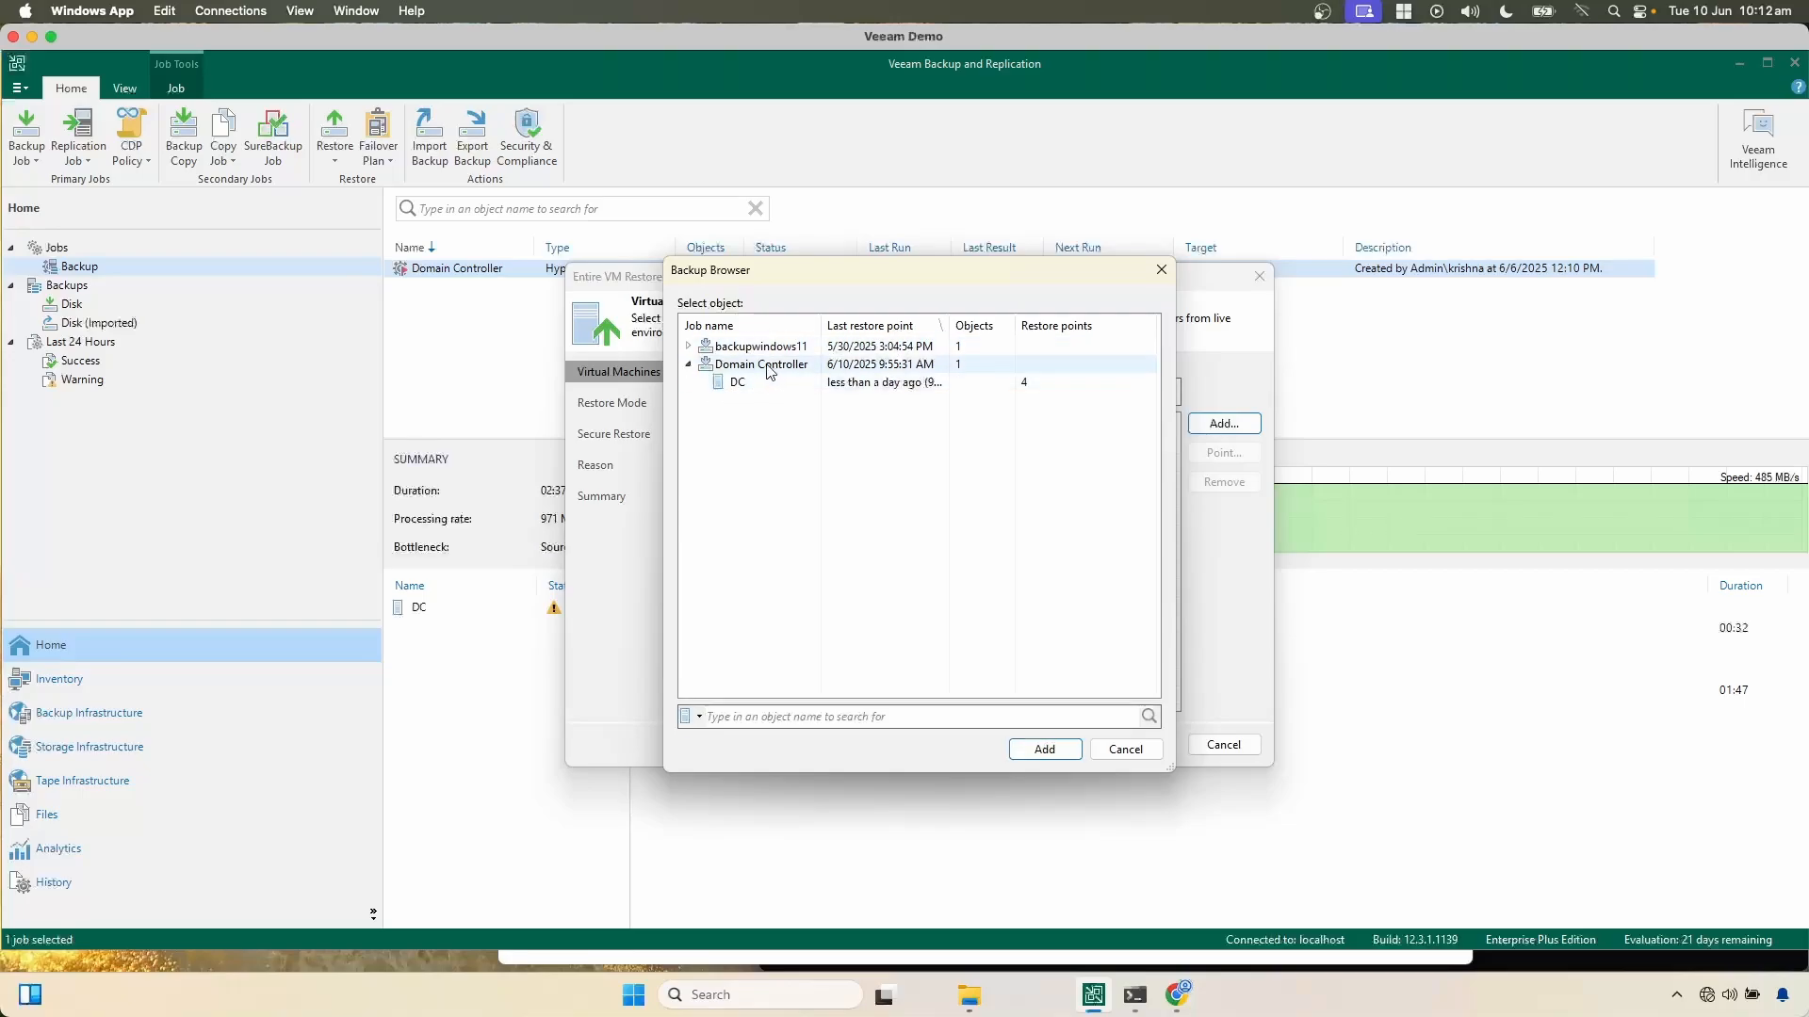
{"action": "left_click", "coordinate": [771, 369]}
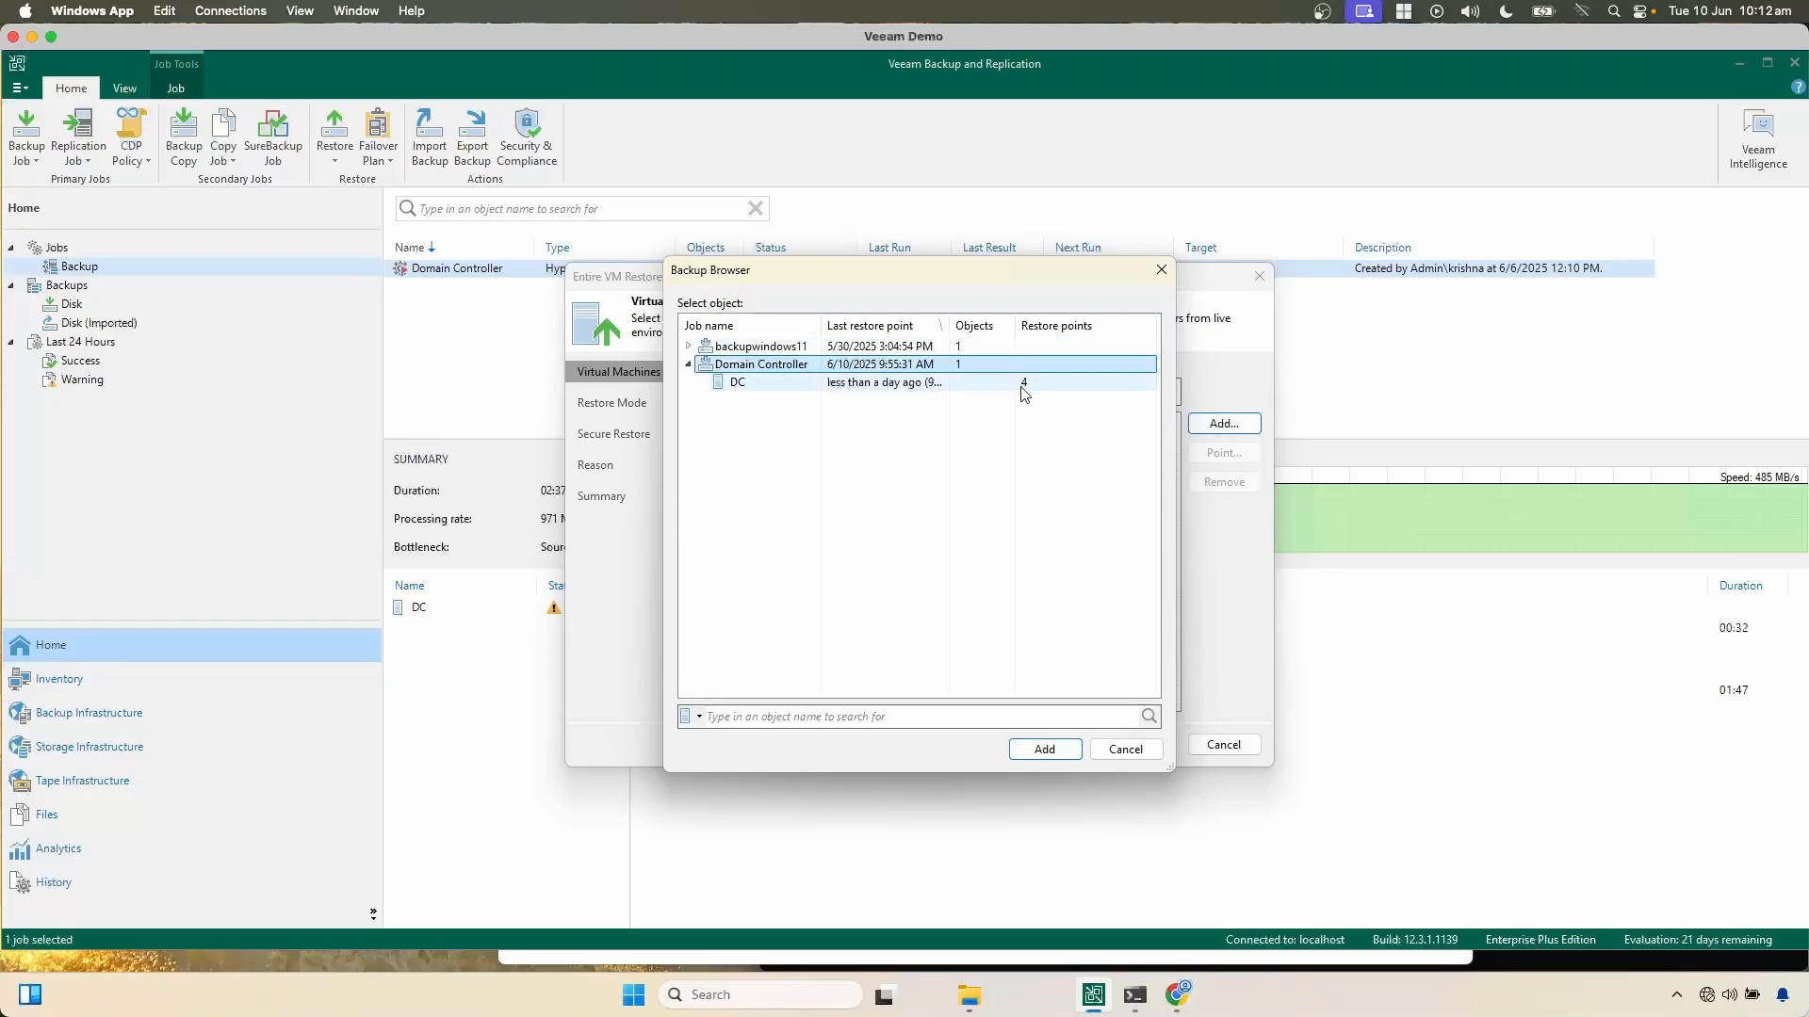
{"action": "left_click", "coordinate": [750, 383]}
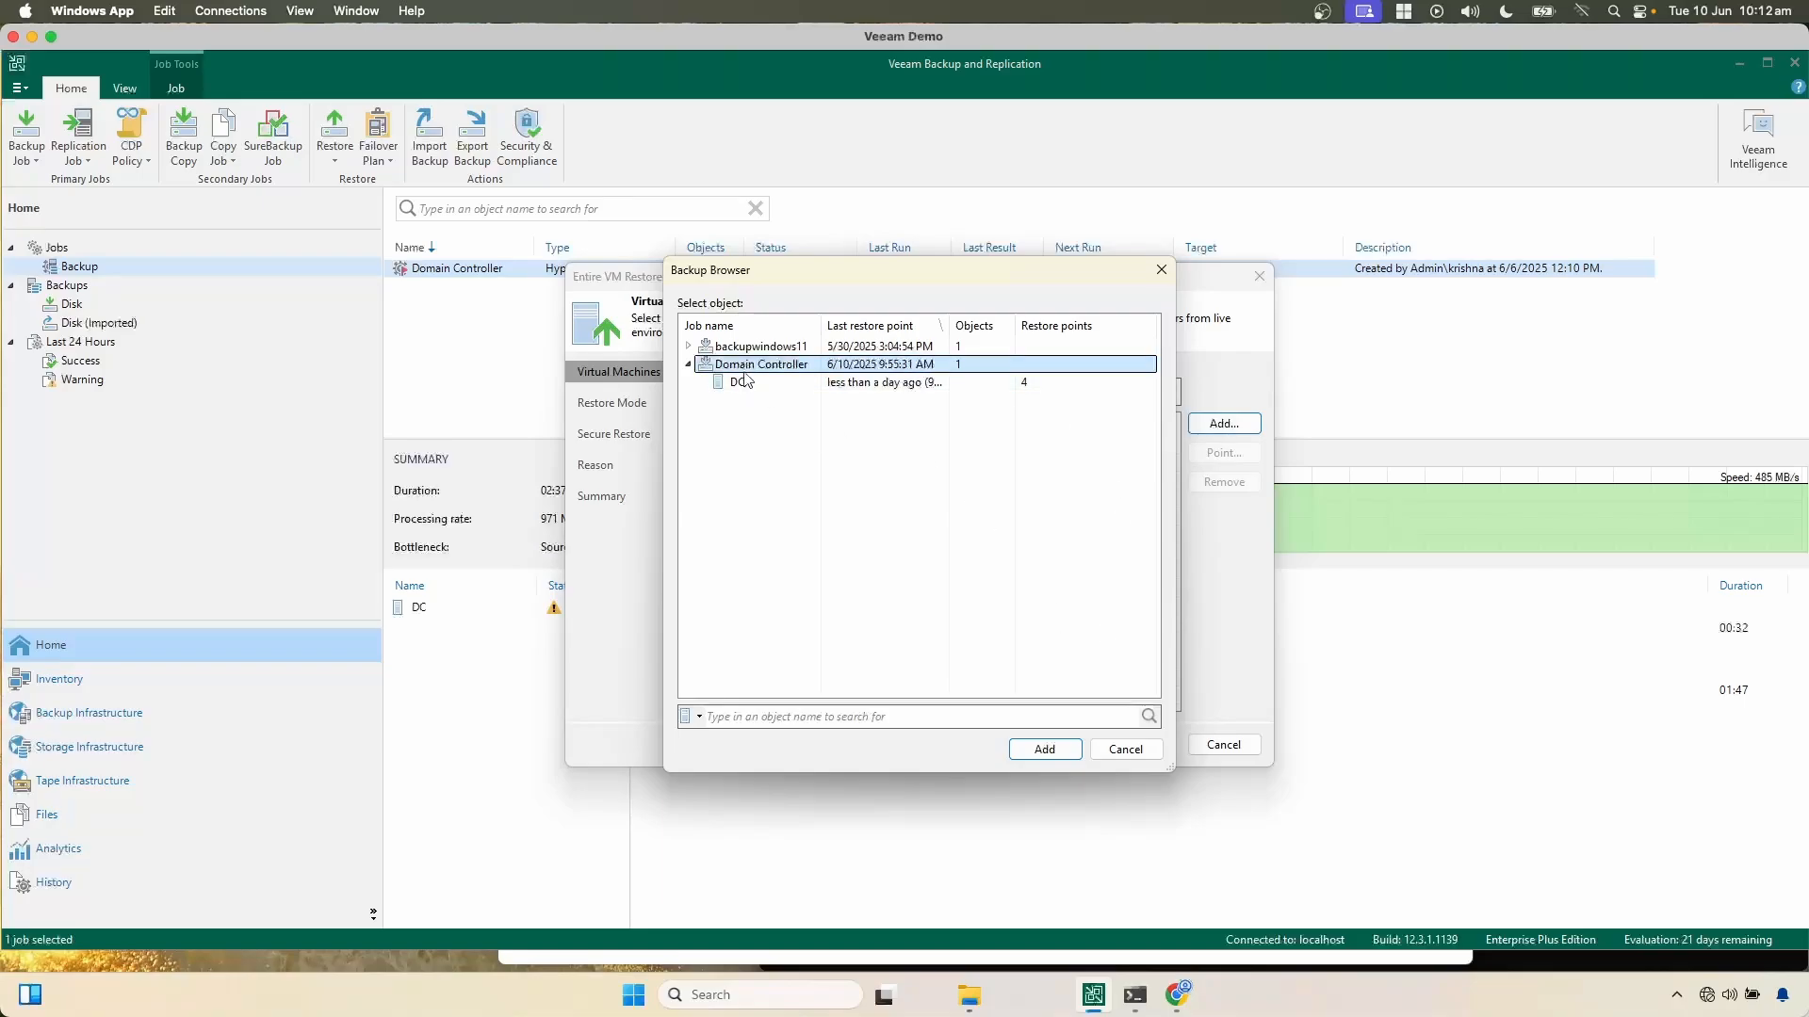
{"action": "left_click", "coordinate": [1044, 749]}
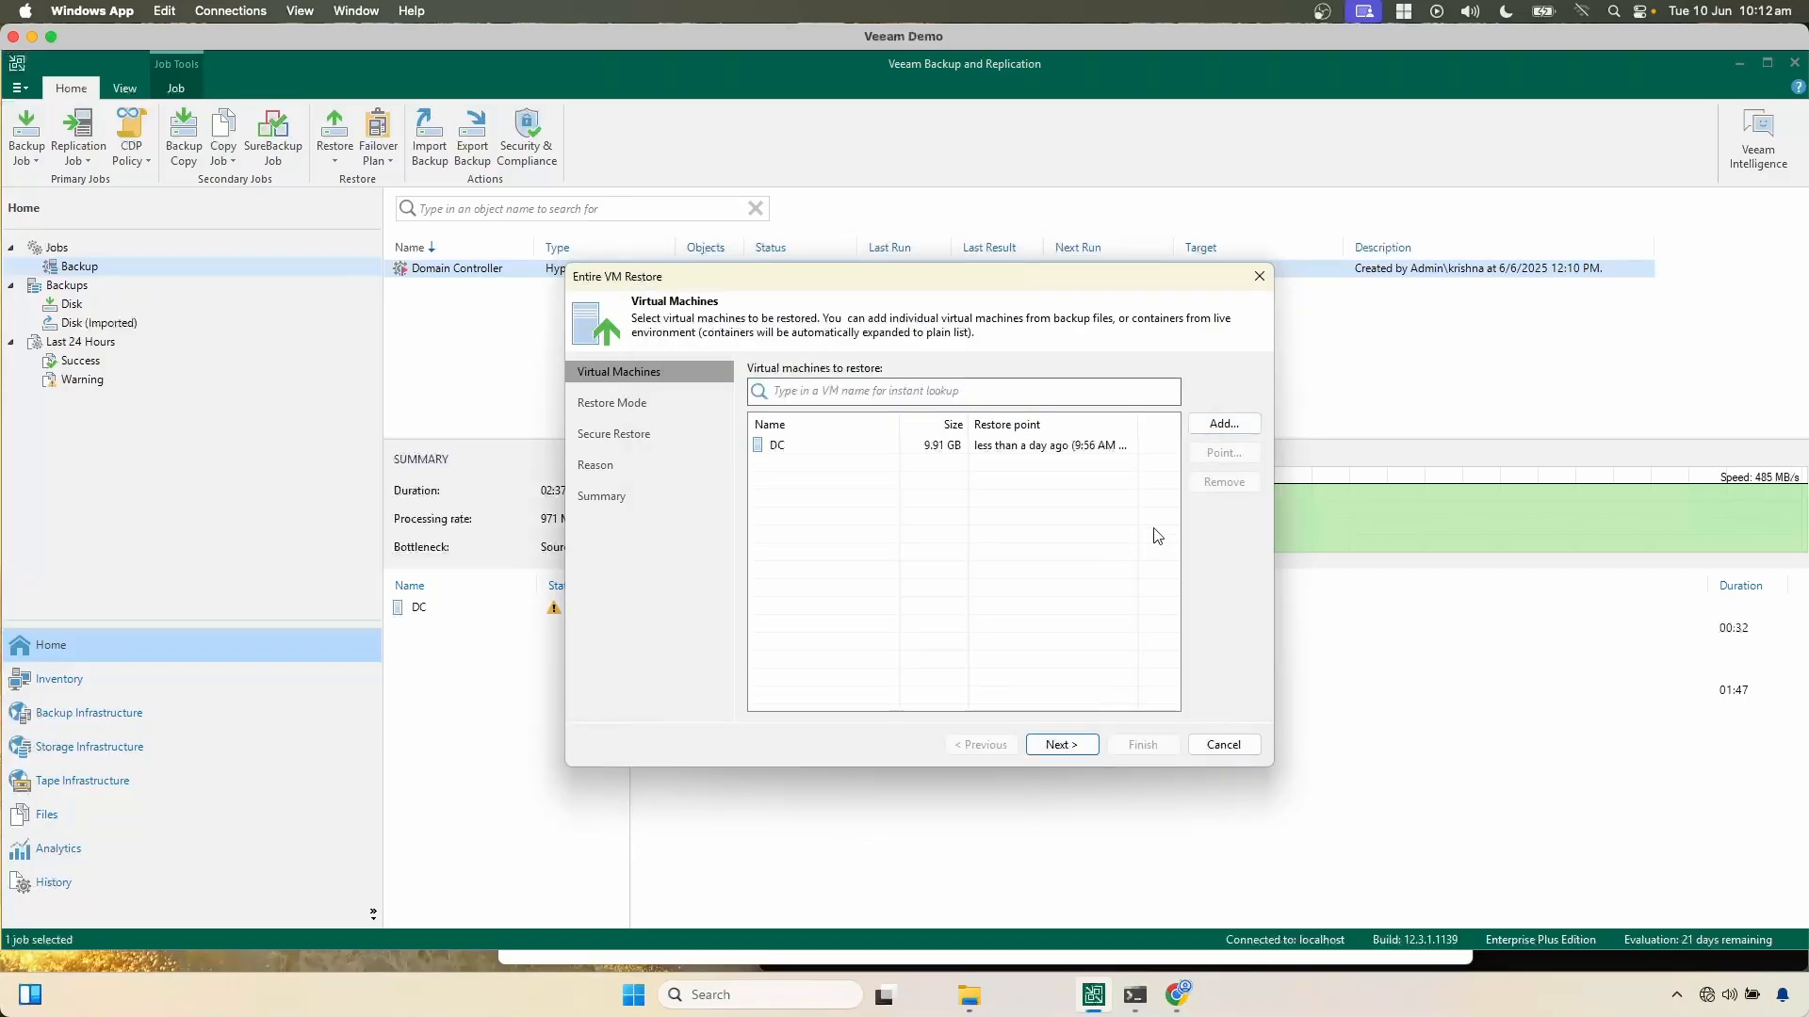
Step: Select the 9:56 AM Tuesday 6/10/2025 incremental restore point for DC and continue to the restore mode
{"action": "left_click", "coordinate": [1057, 449]}
{"action": "left_click", "coordinate": [1224, 453]}
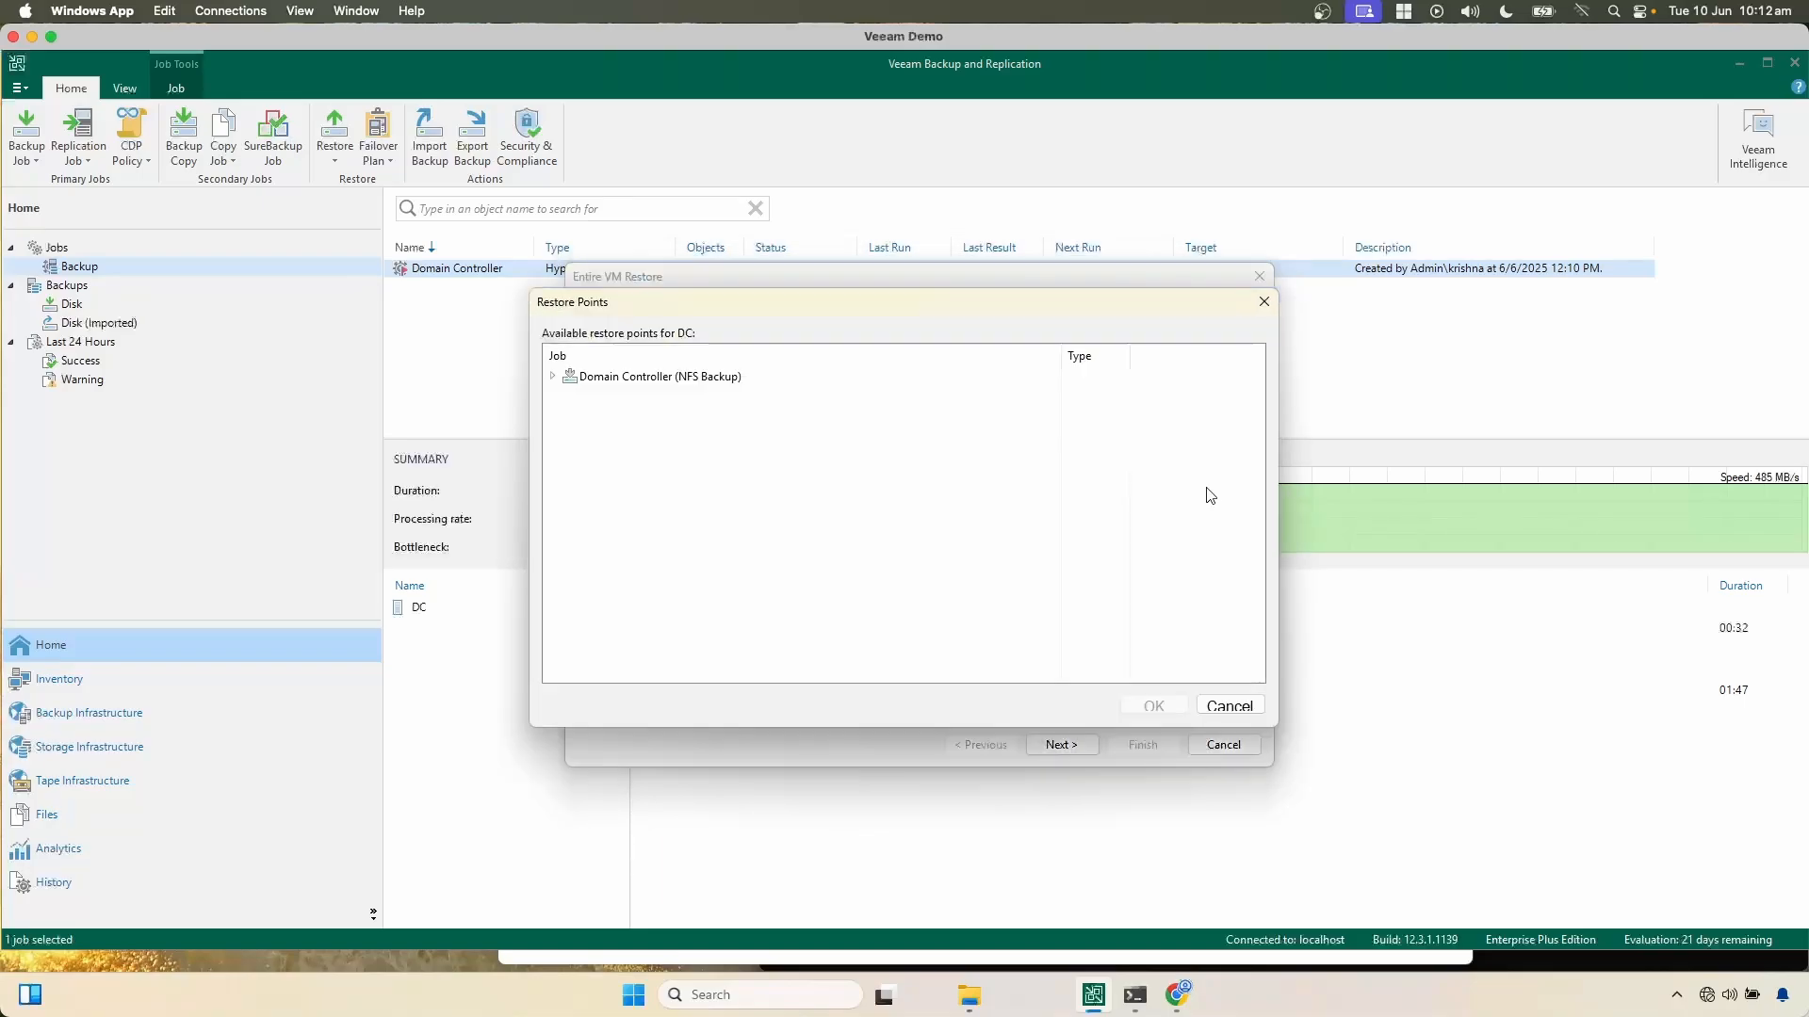
{"action": "left_click", "coordinate": [553, 377]}
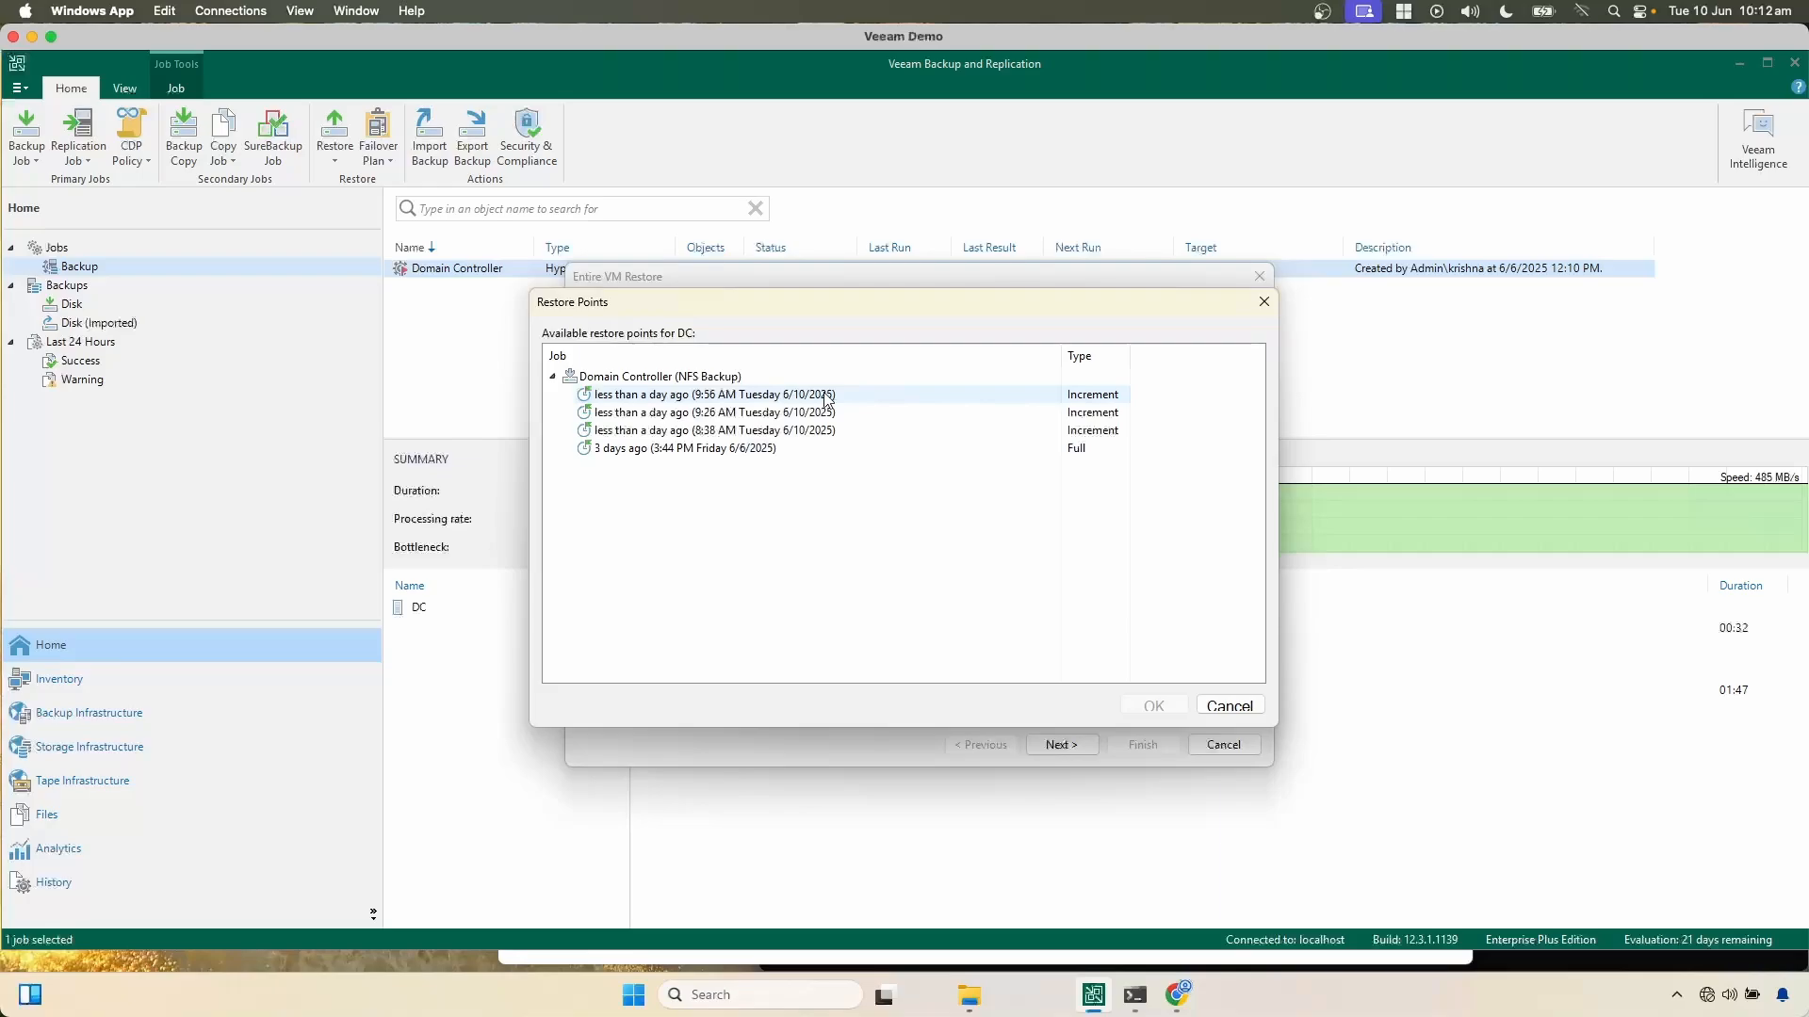
{"action": "left_click", "coordinate": [724, 396]}
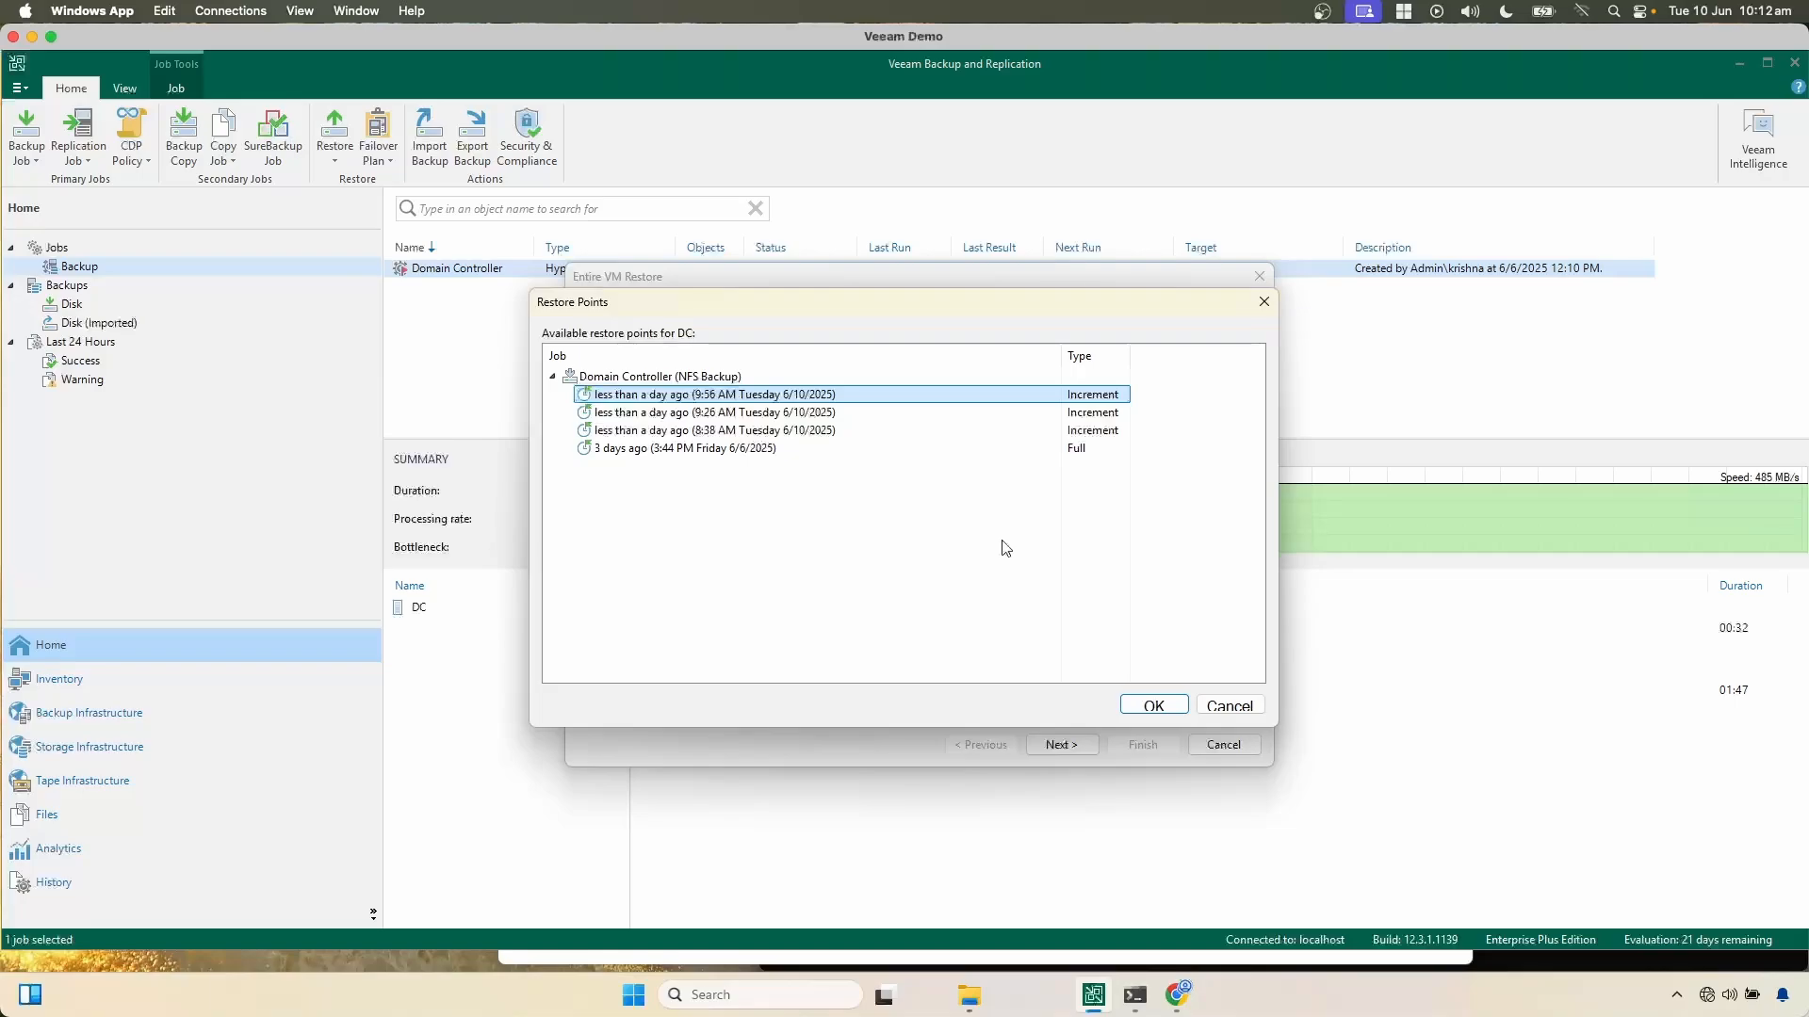
{"action": "left_click", "coordinate": [1151, 706]}
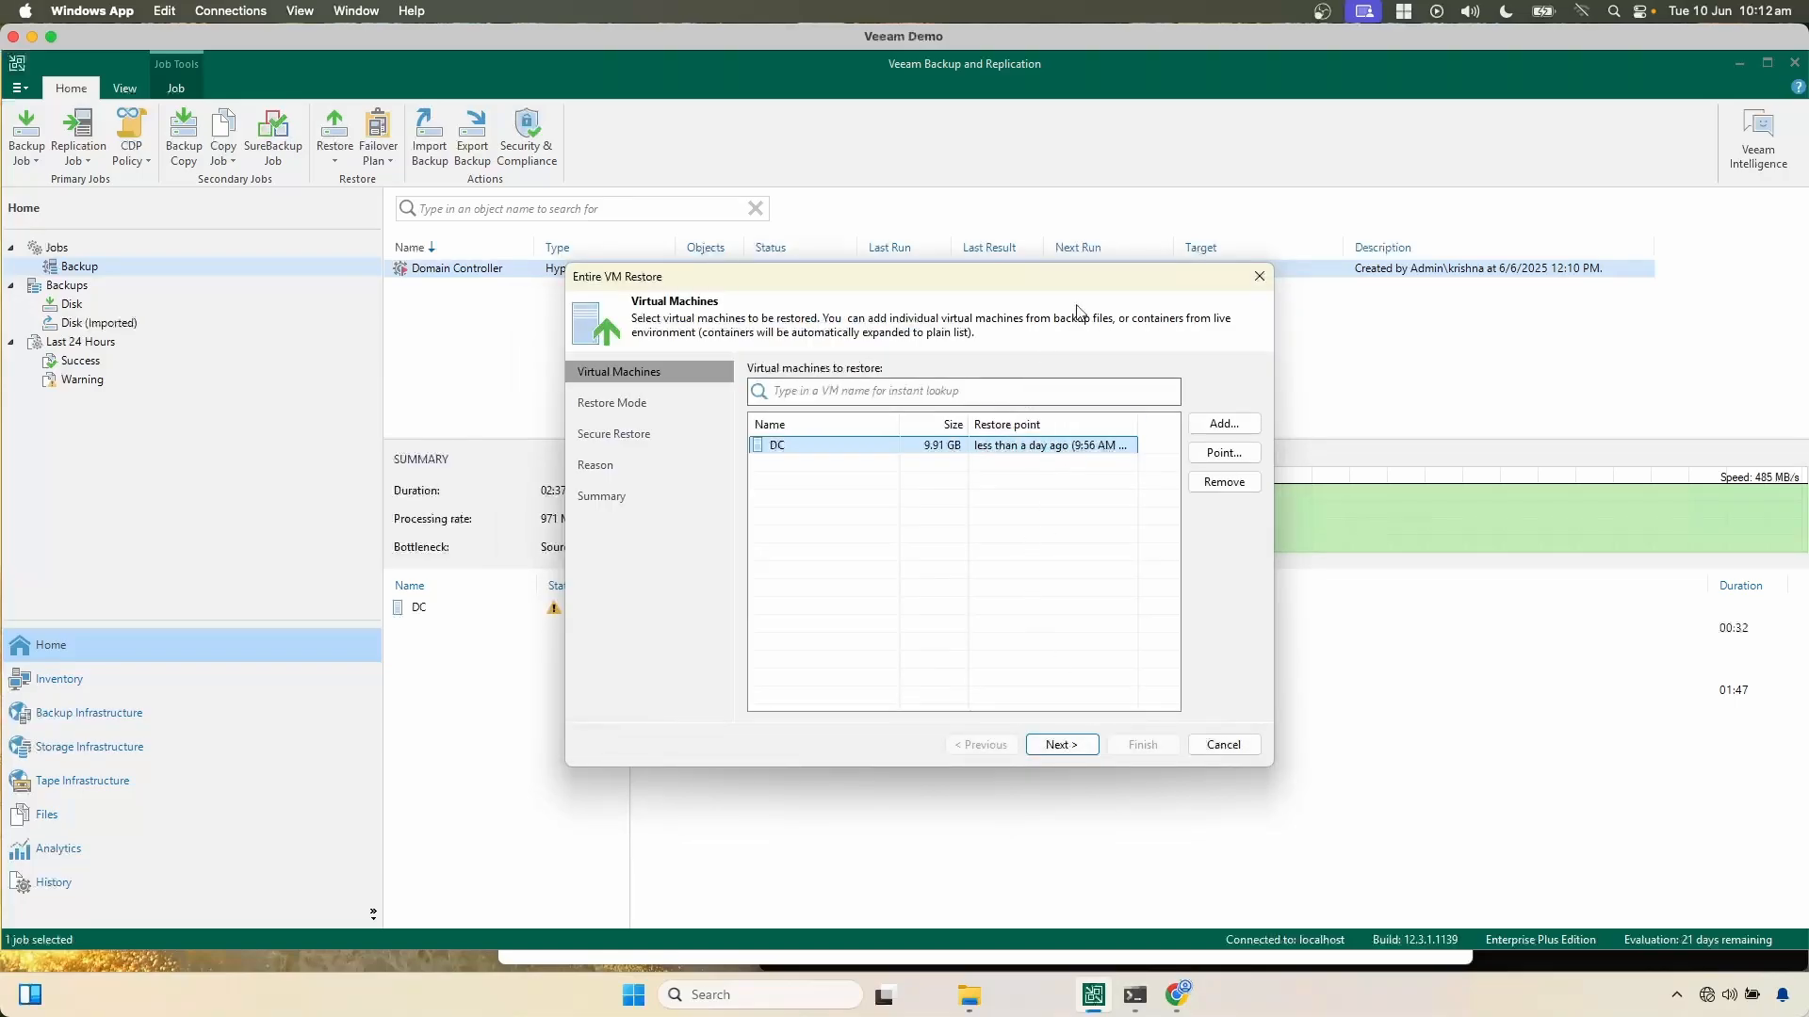
{"action": "left_click_drag", "start_coordinate": [968, 278], "coordinate": [789, 258]}
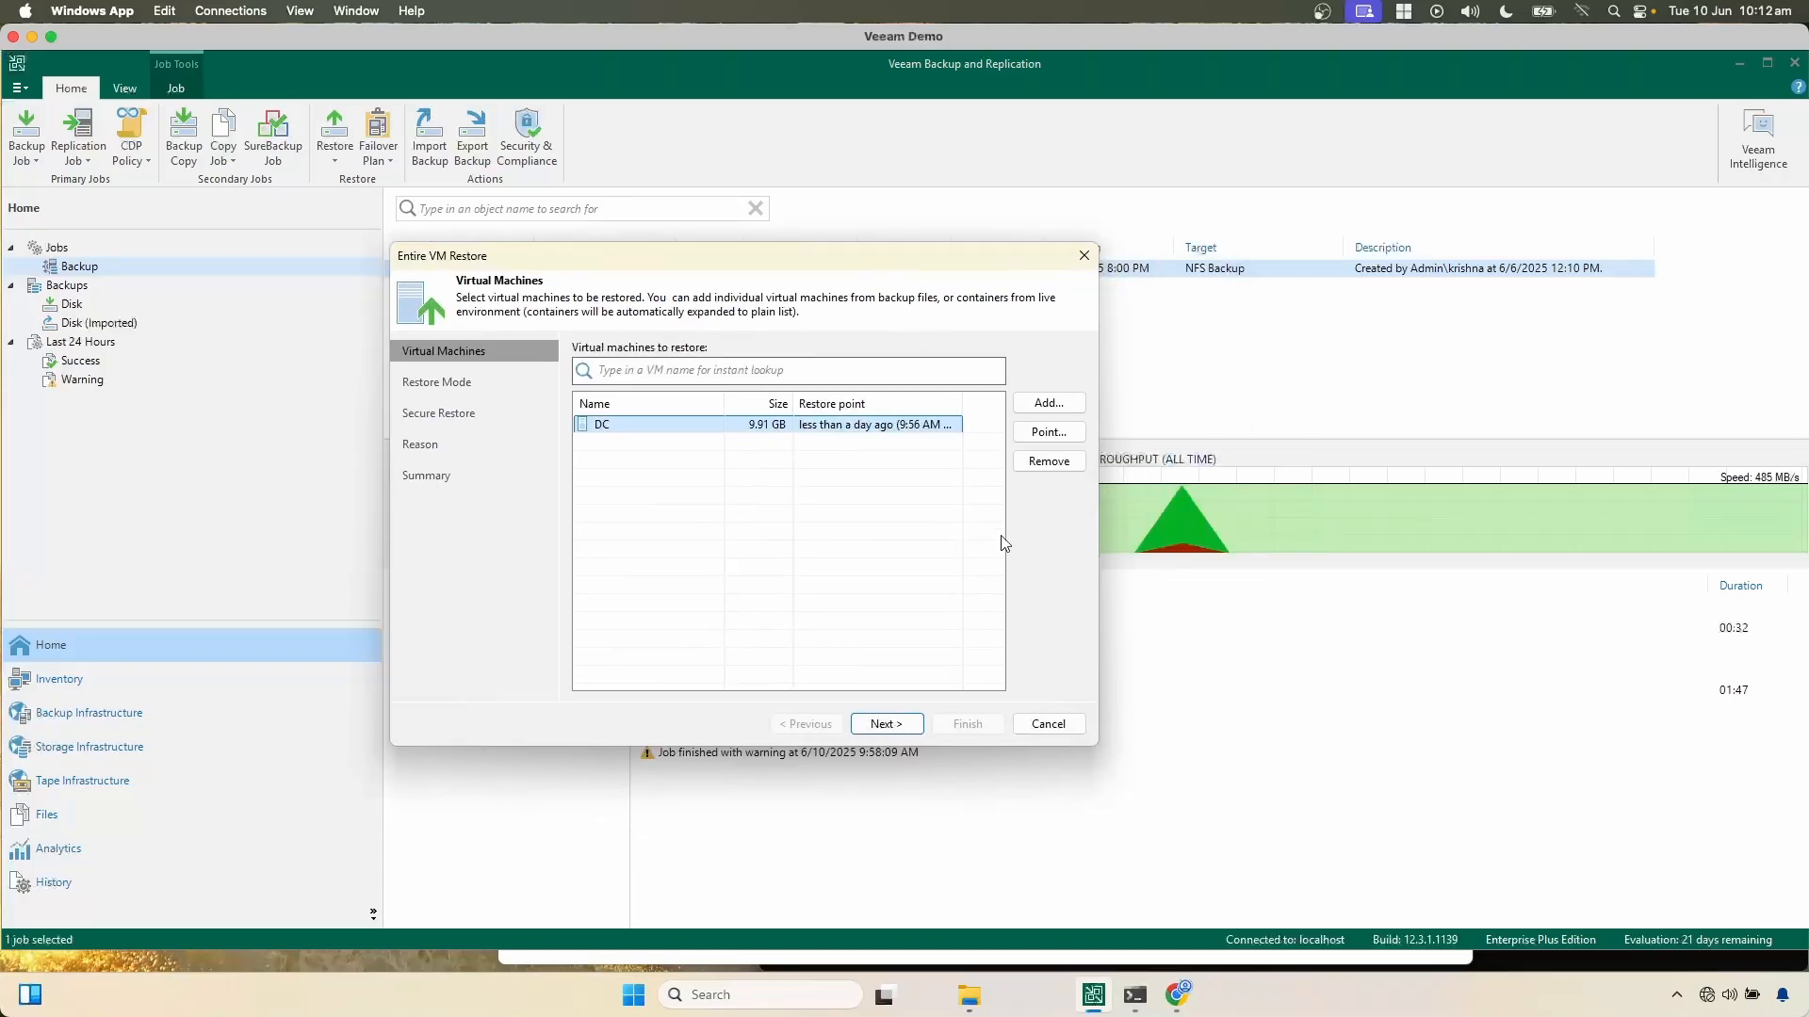
{"action": "left_click", "coordinate": [902, 725]}
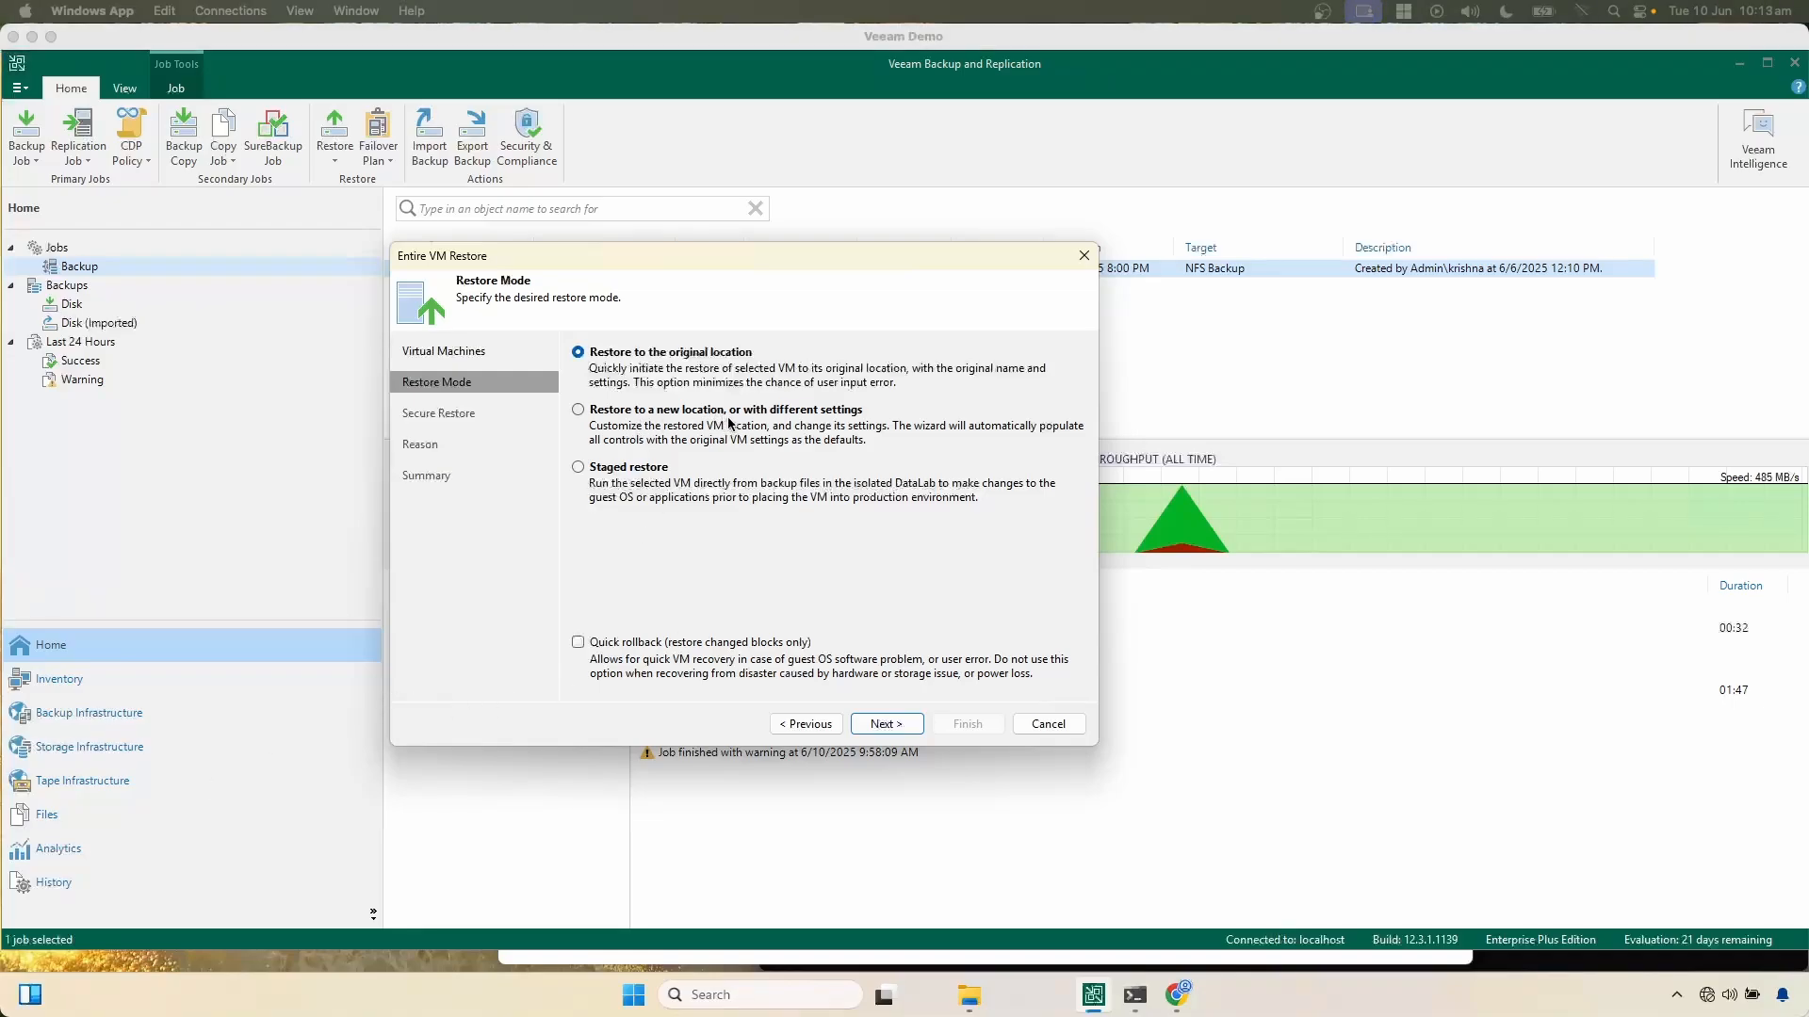
Step: Set the restore mode to the original location with quick rollback turned off, and continue to the secure restore options
{"action": "left_click", "coordinate": [637, 413]}
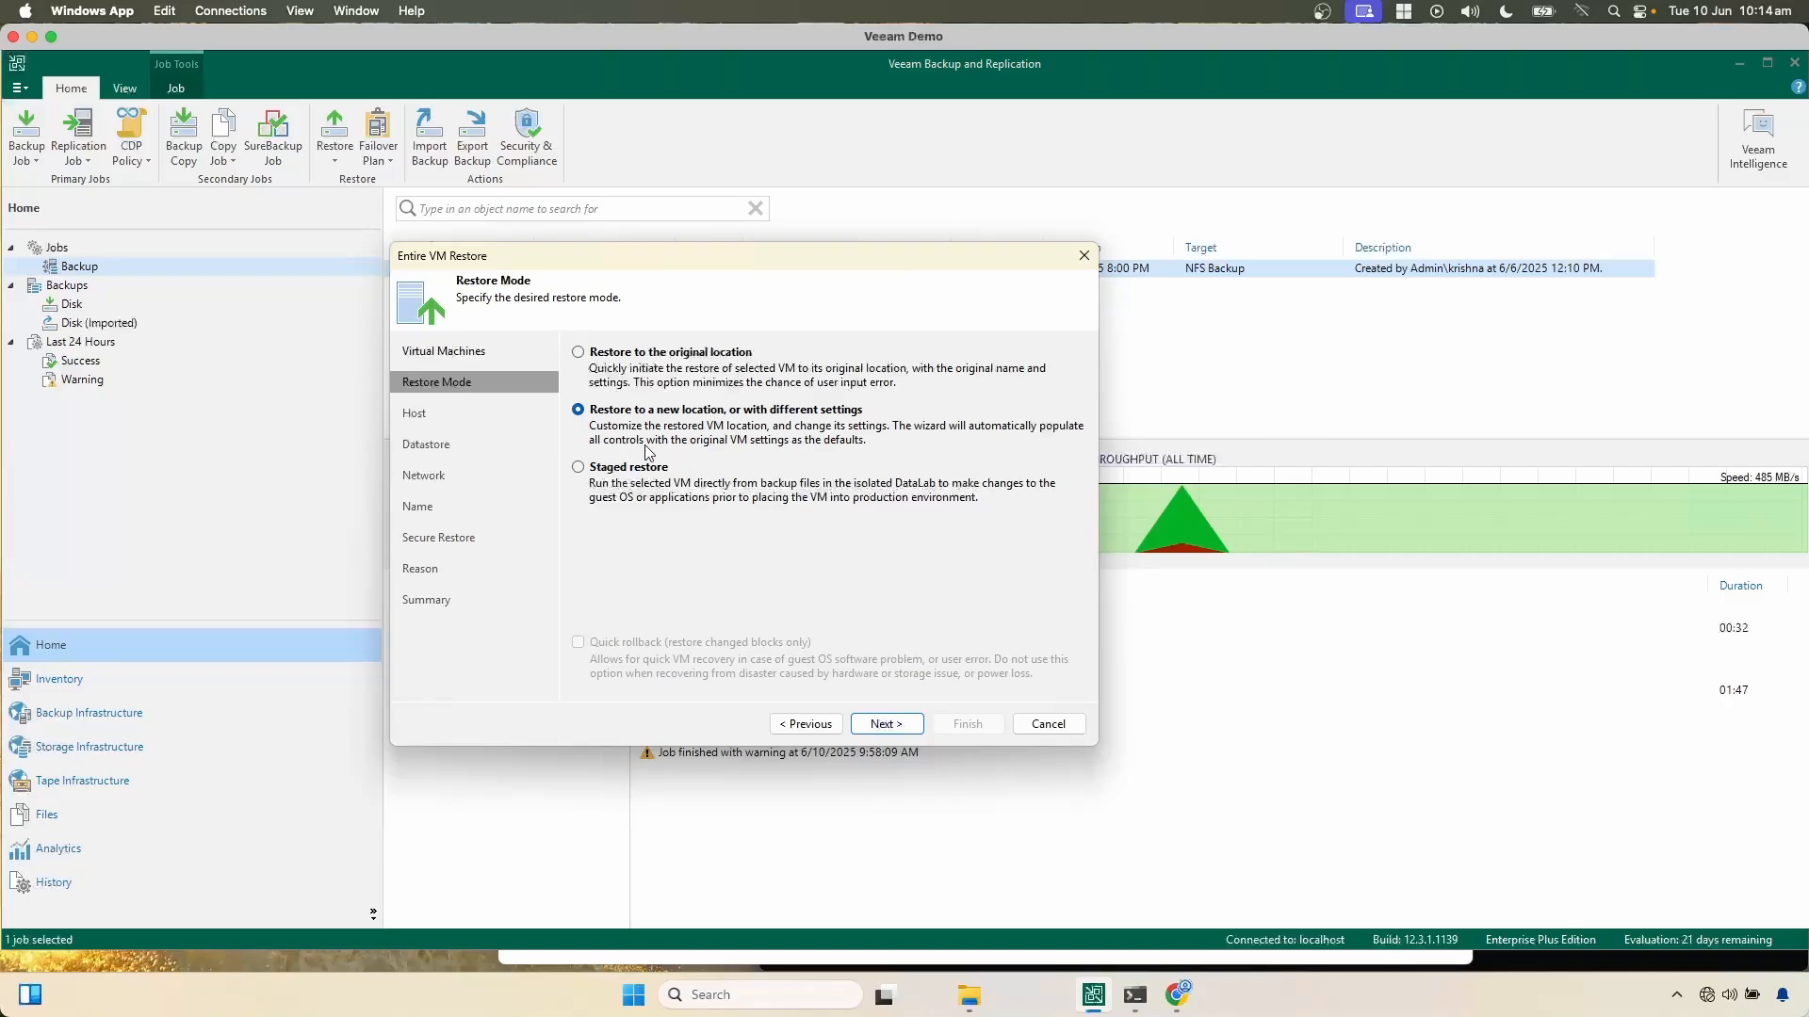
{"action": "left_click", "coordinate": [648, 468]}
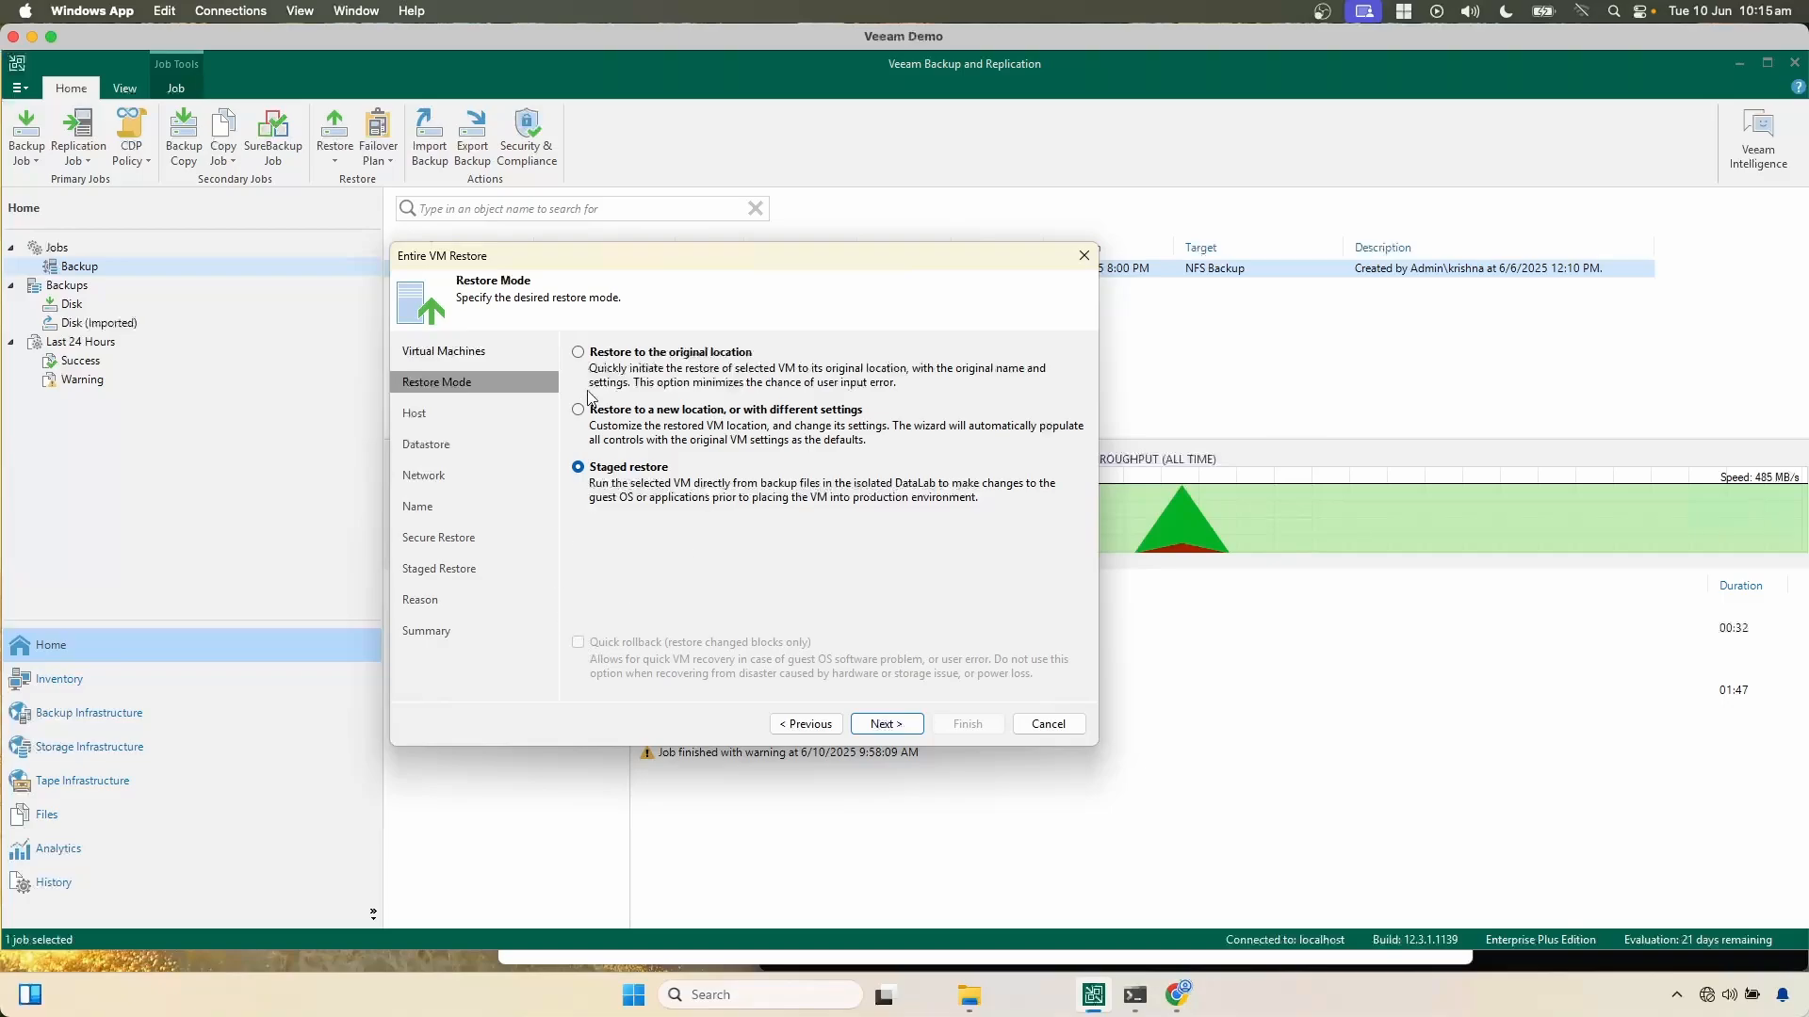
{"action": "left_click", "coordinate": [577, 354]}
{"action": "left_click", "coordinate": [577, 642]}
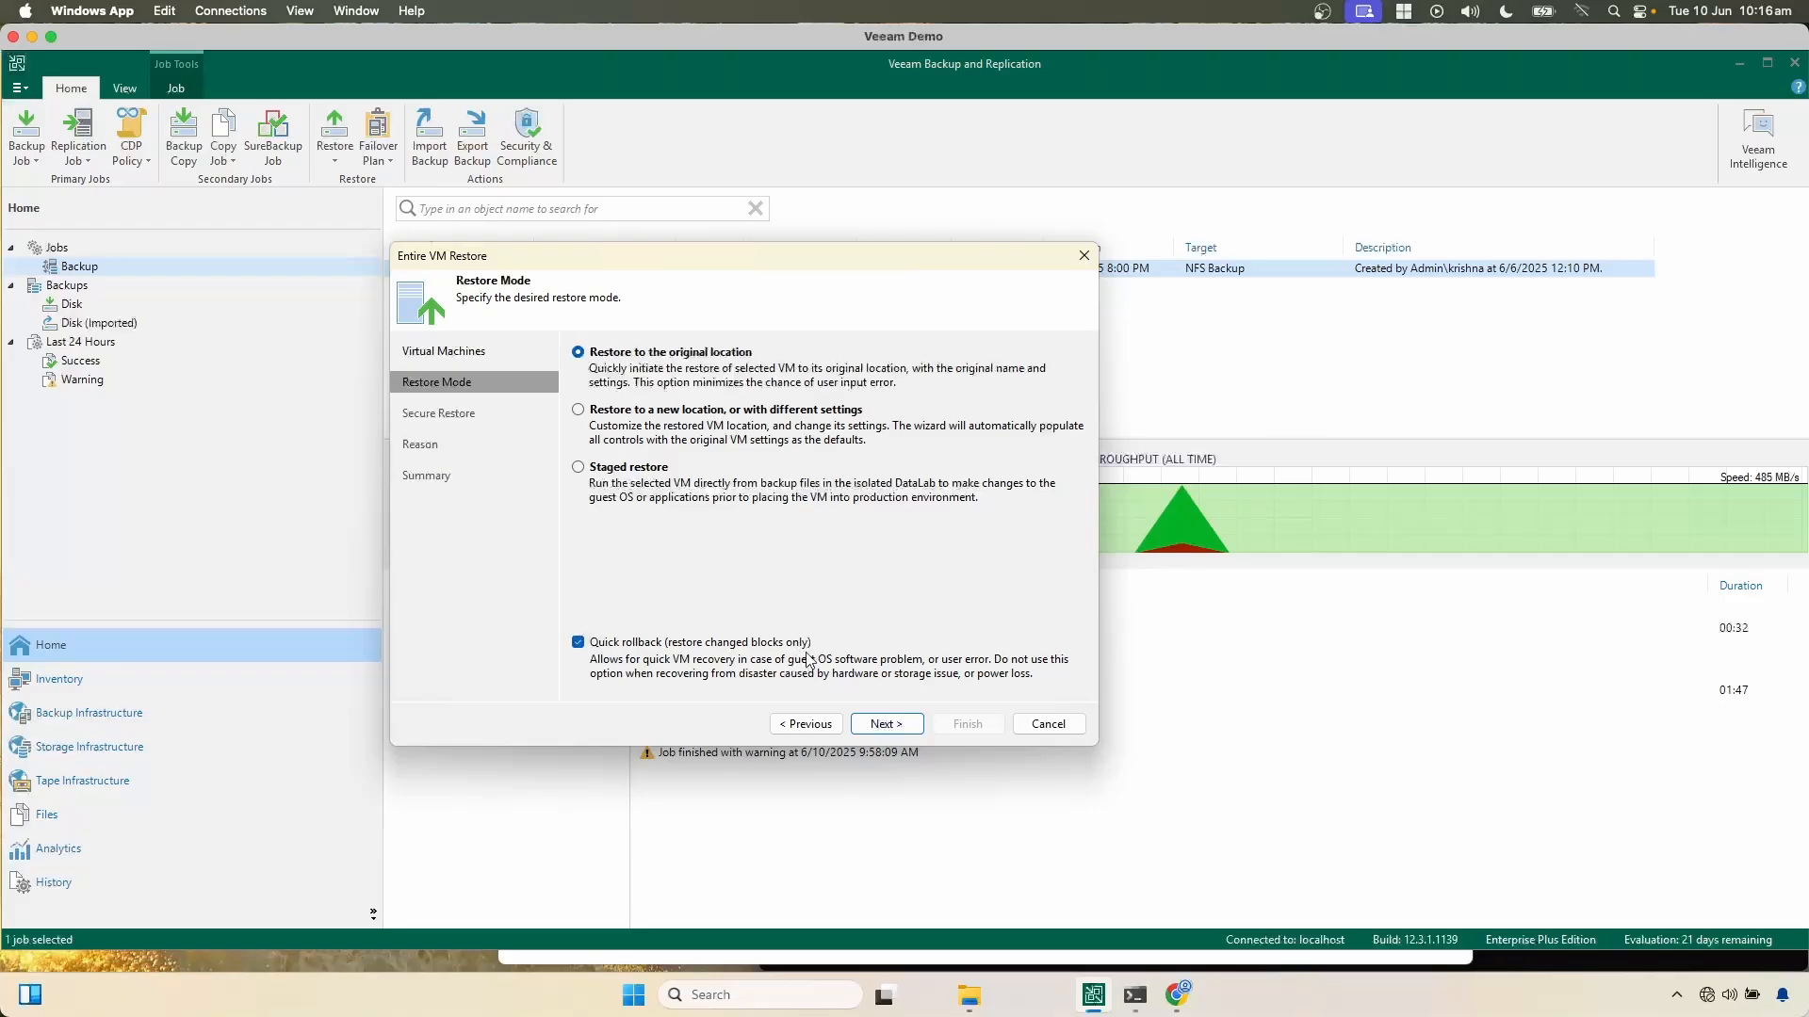
{"action": "left_click", "coordinate": [880, 726]}
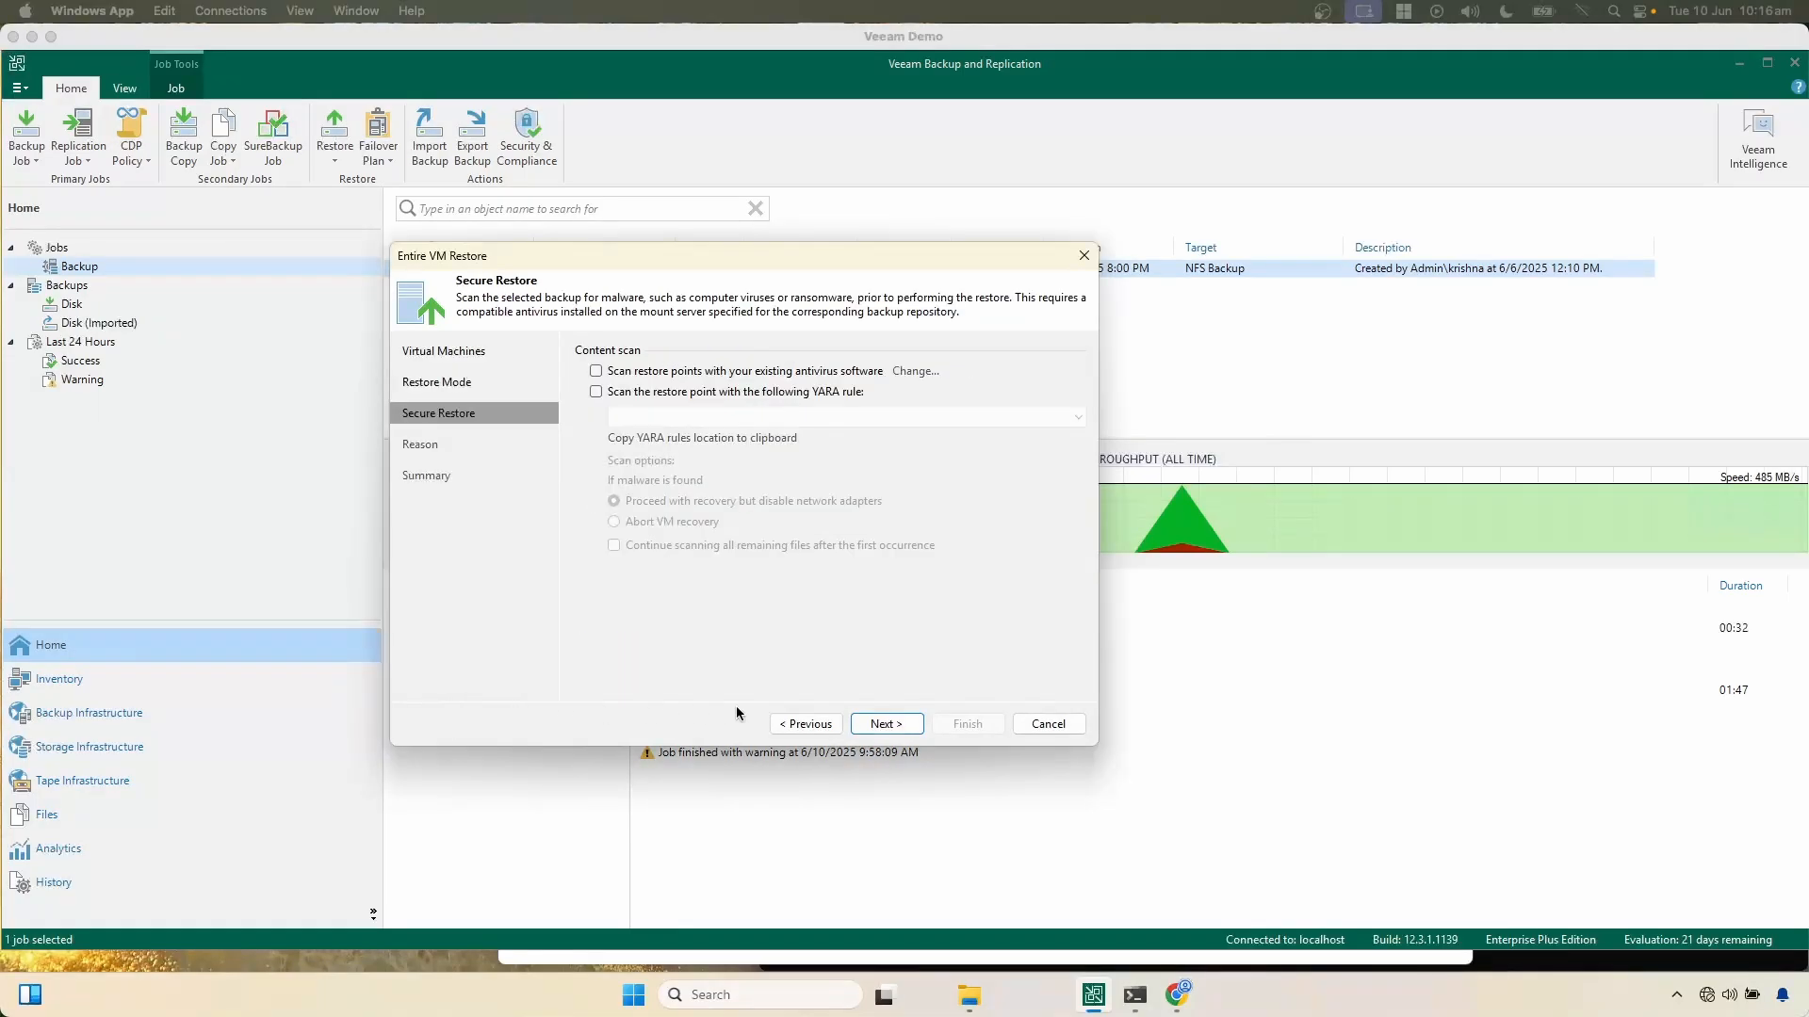
{"action": "left_click", "coordinate": [803, 724]}
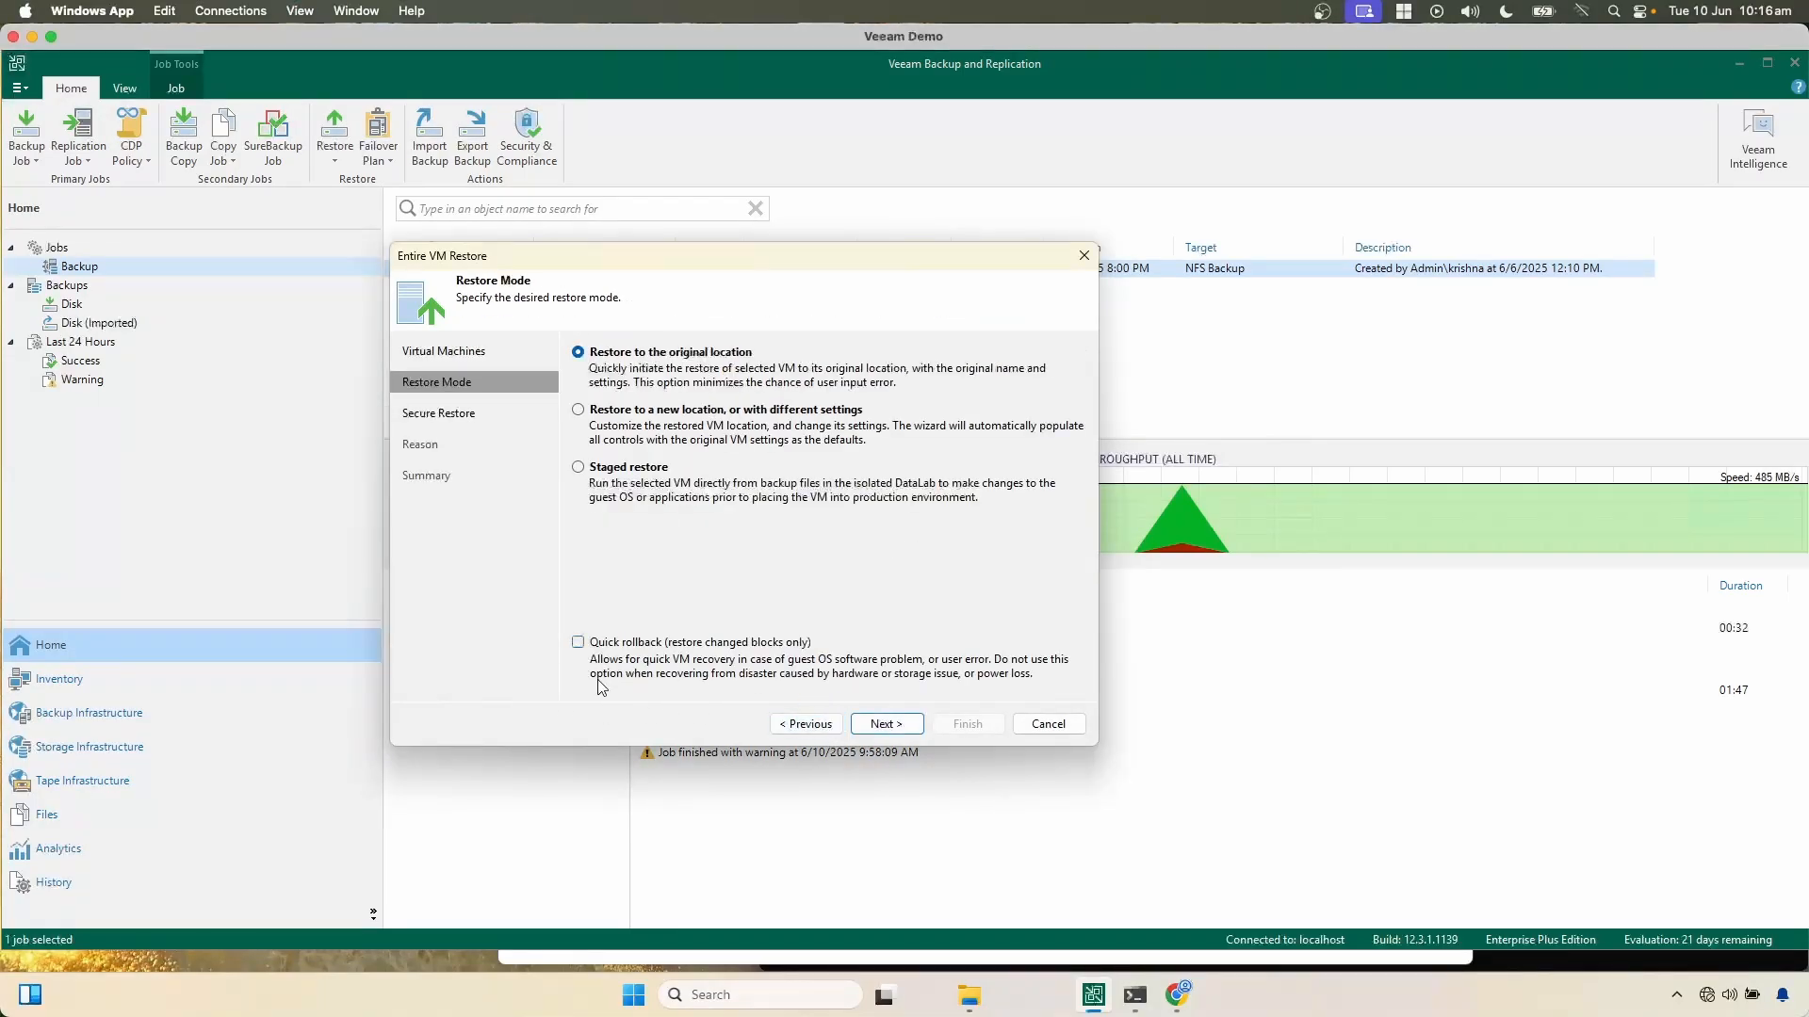
{"action": "left_click", "coordinate": [884, 724]}
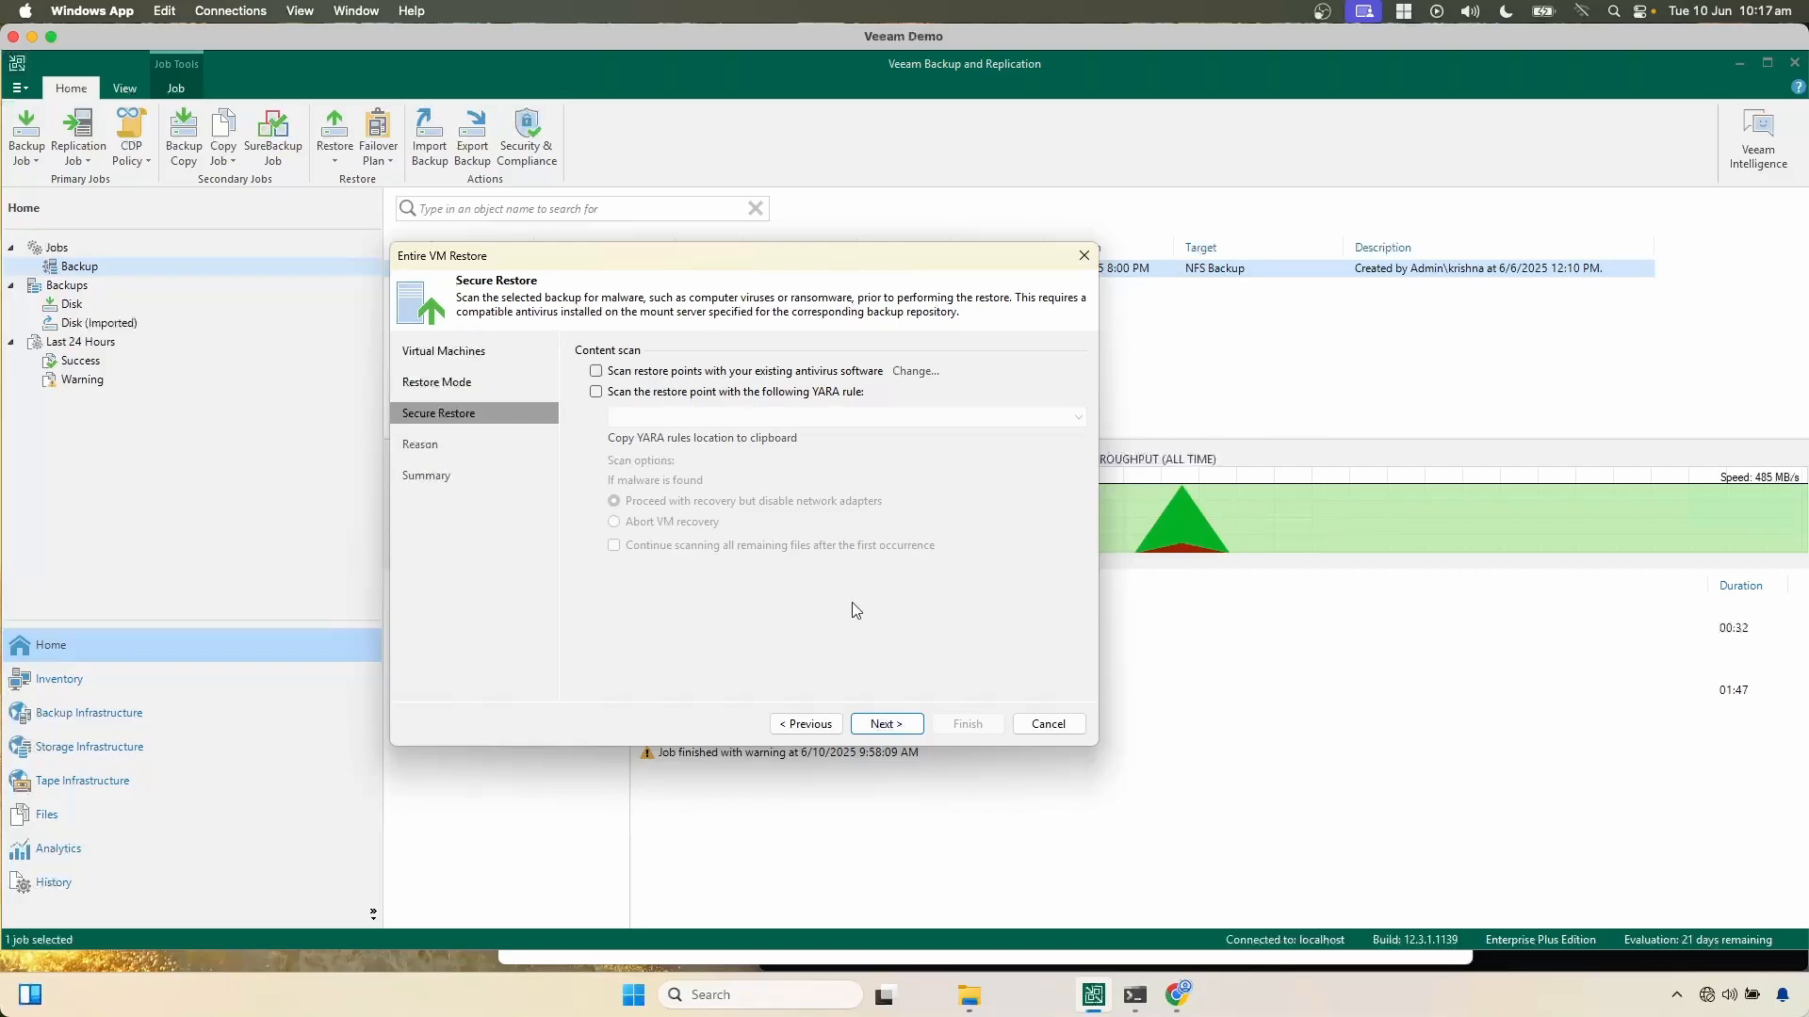
Step: Skip the malware content scan and enter "Restoring Domain Contoller" as the restore reason
{"action": "left_click", "coordinate": [859, 722]}
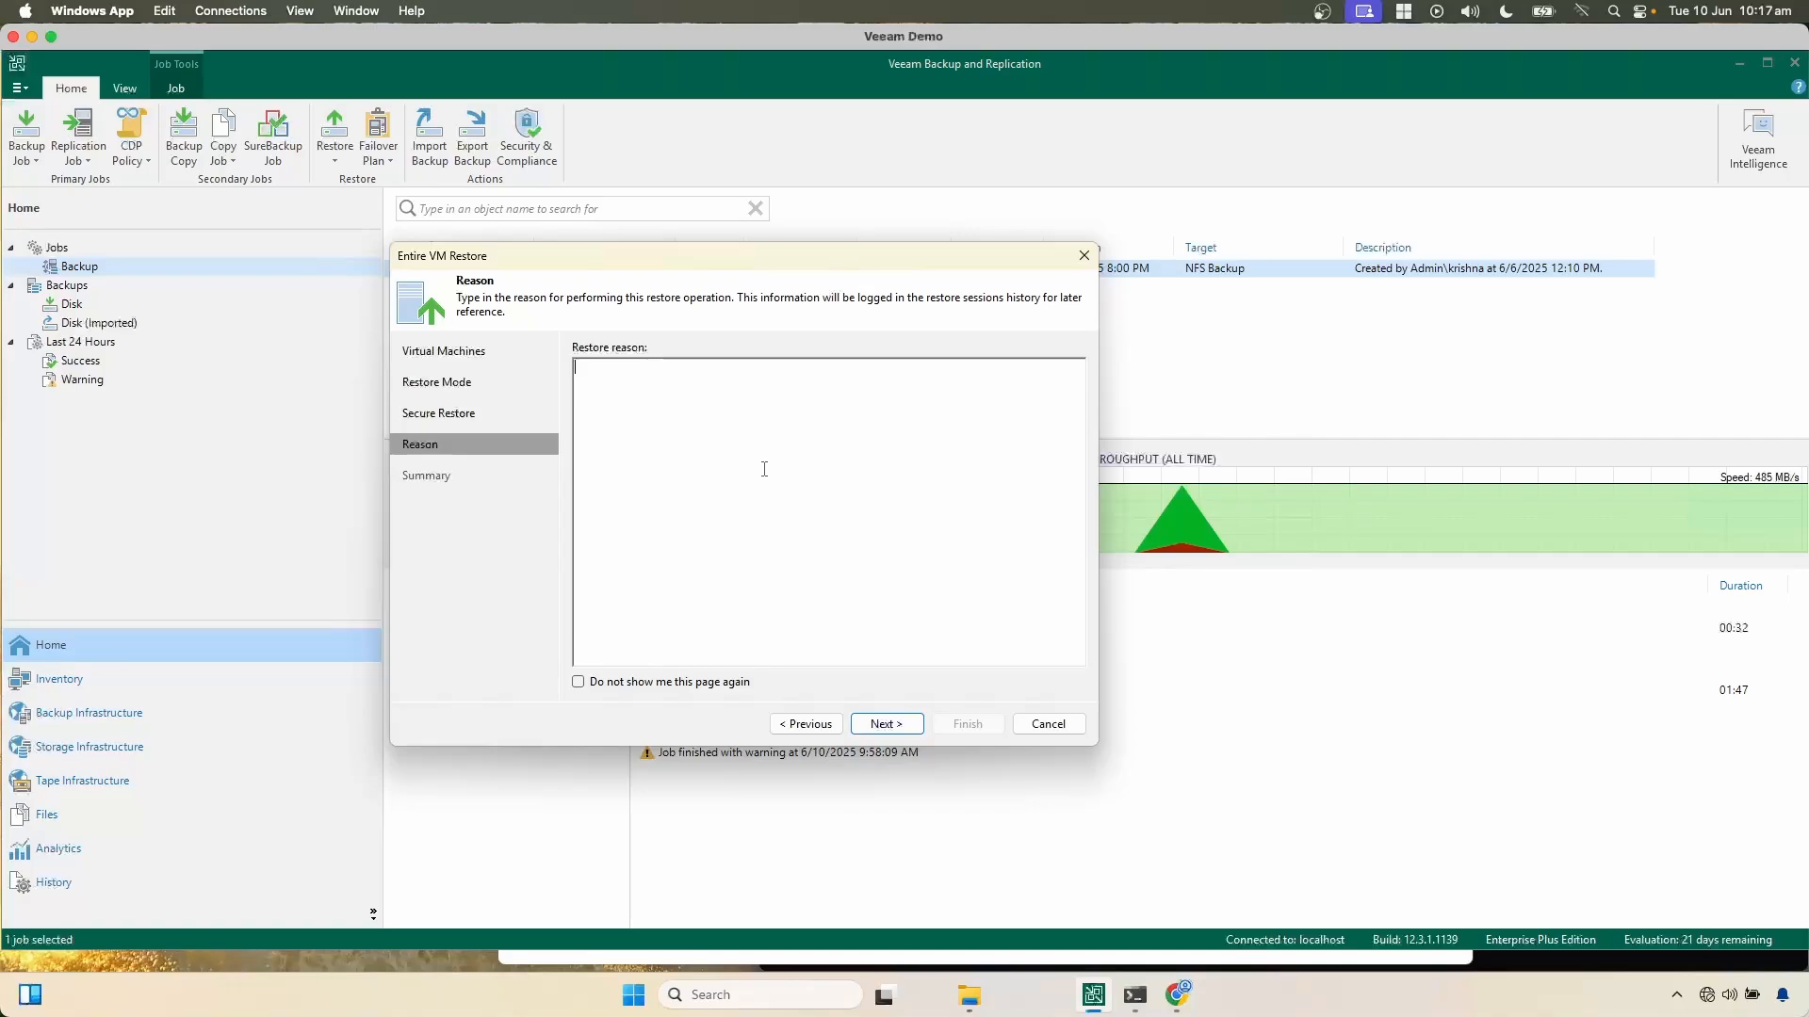
{"action": "type", "text": "Restoring Domain Conto"}
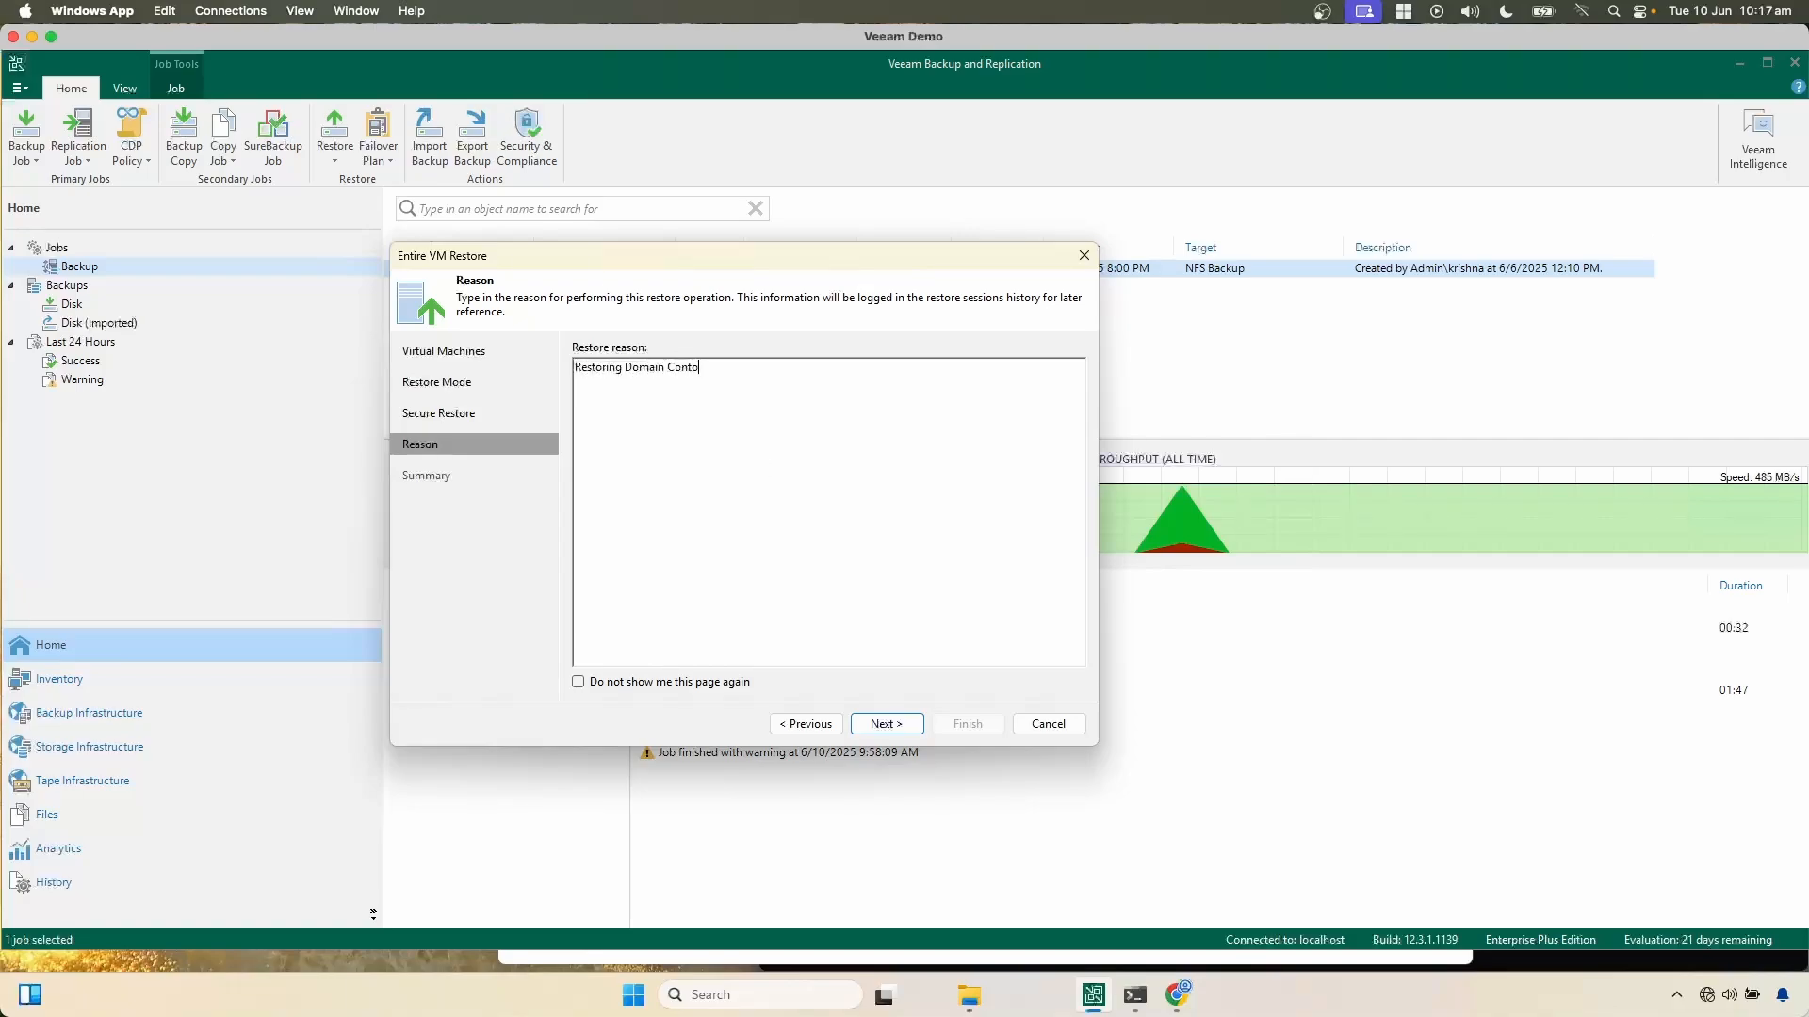
{"action": "type", "text": "ller"}
{"action": "left_click", "coordinate": [886, 725]}
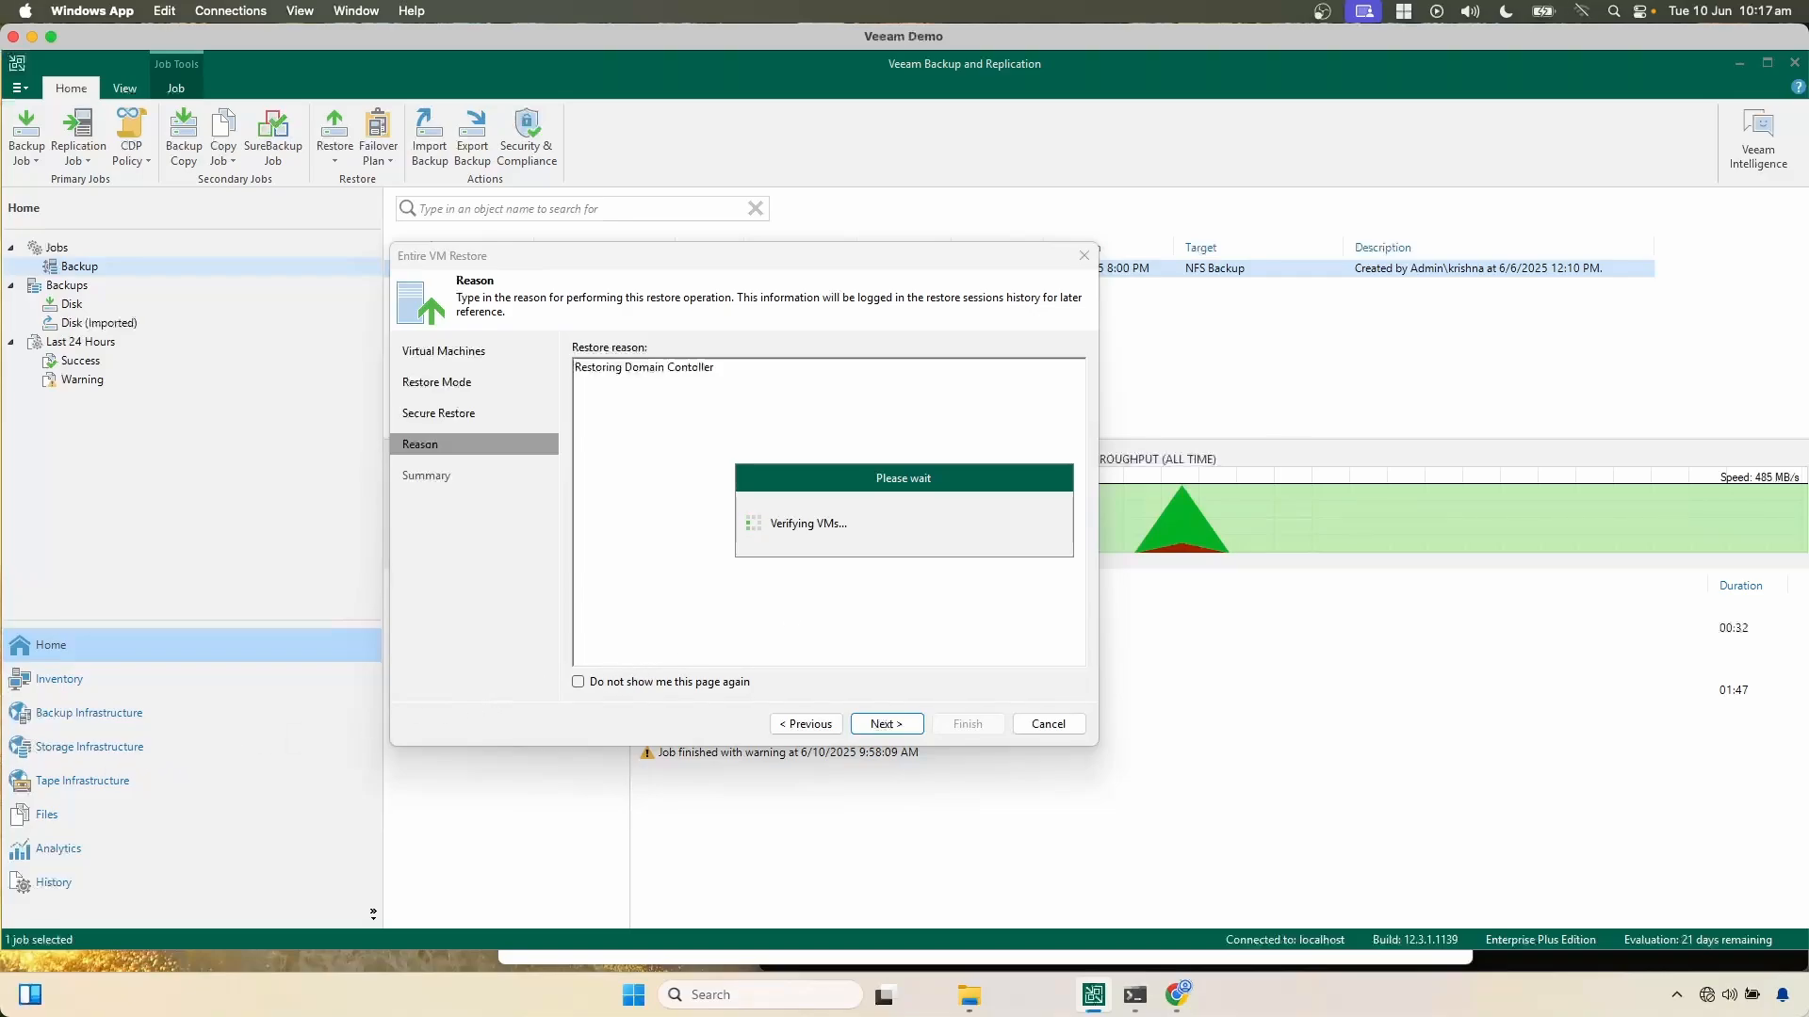
Step: Accept the deletion of the existing DC.vhdx disk and start the restore with power-on of the target VM enabled
{"action": "left_click", "coordinate": [561, 533]}
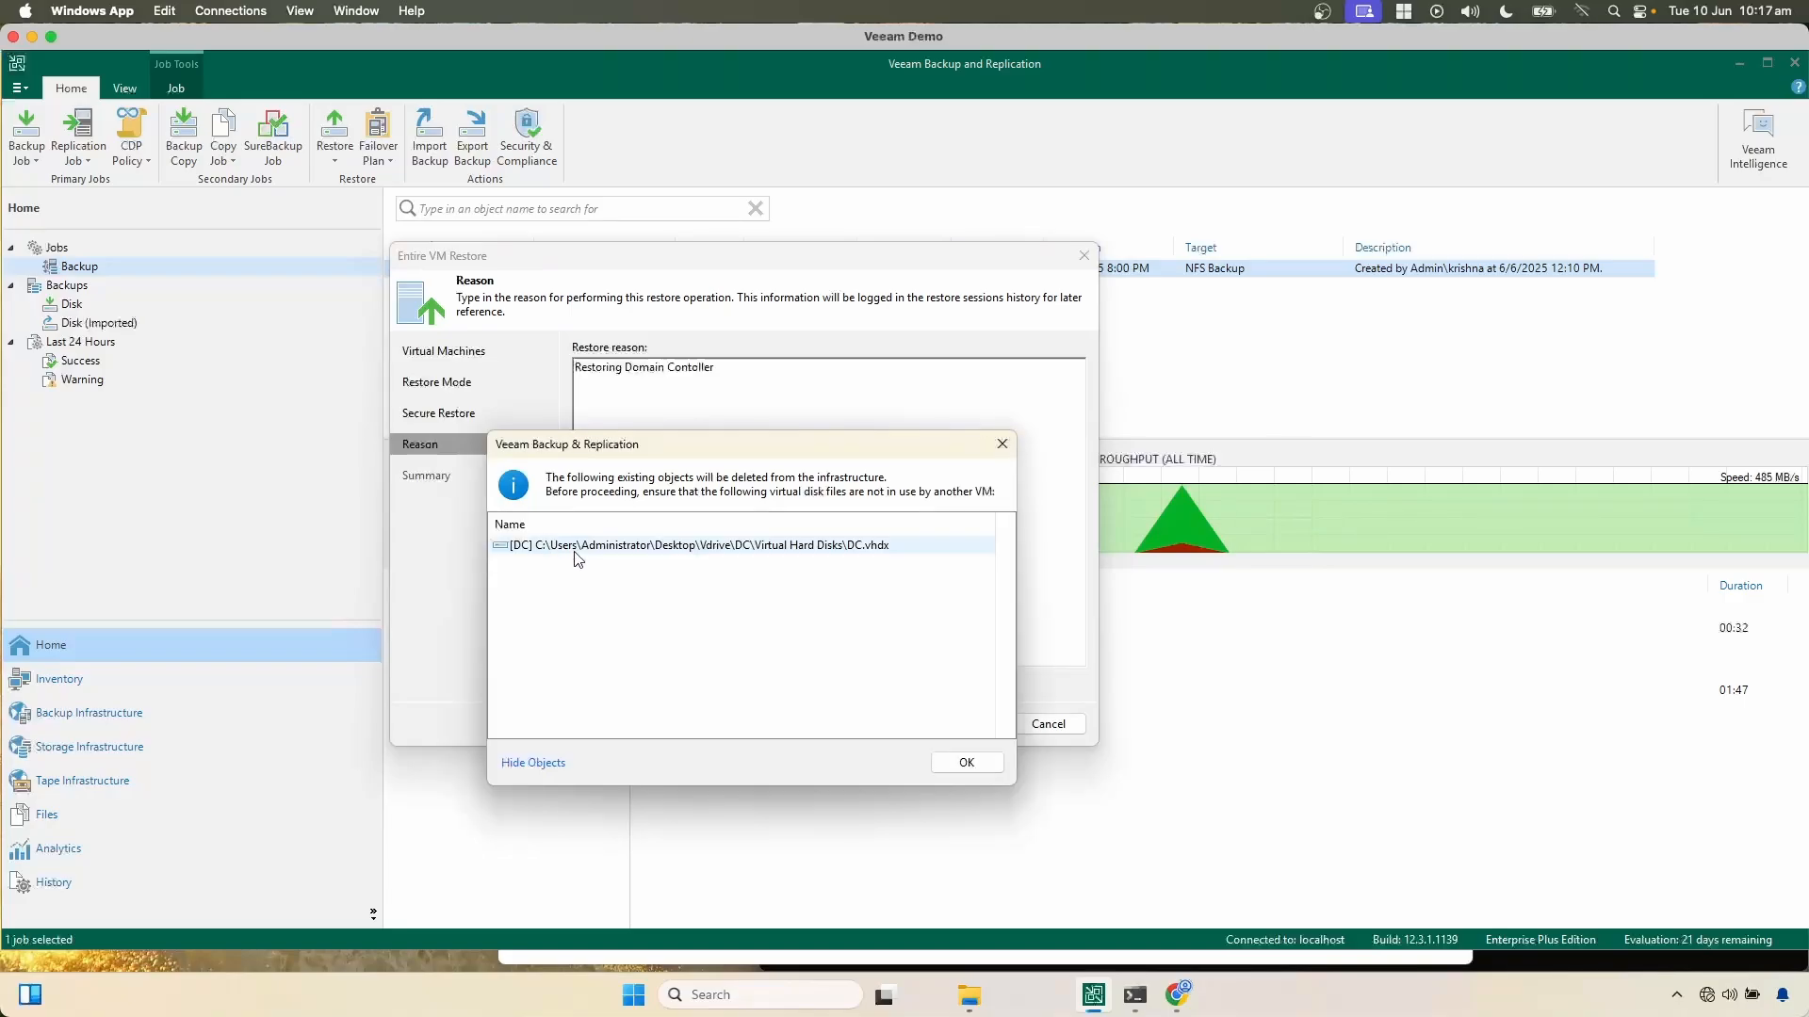
{"action": "left_click", "coordinate": [791, 547]}
{"action": "left_click", "coordinate": [956, 759]}
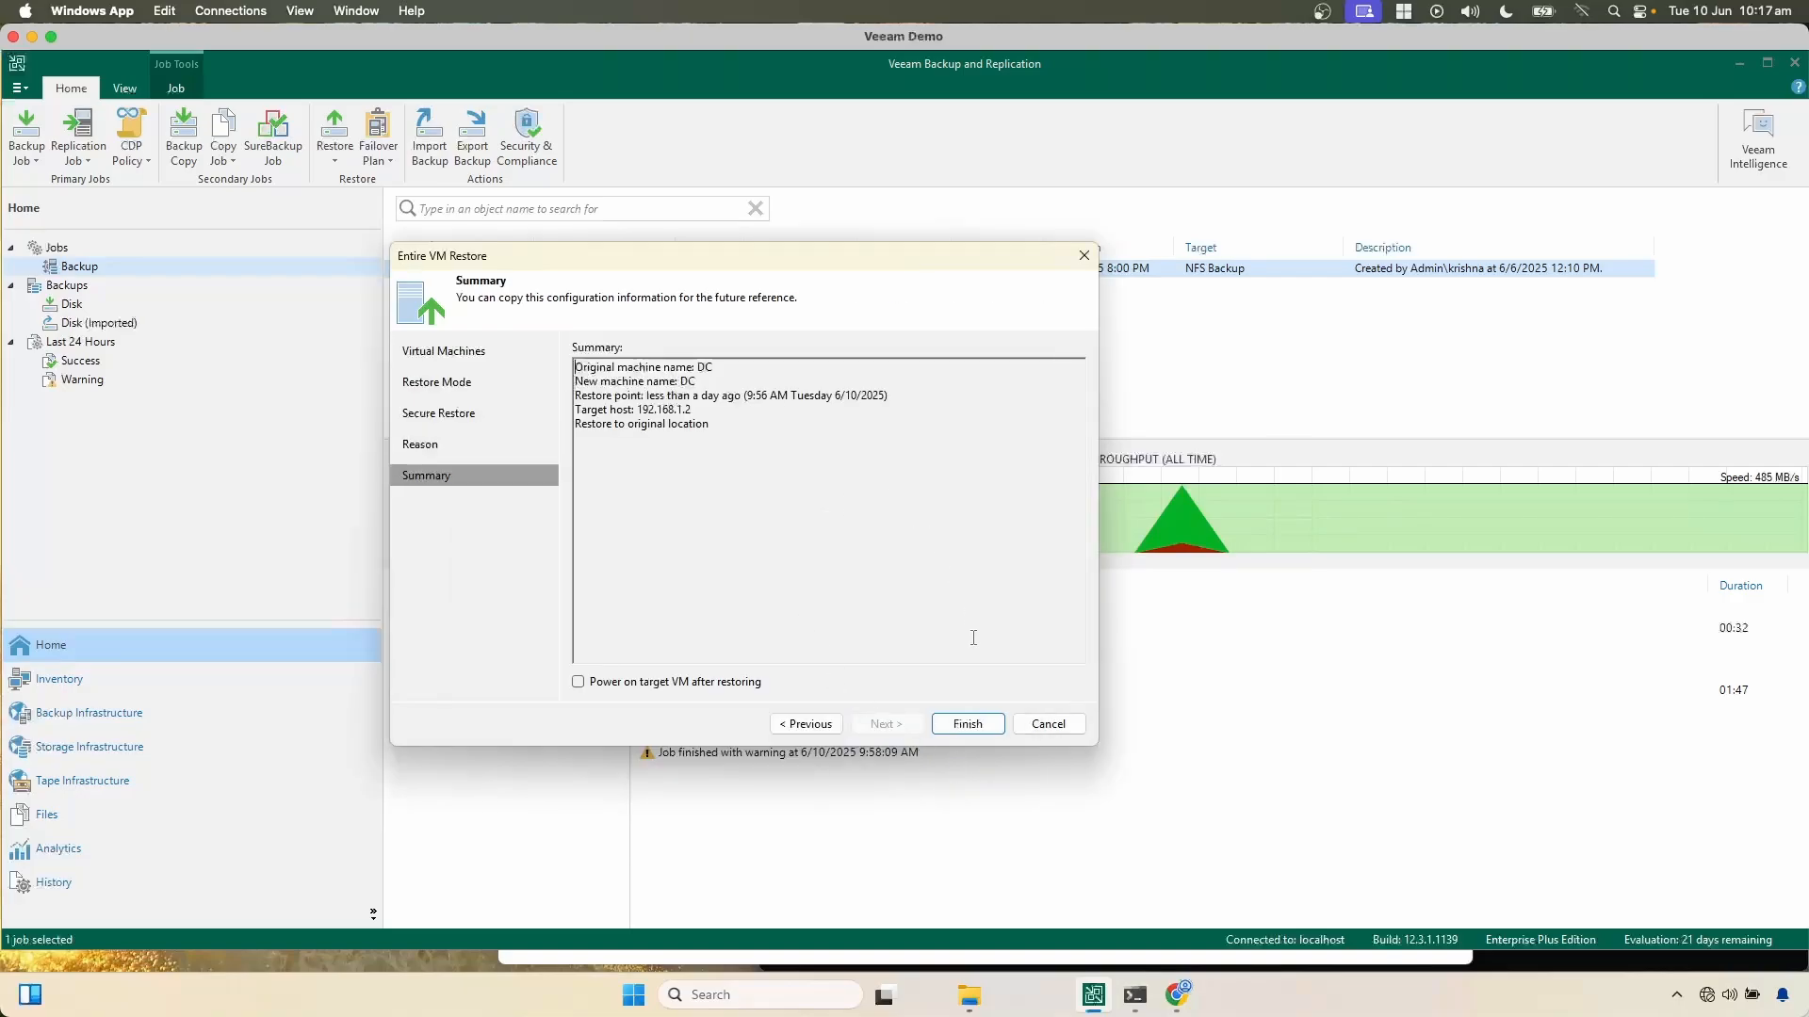
{"action": "left_click", "coordinate": [579, 684]}
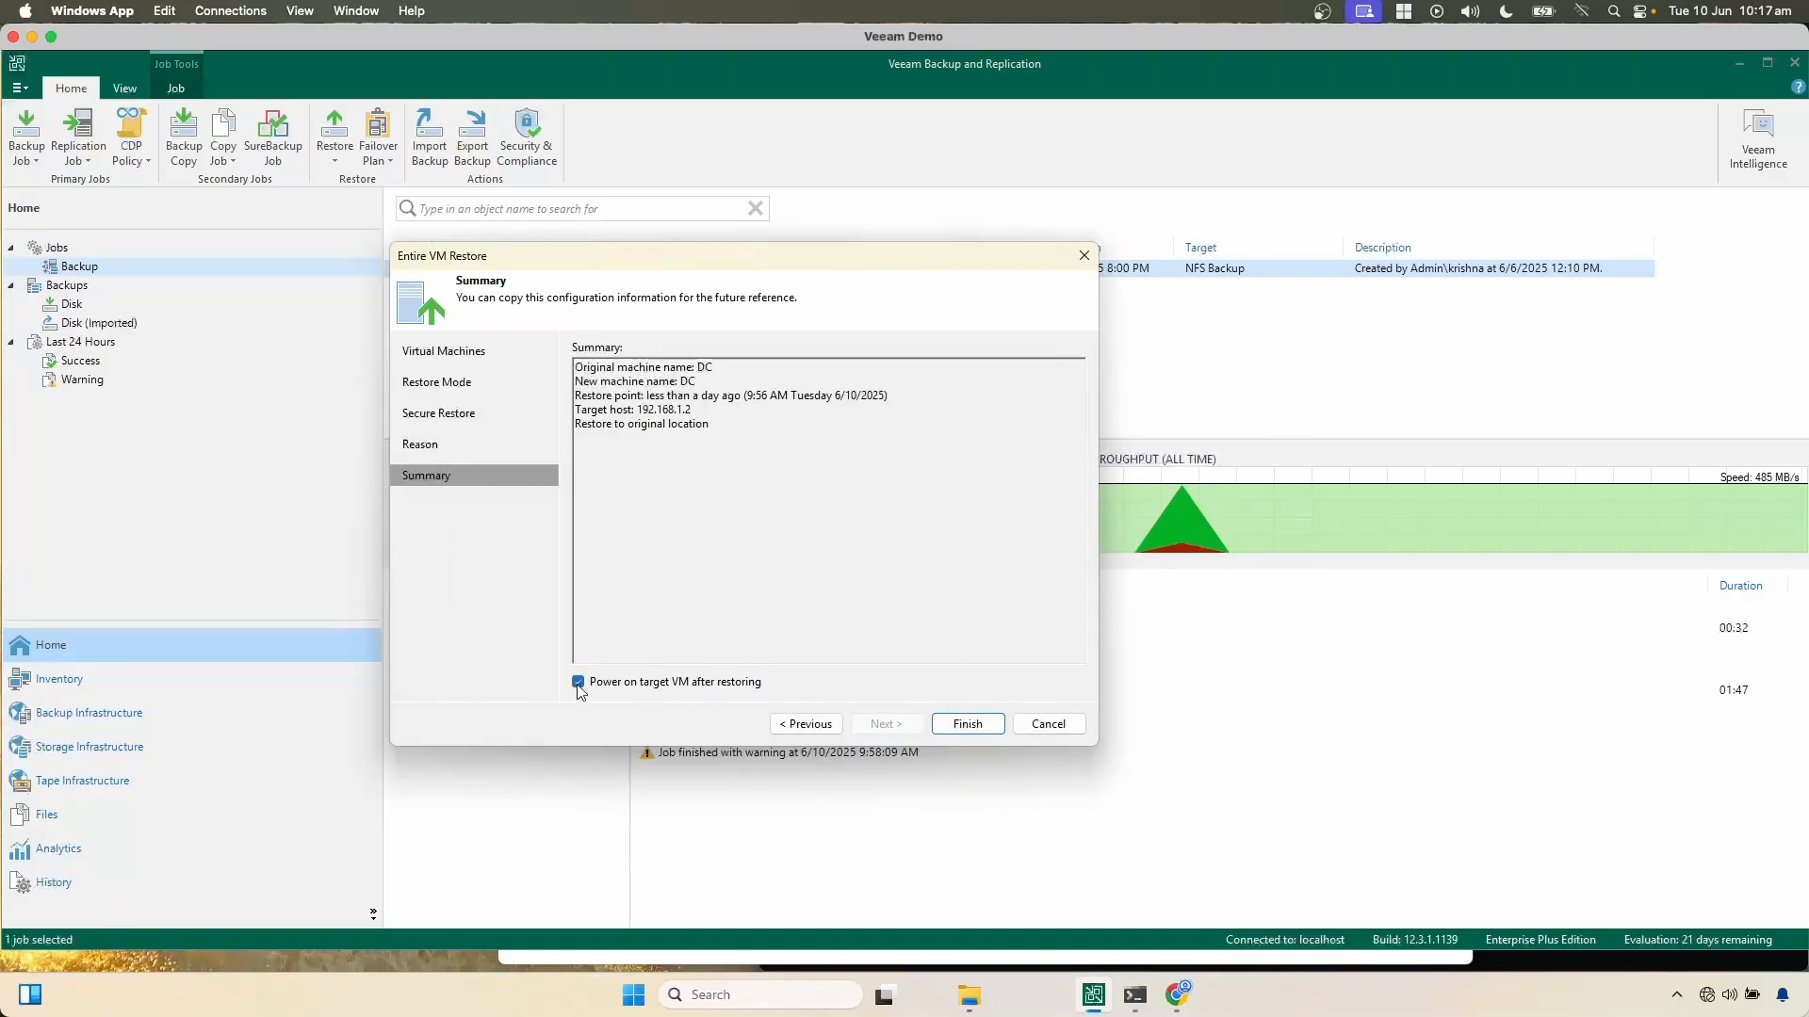
{"action": "left_click", "coordinate": [969, 724]}
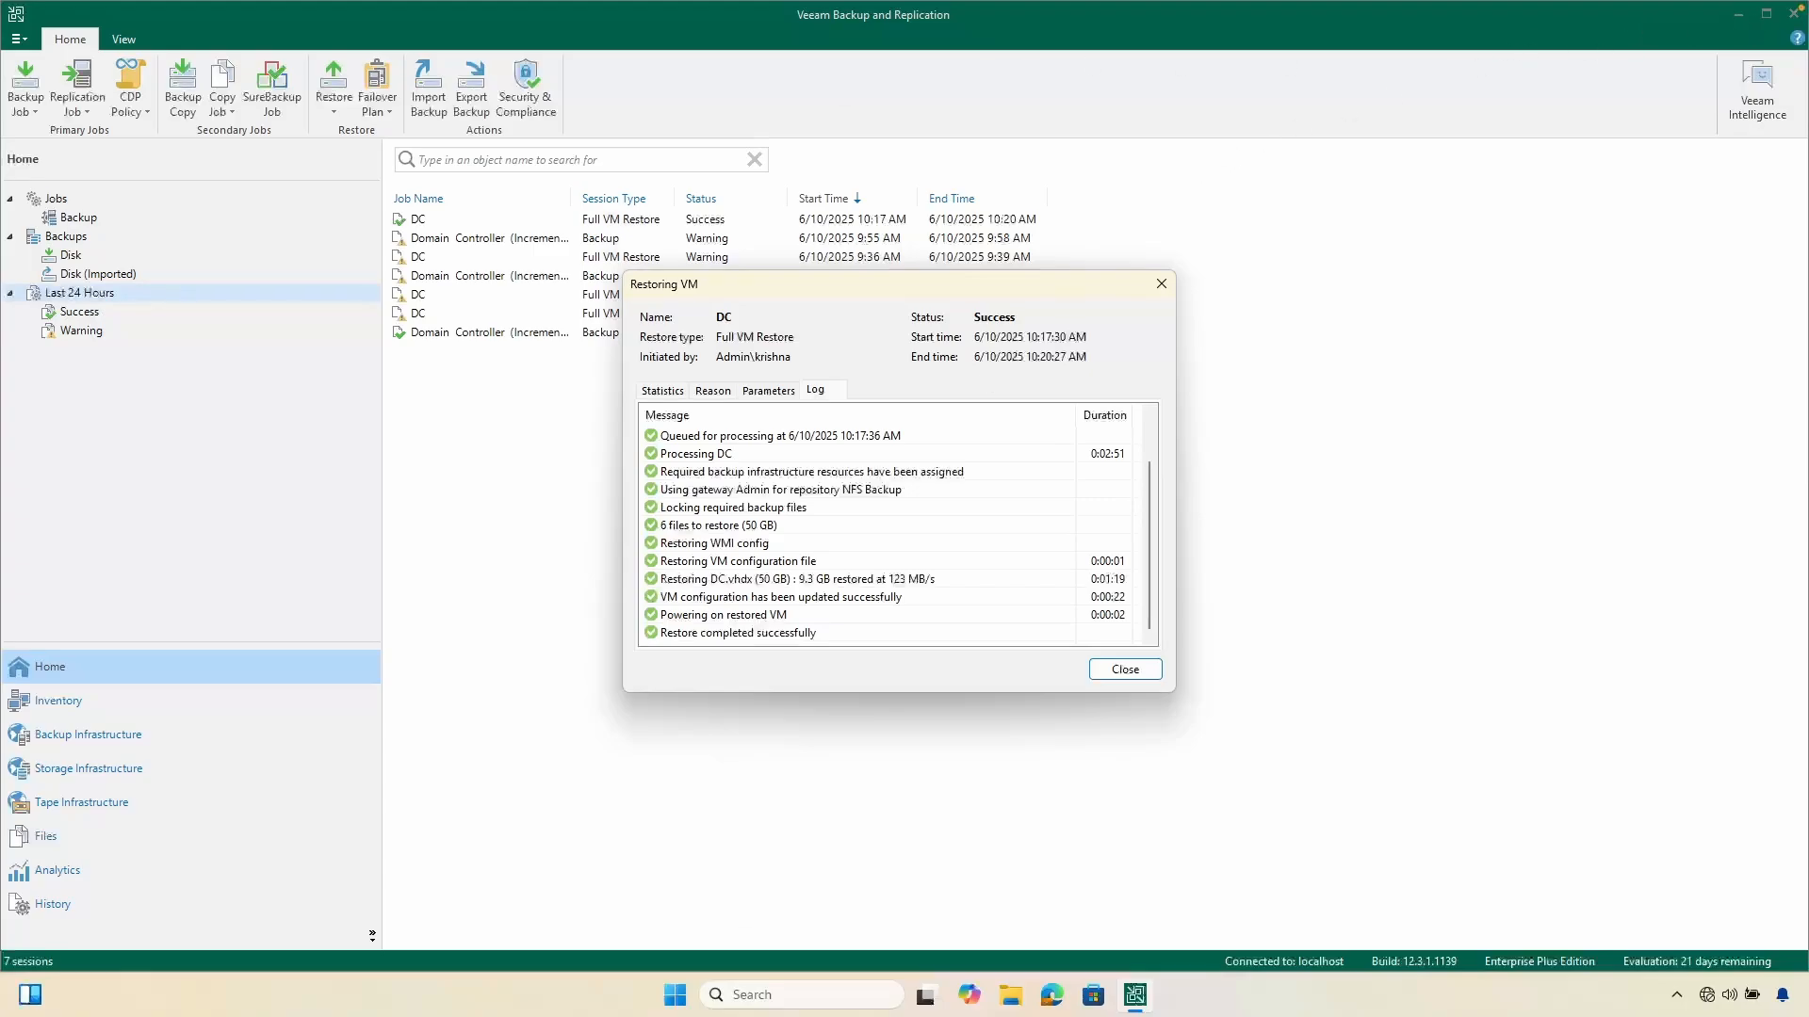
Step: Switch to Hyper-V Manager on the test server, connect to the restored DC machine and sign in with the Administrator account password
{"action": "key", "text": "ctrl+Left"}
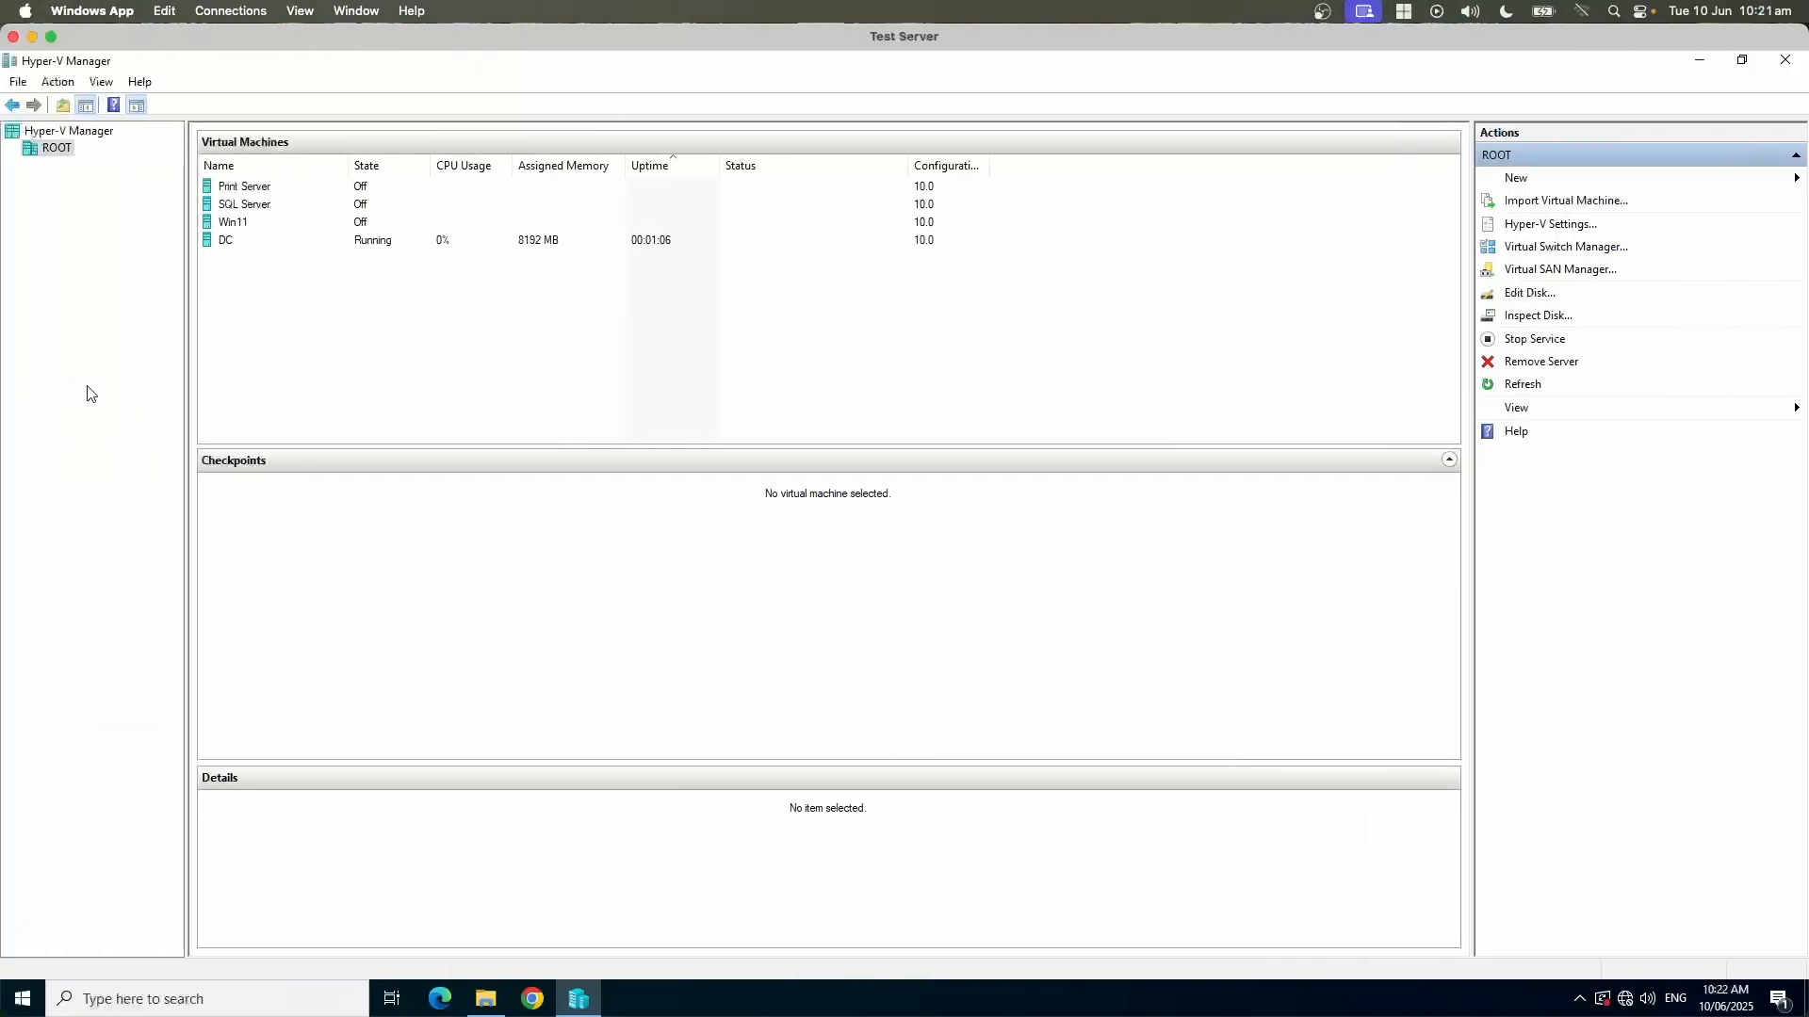
{"action": "double_click", "coordinate": [231, 249]}
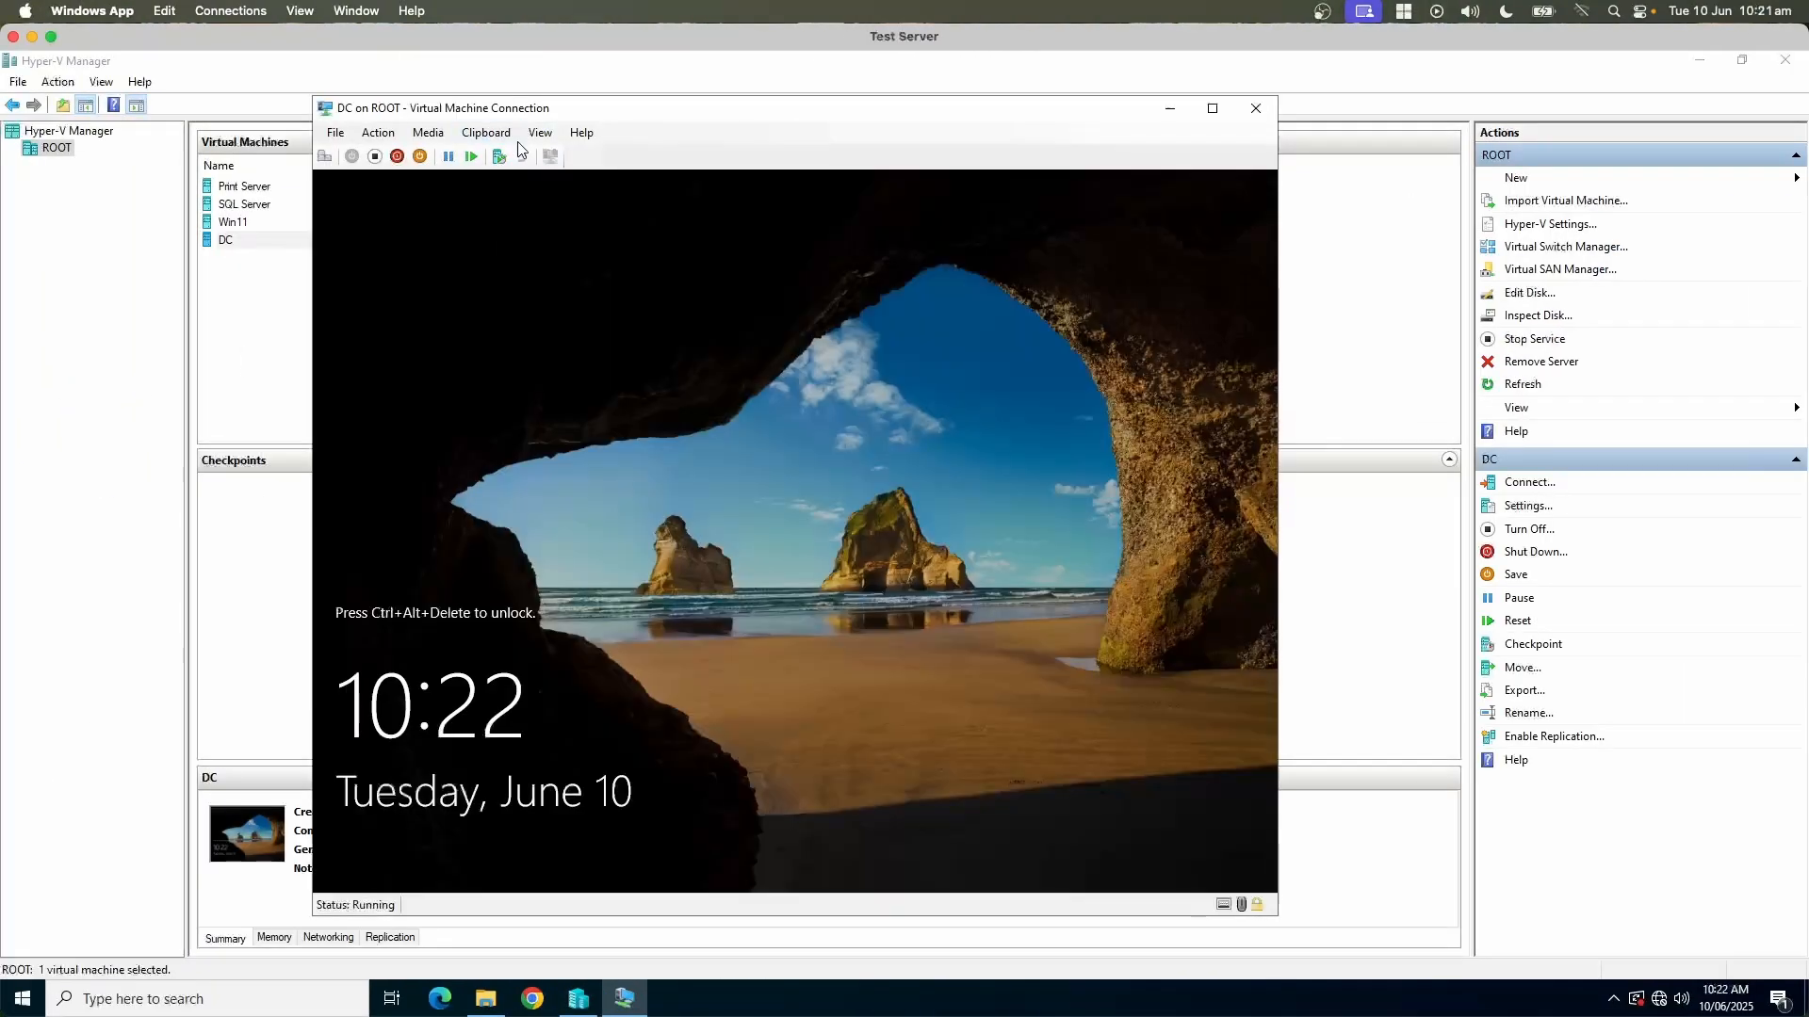
{"action": "left_click", "coordinate": [378, 133]}
{"action": "left_click", "coordinate": [393, 153]}
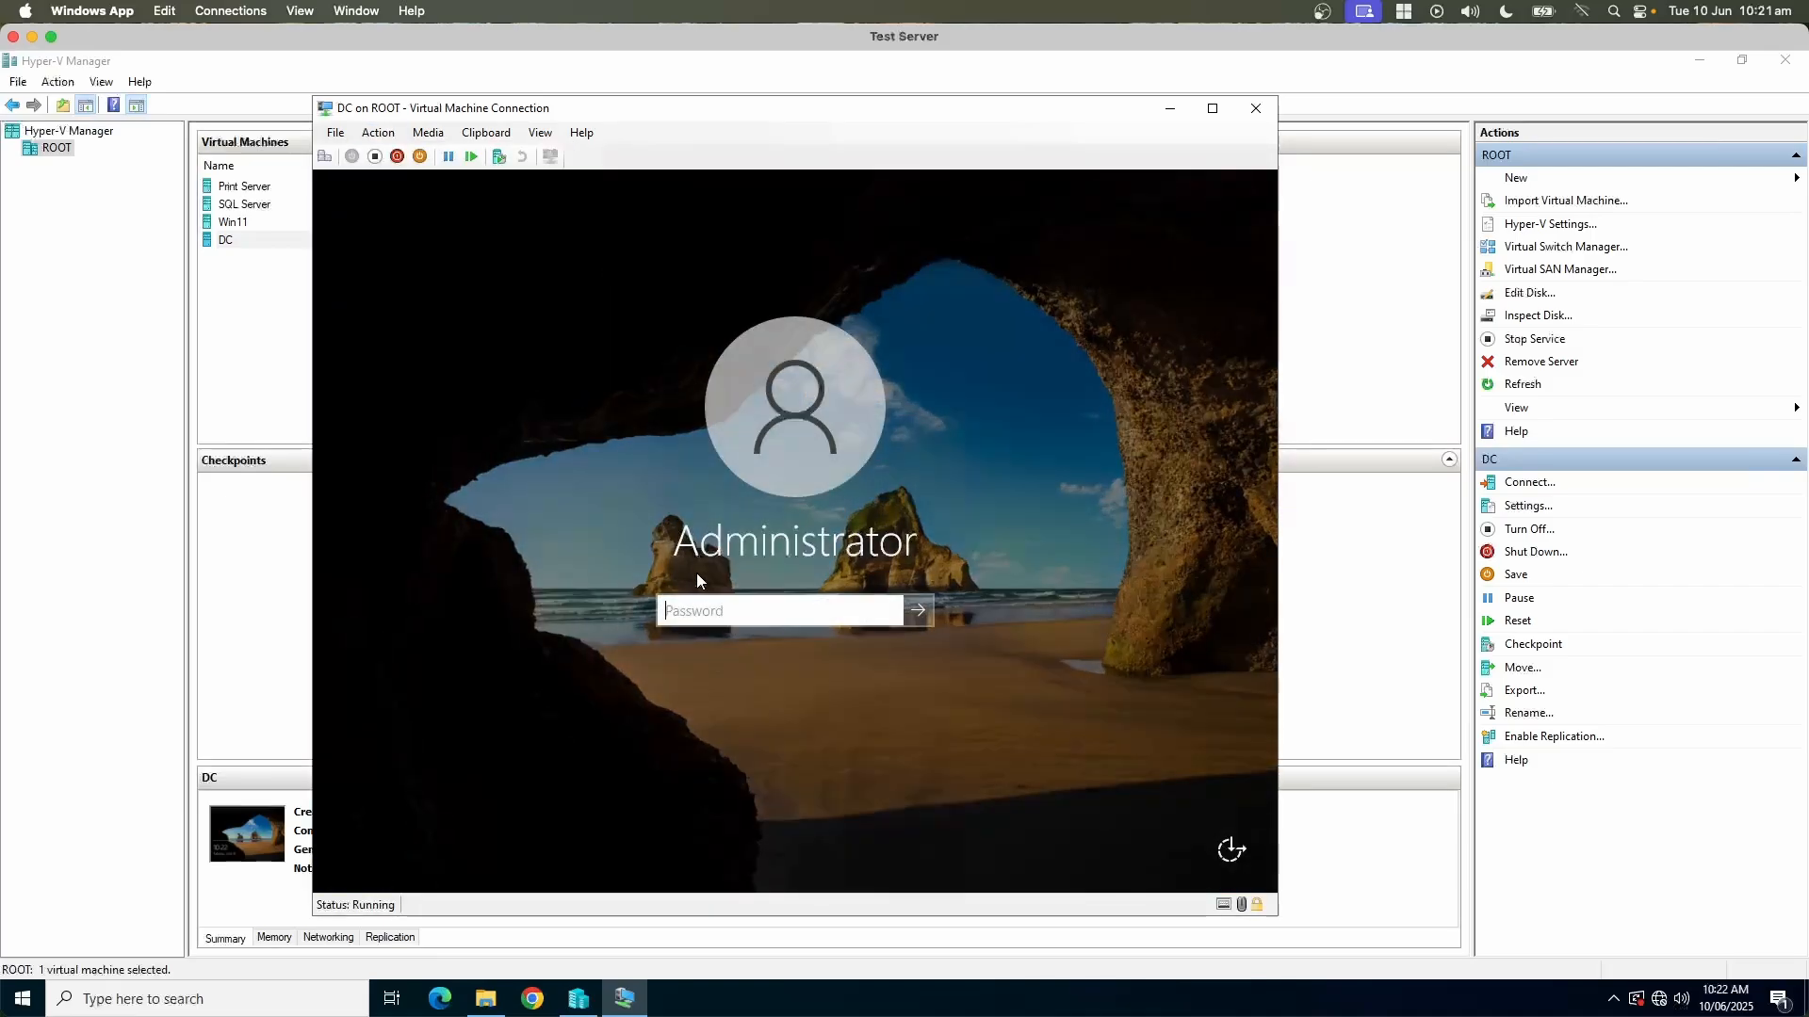
{"action": "type", "text": "Password1!"}
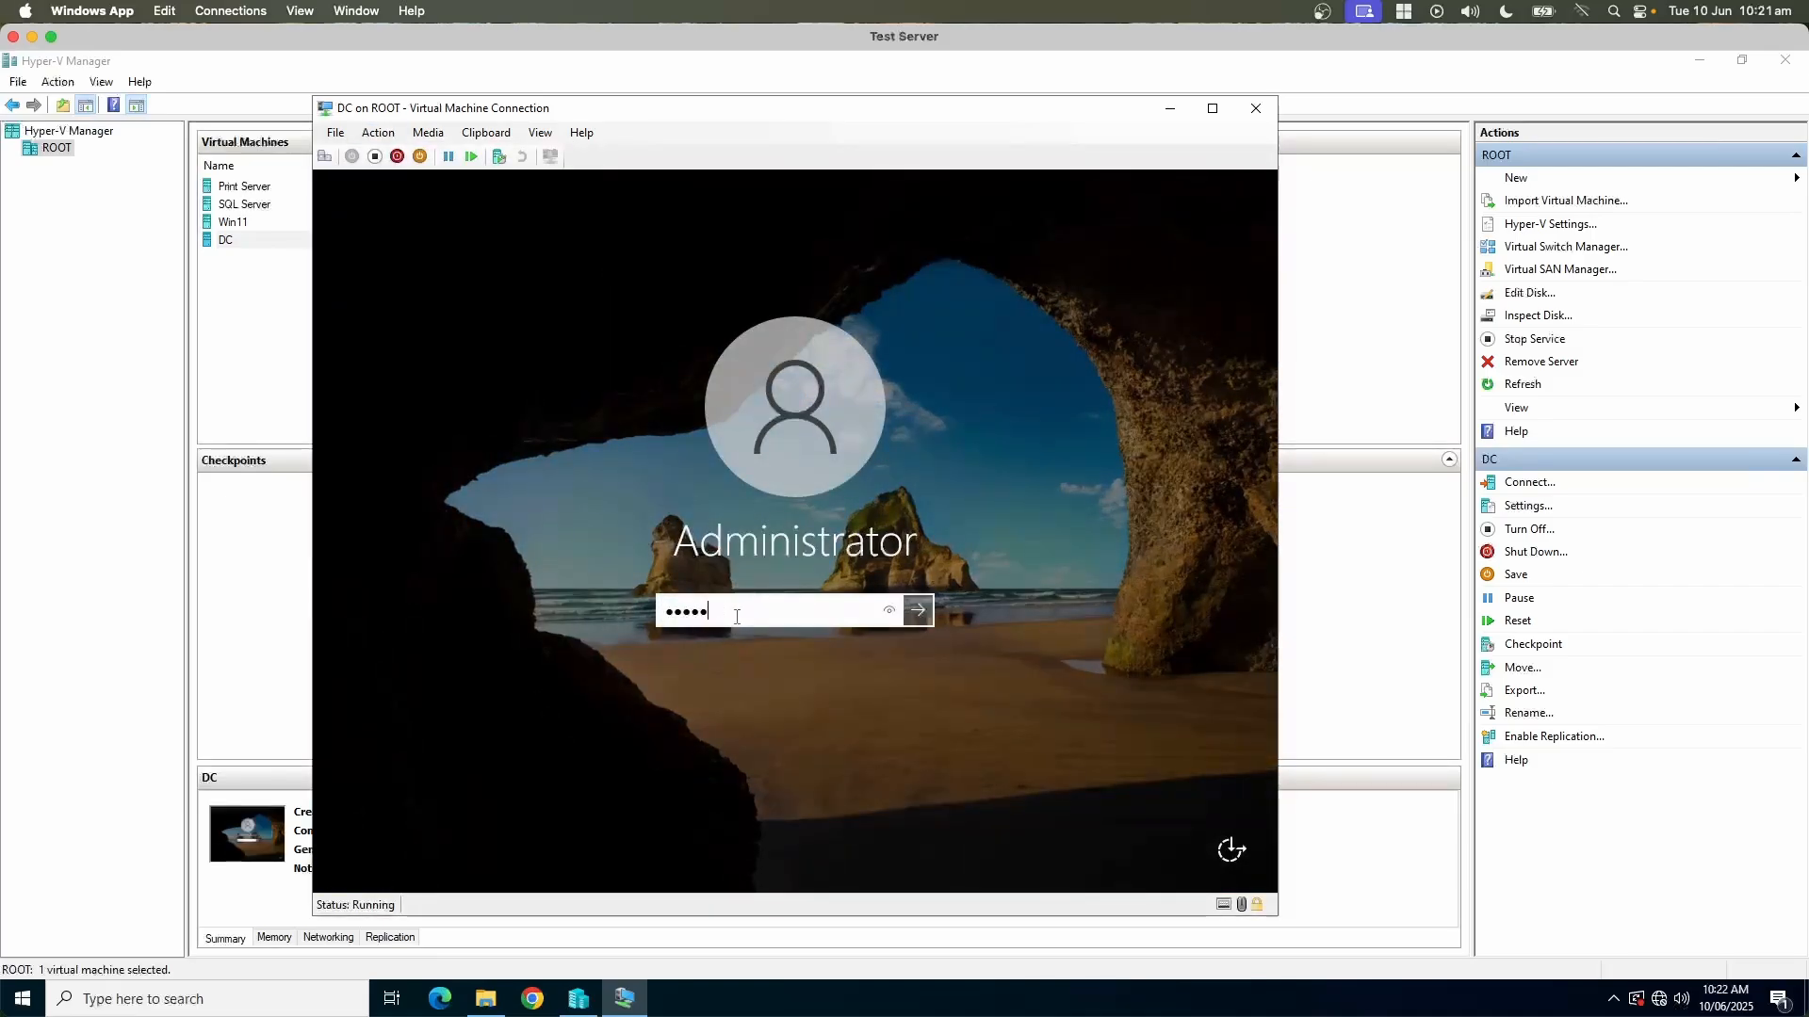
{"action": "key", "text": "Return"}
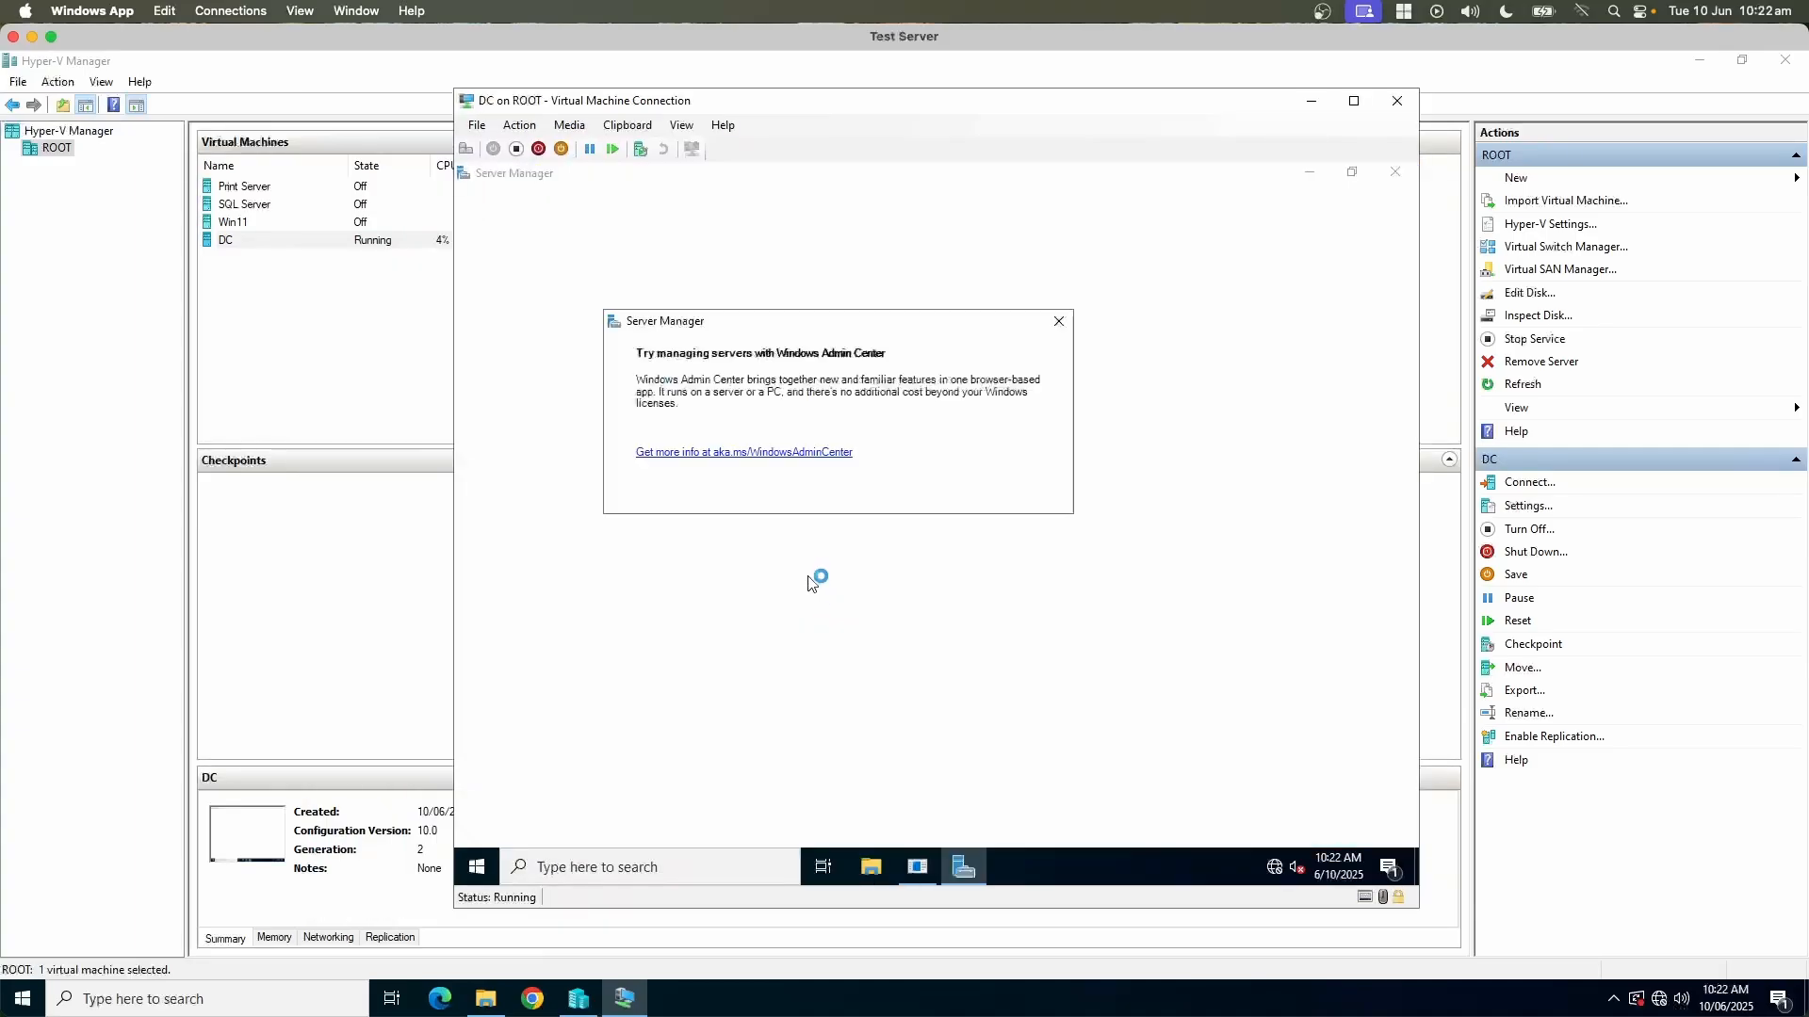
Step: Dismiss the Windows Admin Center notice, Server Manager and the Shutdown Event Tracker on the DC desktop
{"action": "left_click", "coordinate": [1058, 322]}
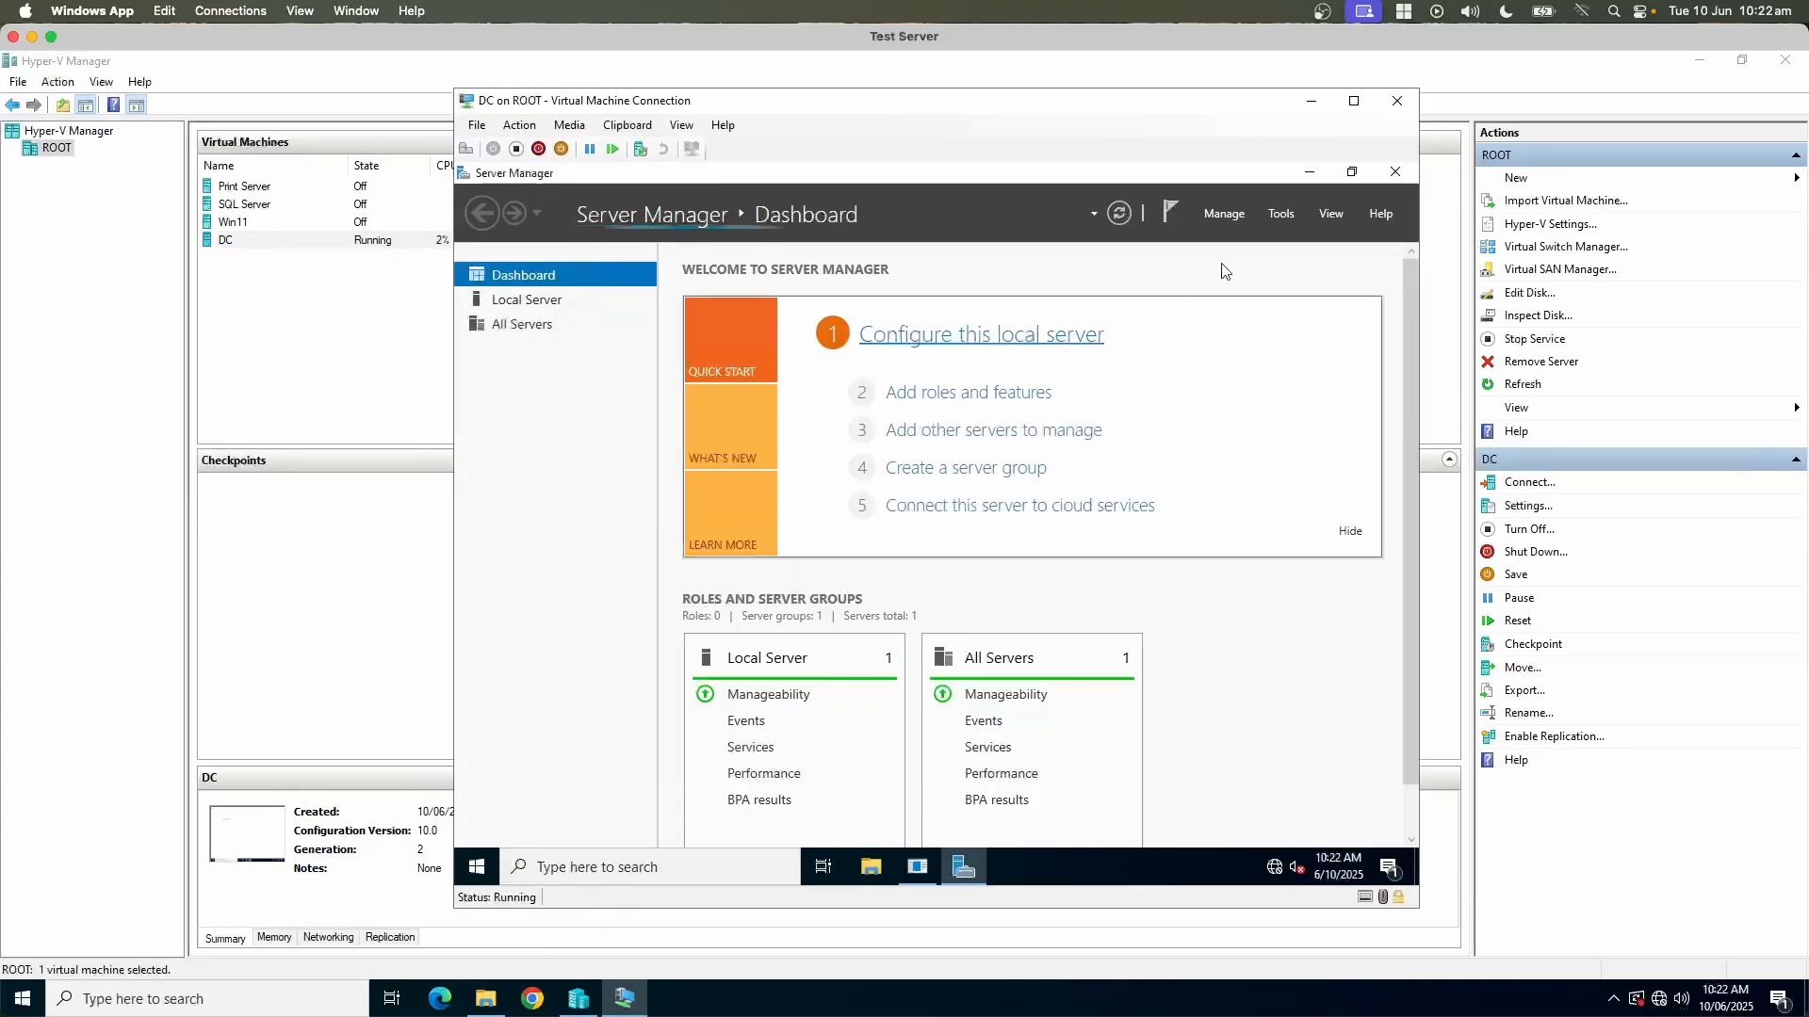
{"action": "left_click", "coordinate": [1395, 173]}
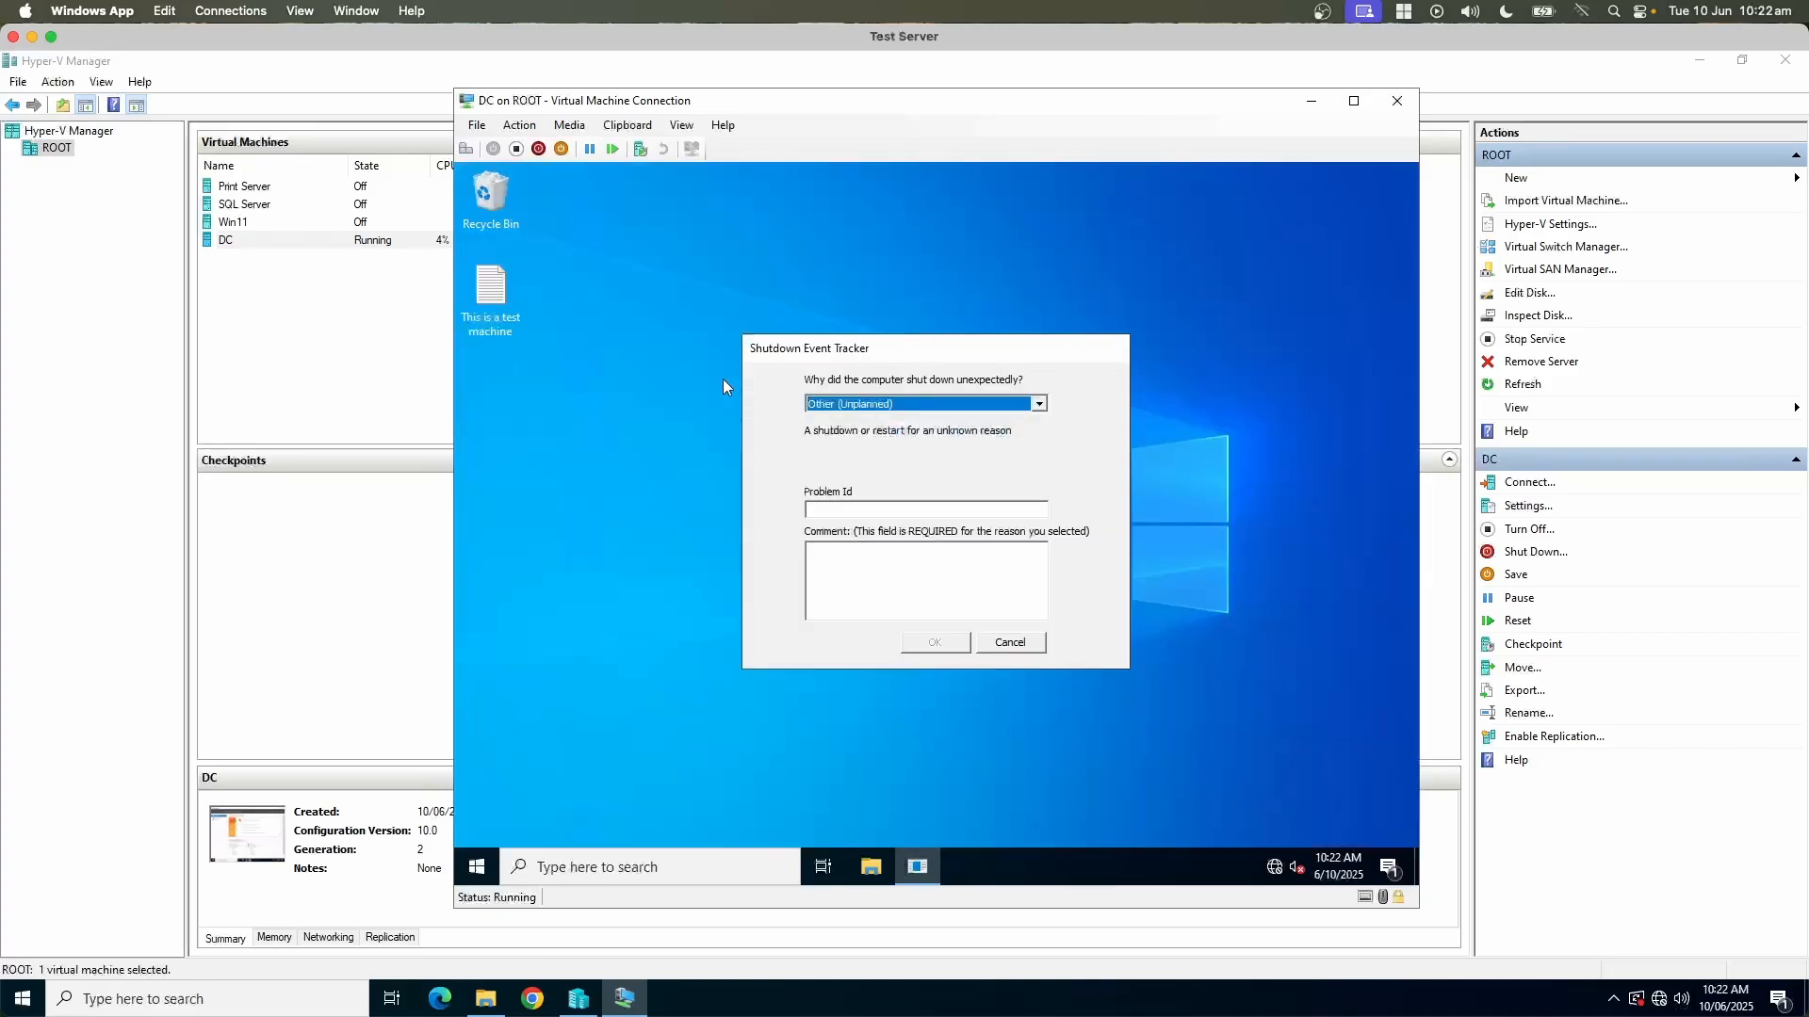
{"action": "left_click", "coordinate": [1010, 643]}
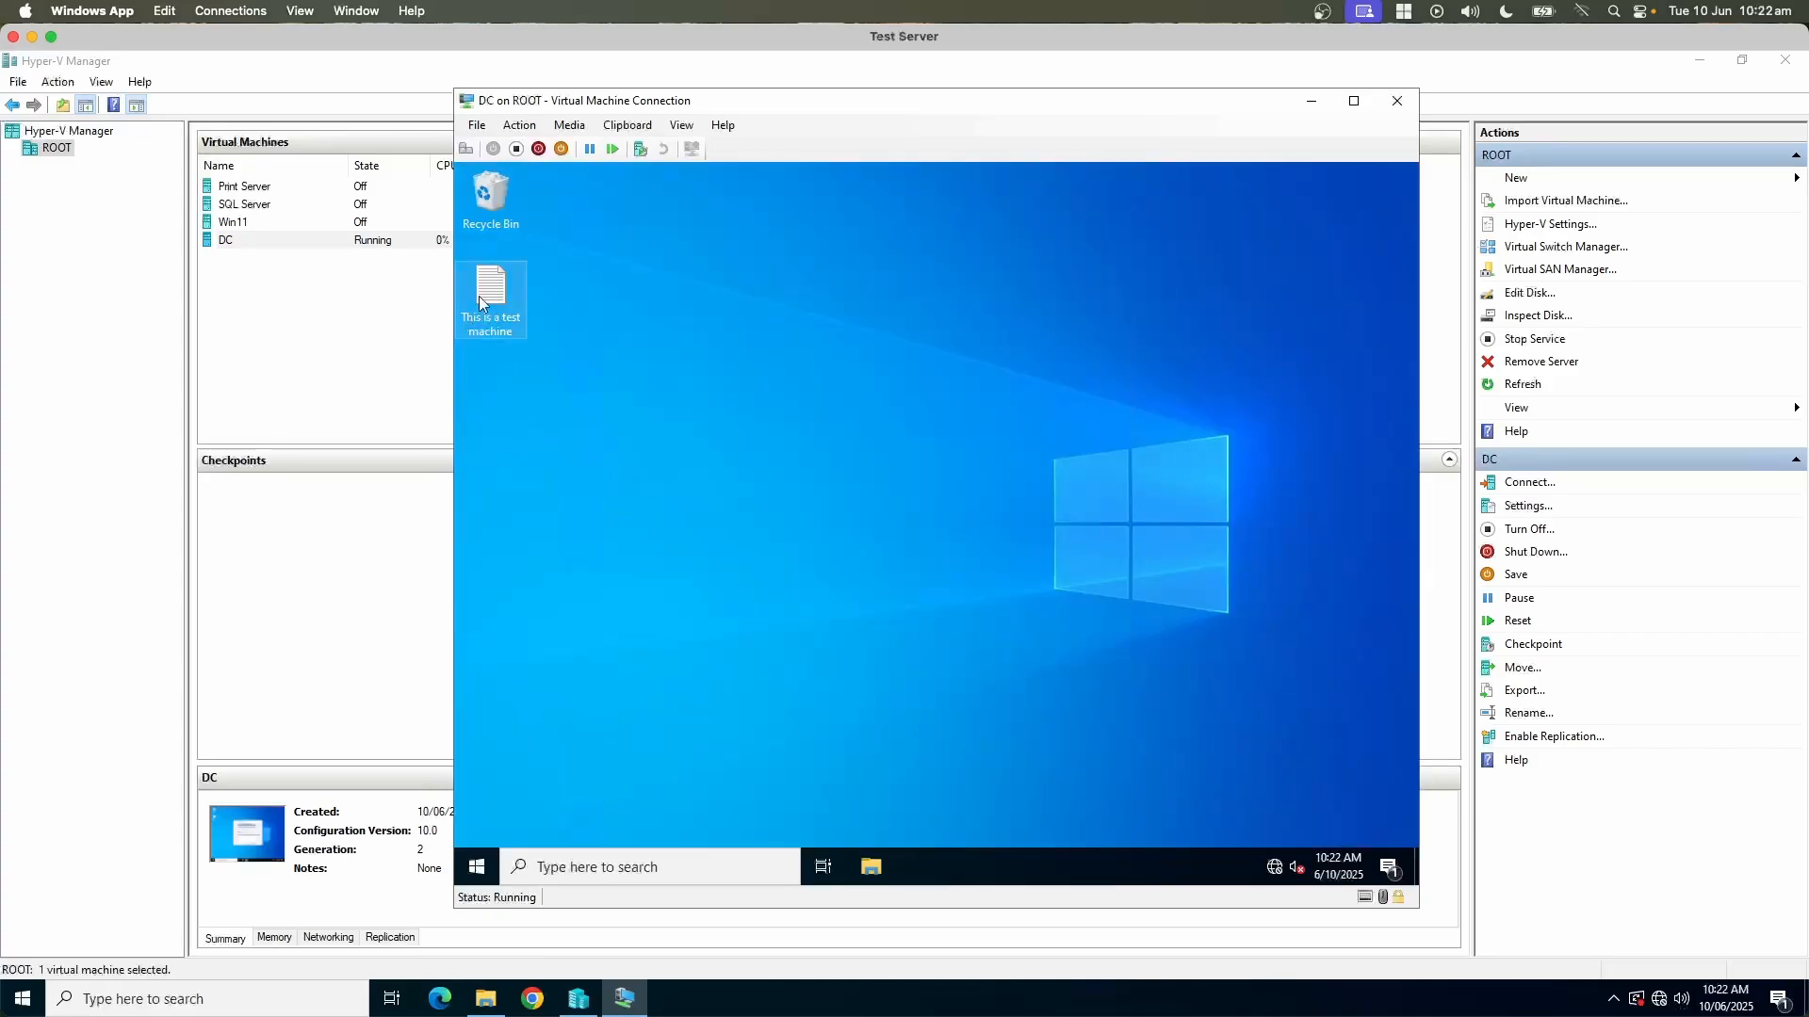